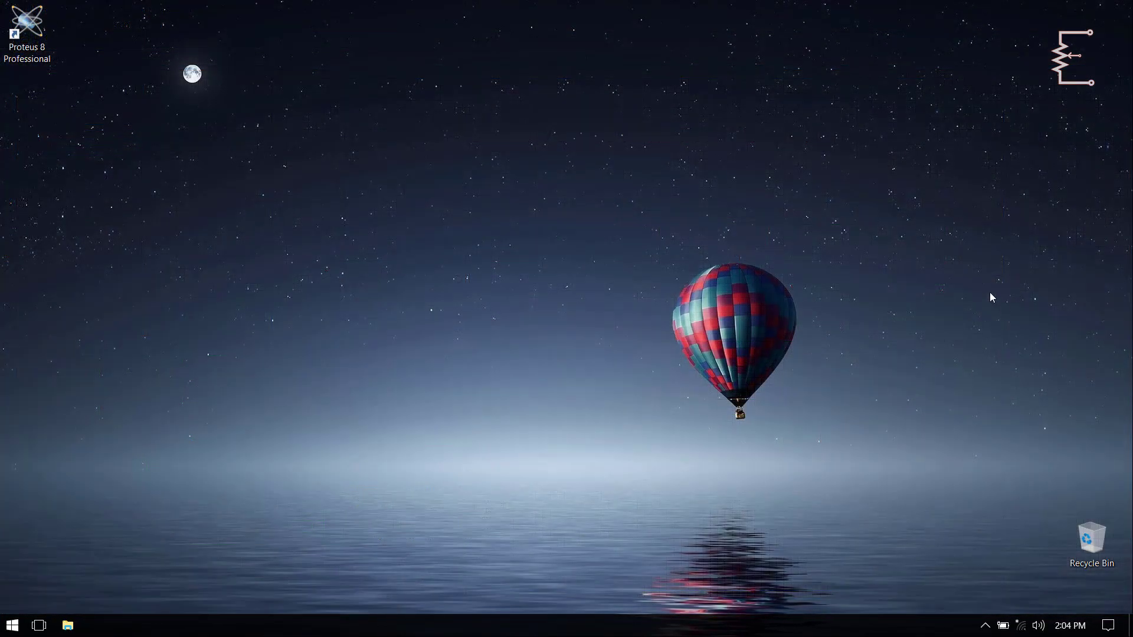
- Launch Proteus and start a new project named FULLWAVE RECTIFIER
double_click(25, 40)
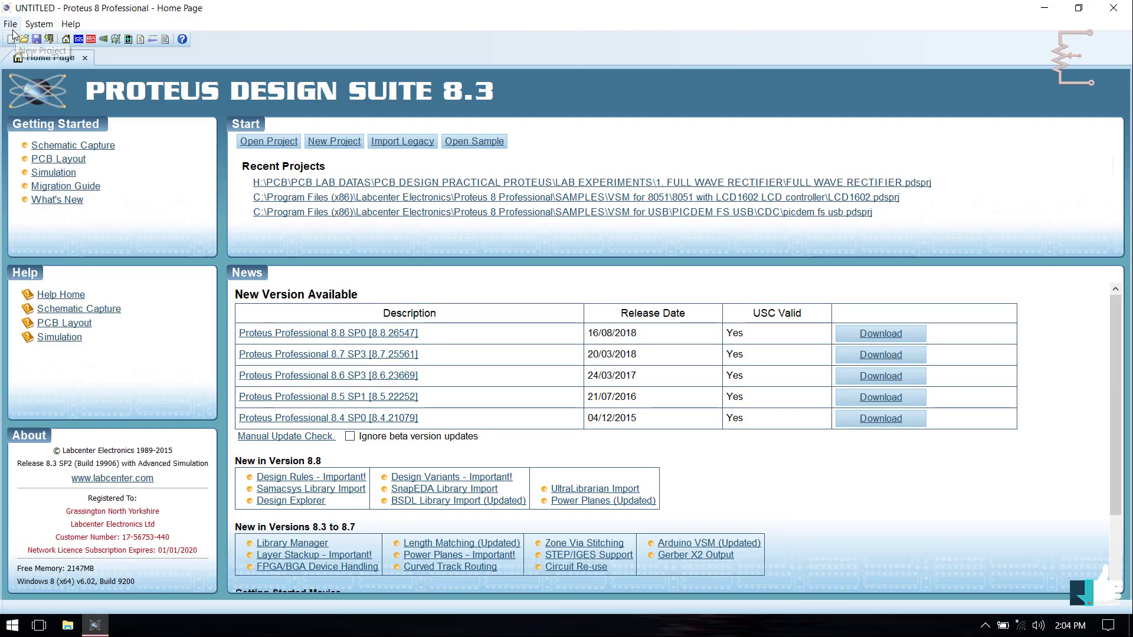
click(11, 24)
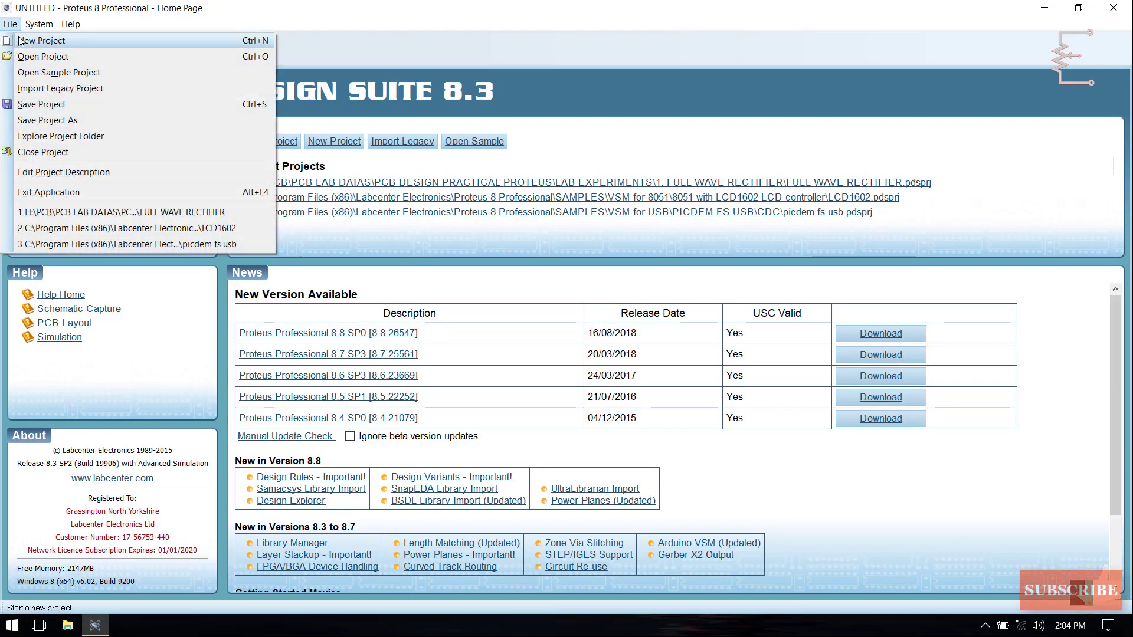
click(20, 41)
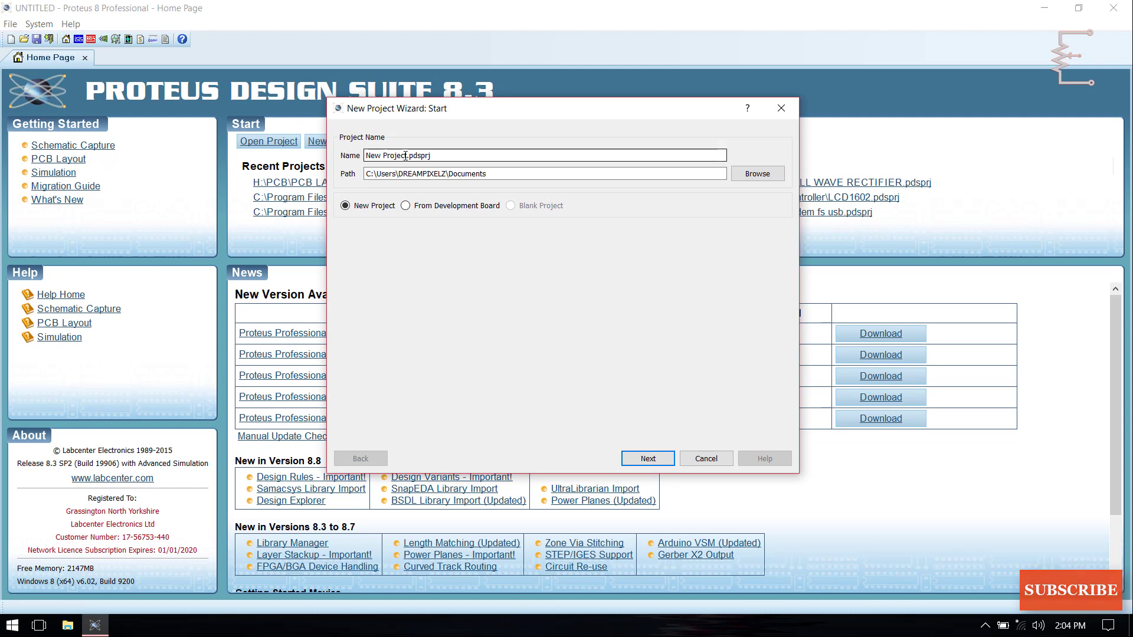
drag(405, 155, 354, 154)
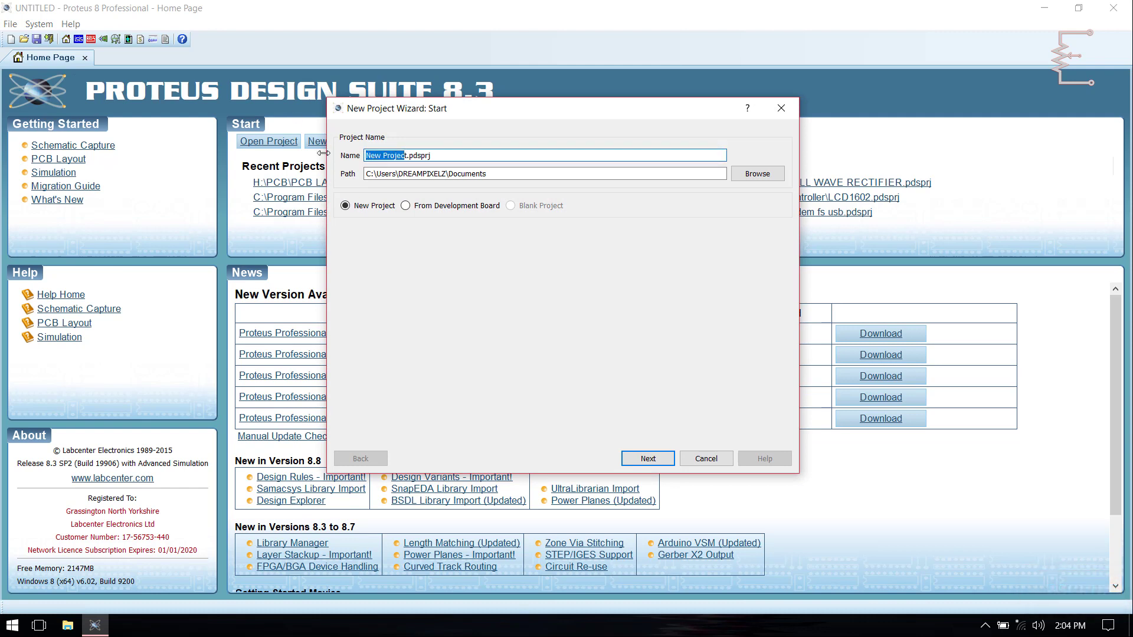
key(Delete)
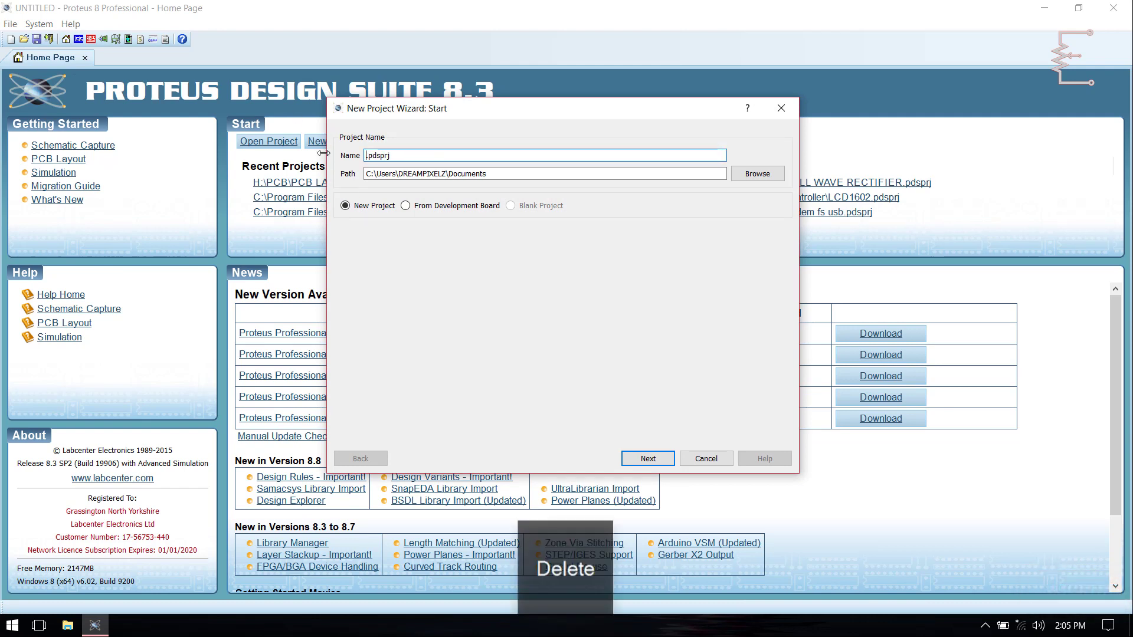
text(FULLWAVE RECTIFIER)
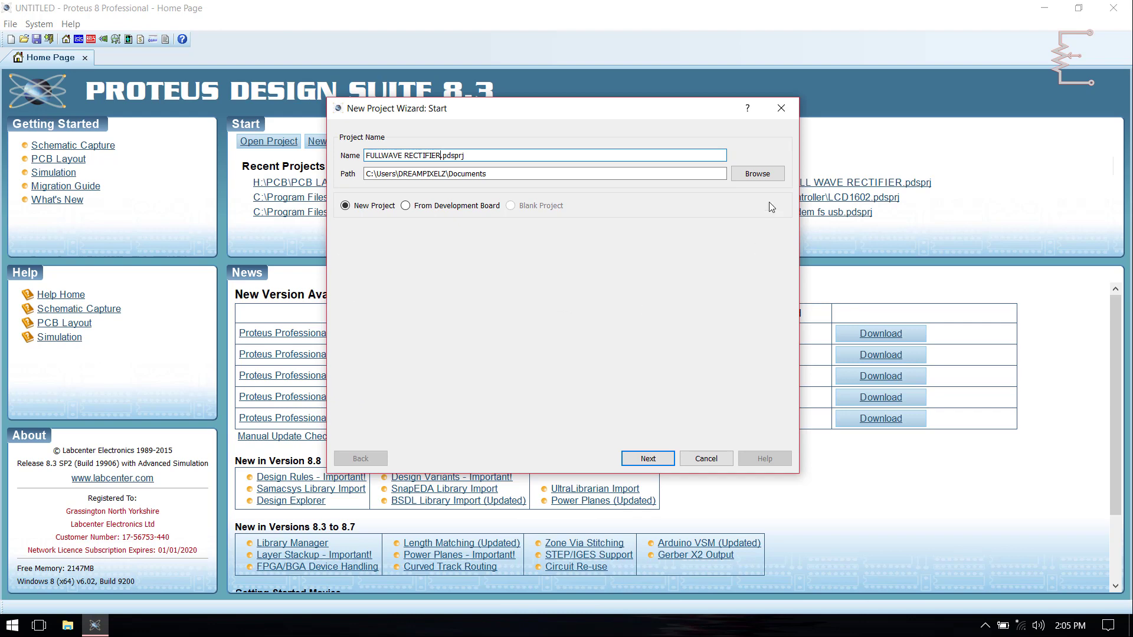
- Set the save location to a new Desktop folder named FULLWAVE RECTIFIER
click(770, 177)
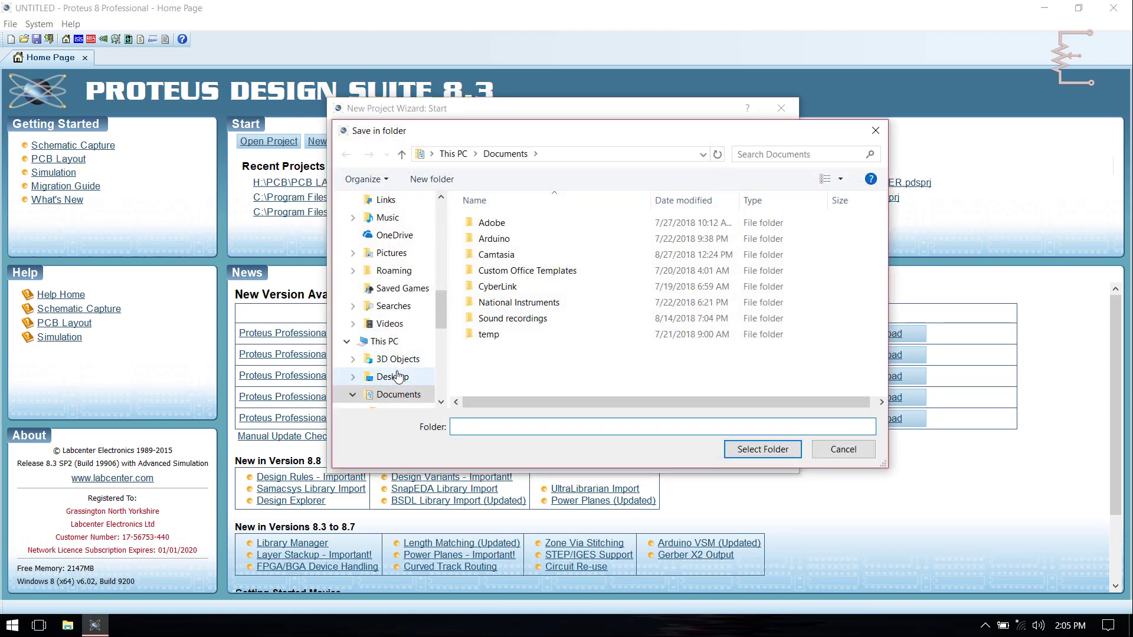
click(394, 377)
click(432, 179)
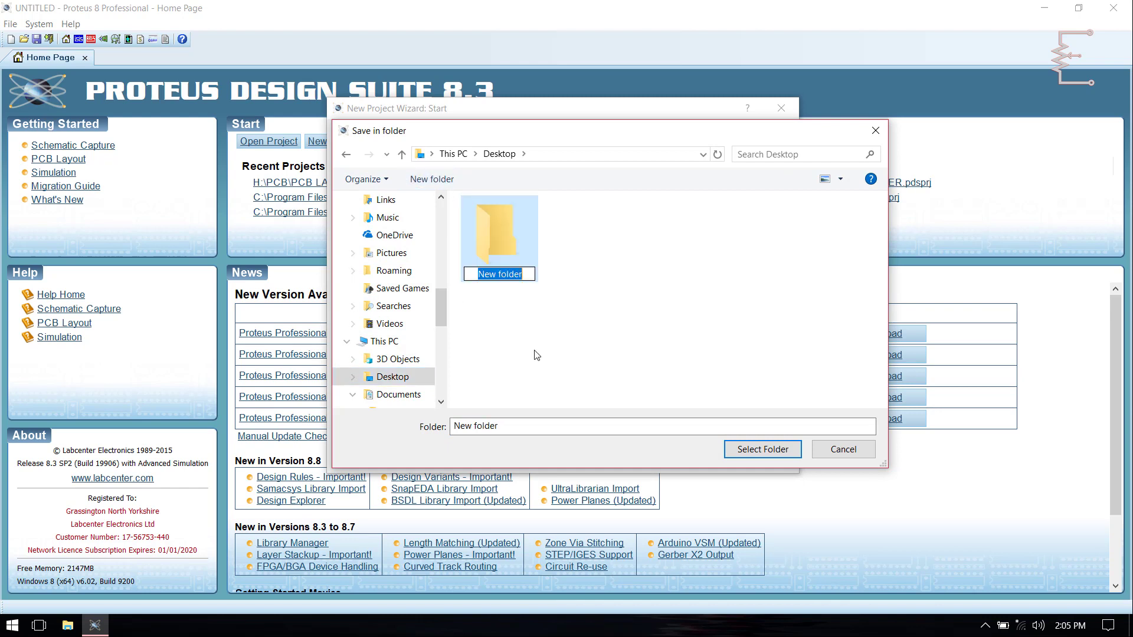
text(FULLWAV)
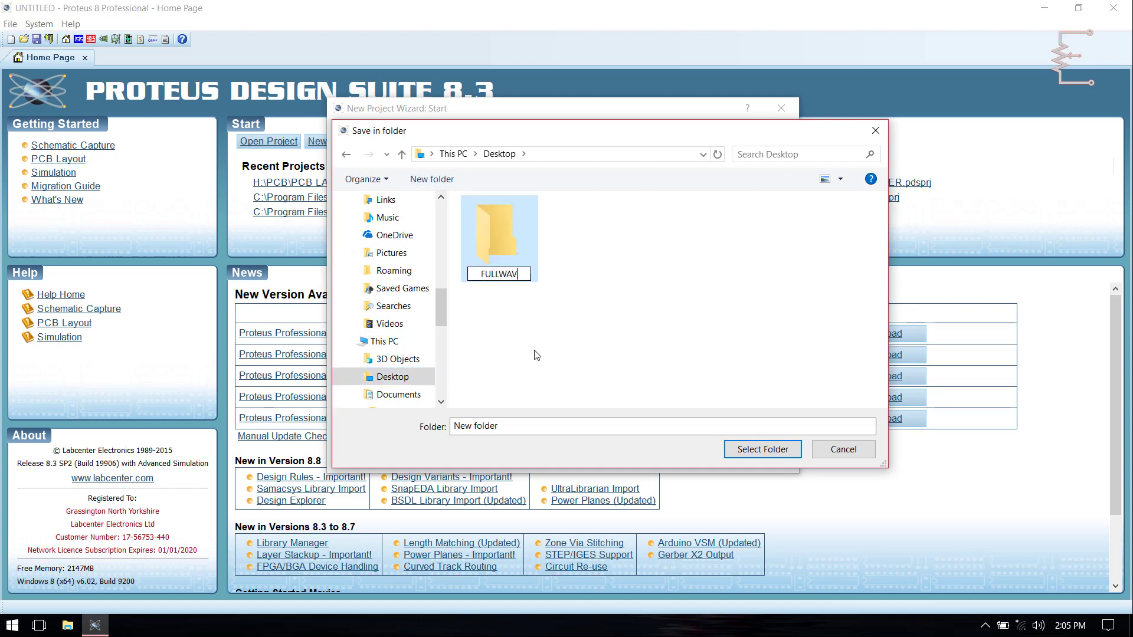
text(E RECTIFIER)
key(Return)
key(Return)
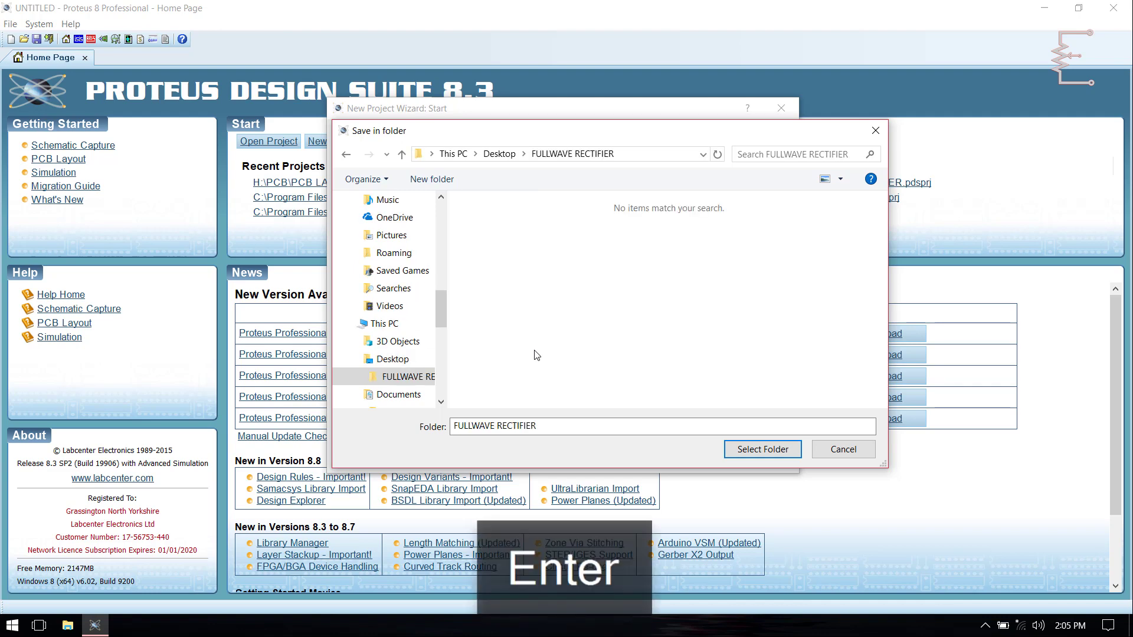
- Use the new folder path, pick the DEFAULT schematic template, and skip PCB layout and firmware
click(771, 456)
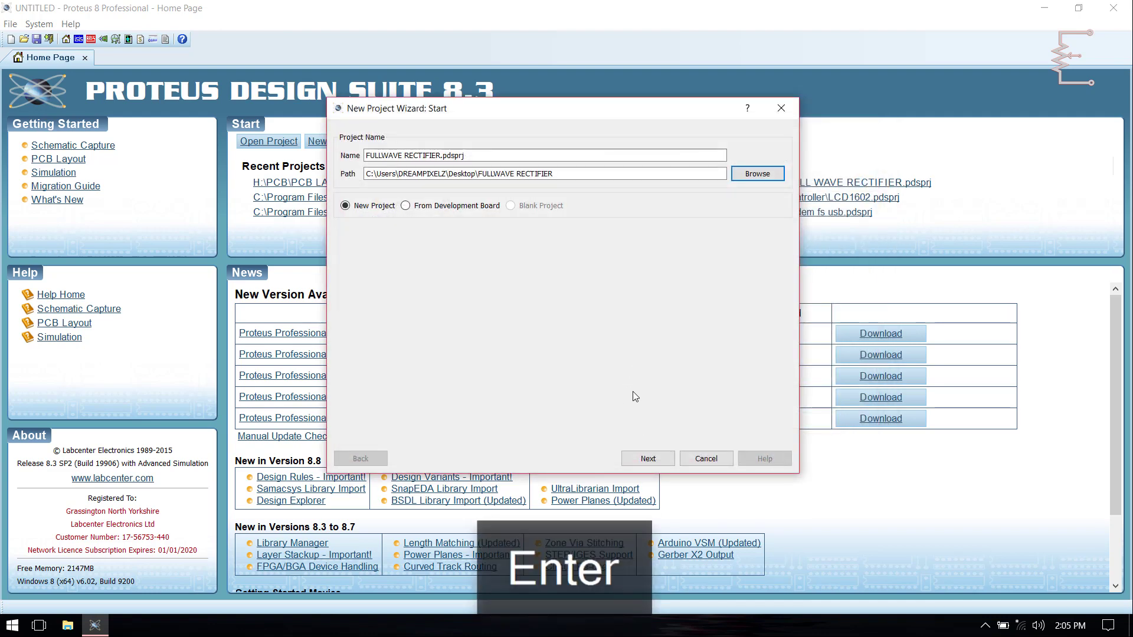
click(640, 458)
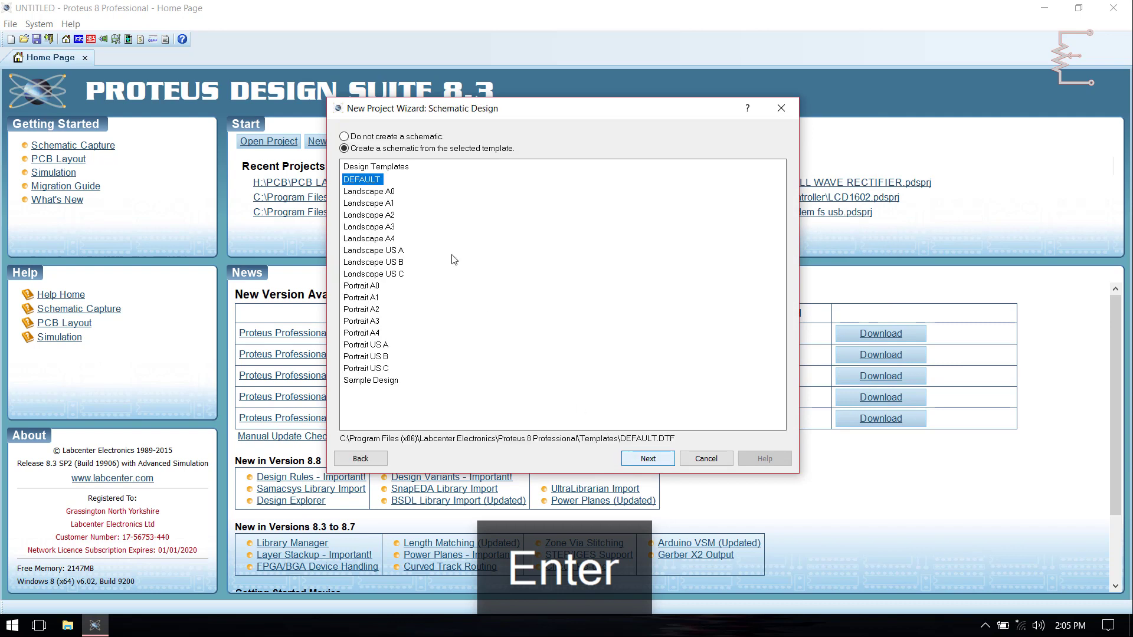
click(413, 149)
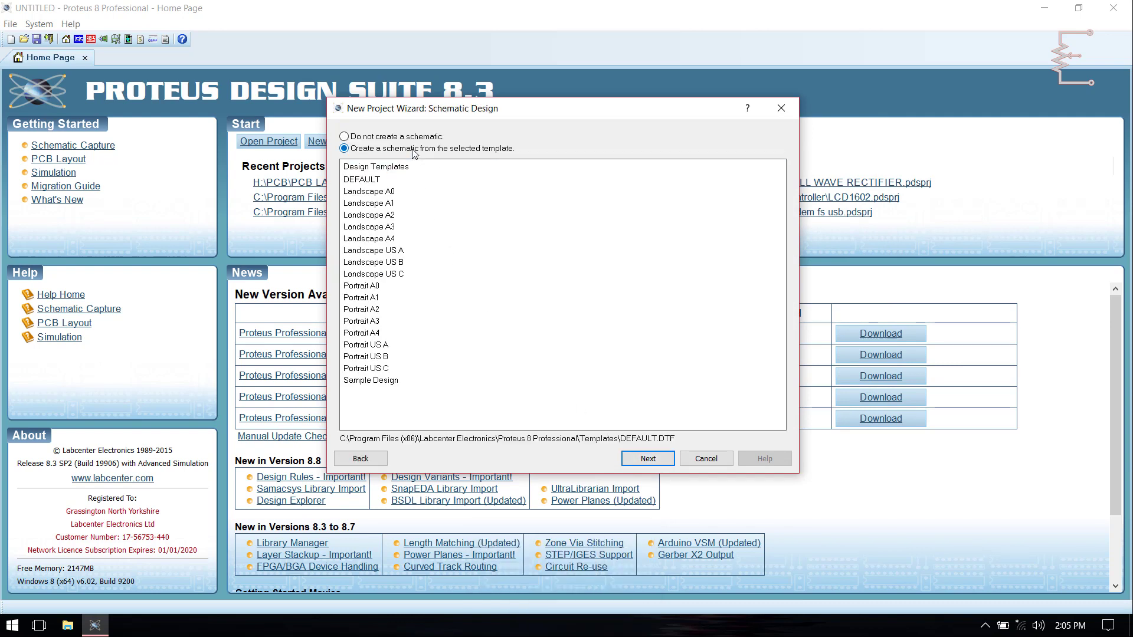
click(374, 180)
click(644, 460)
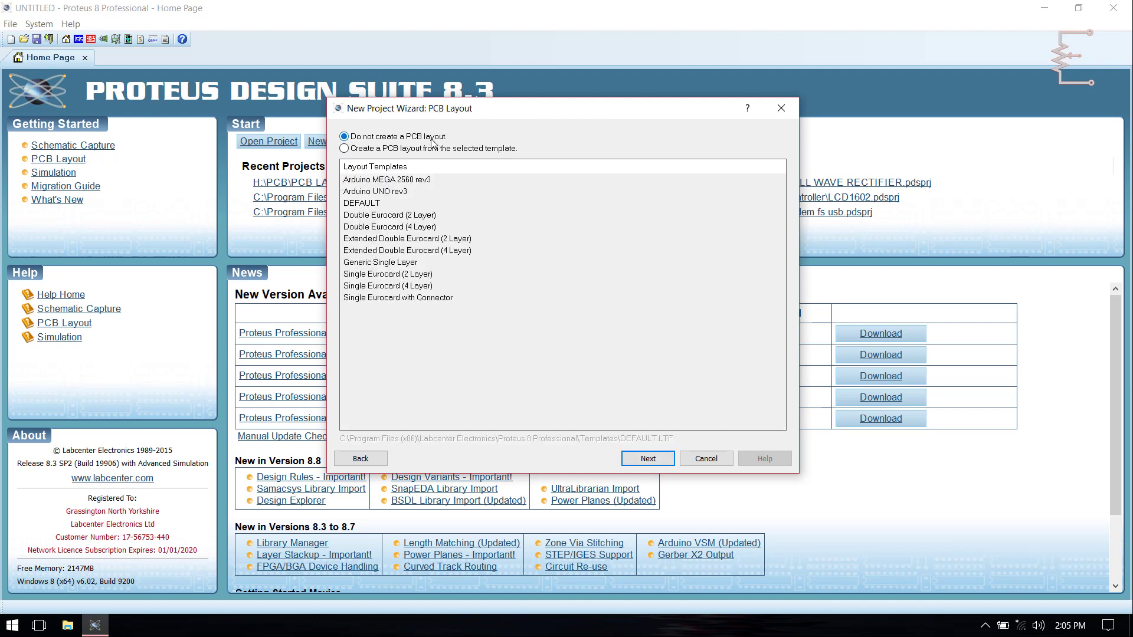
click(648, 459)
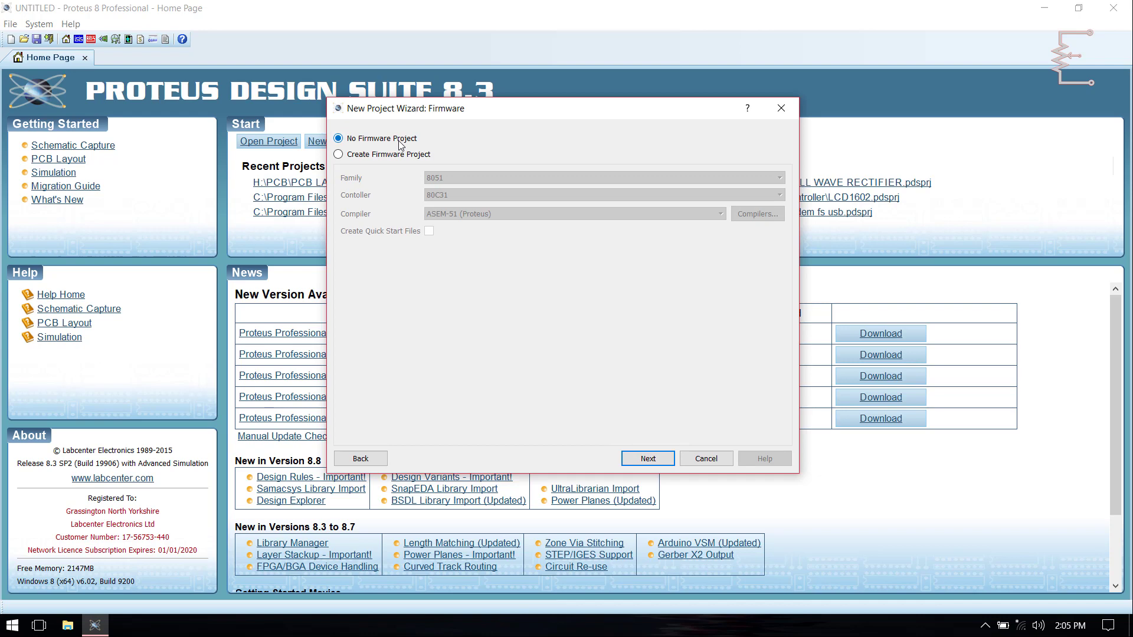
click(654, 464)
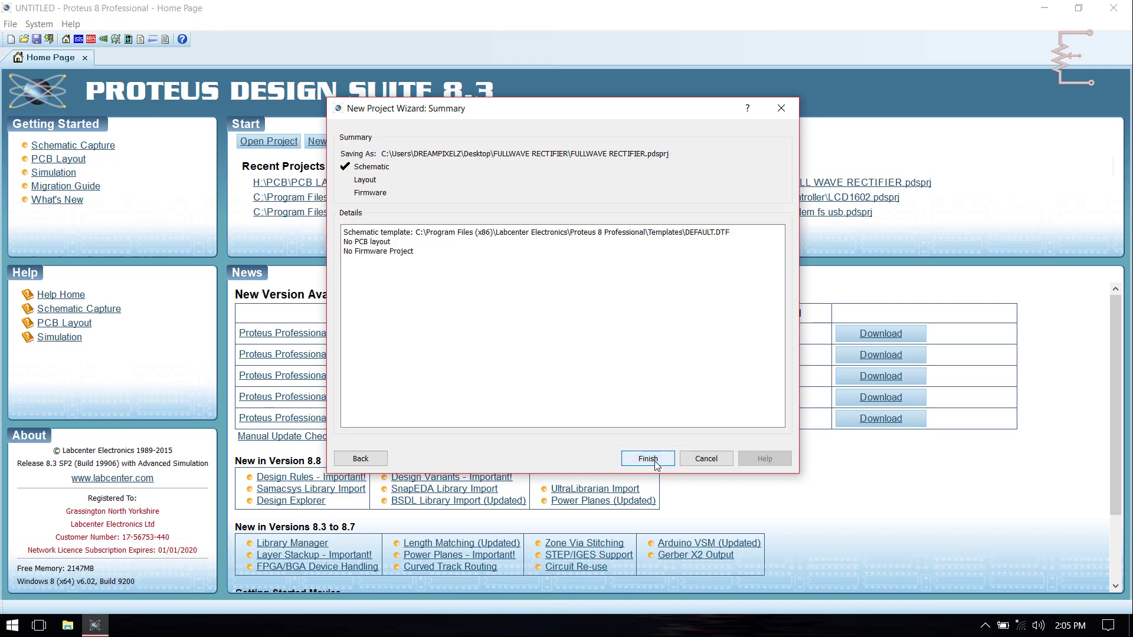
- Finish the project wizard, switch to Component Mode and open Pick Devices
click(652, 464)
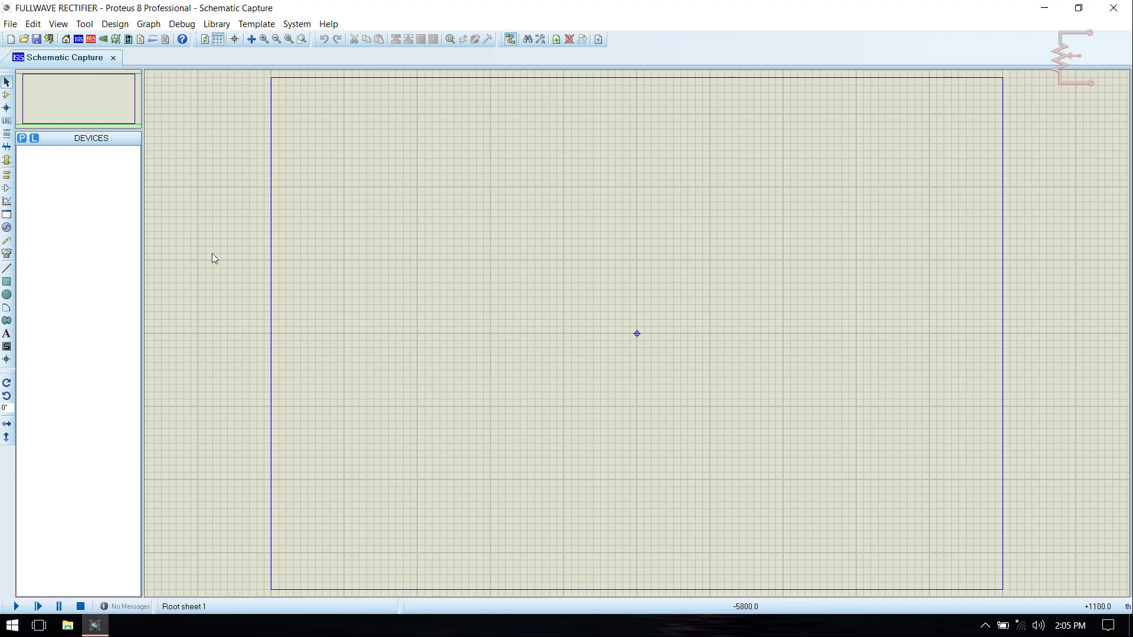
click(7, 97)
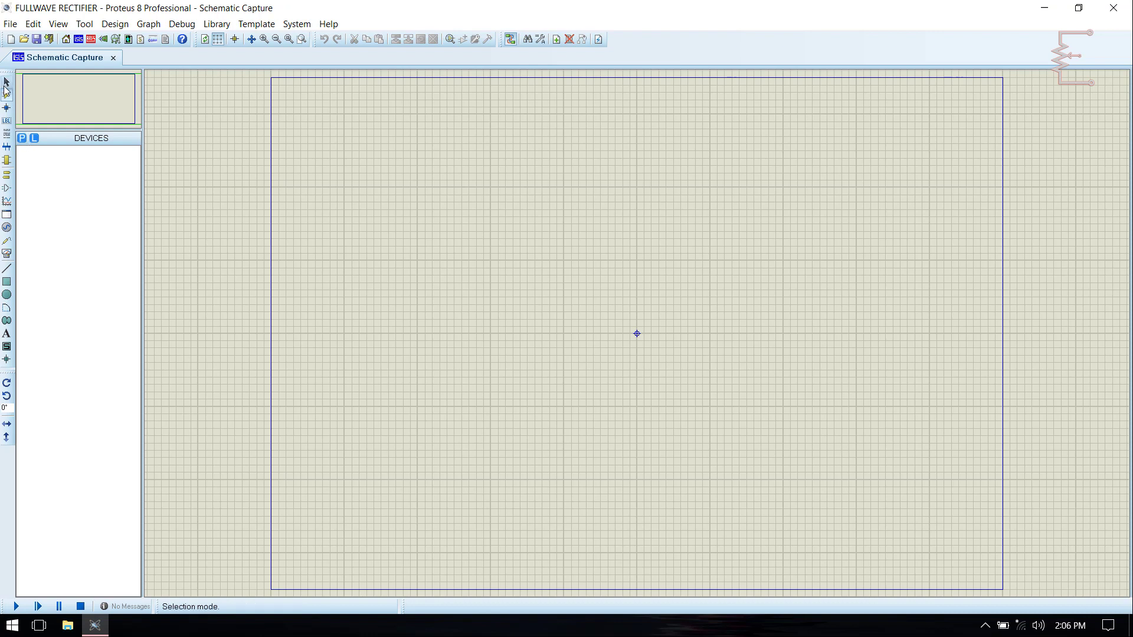
click(22, 138)
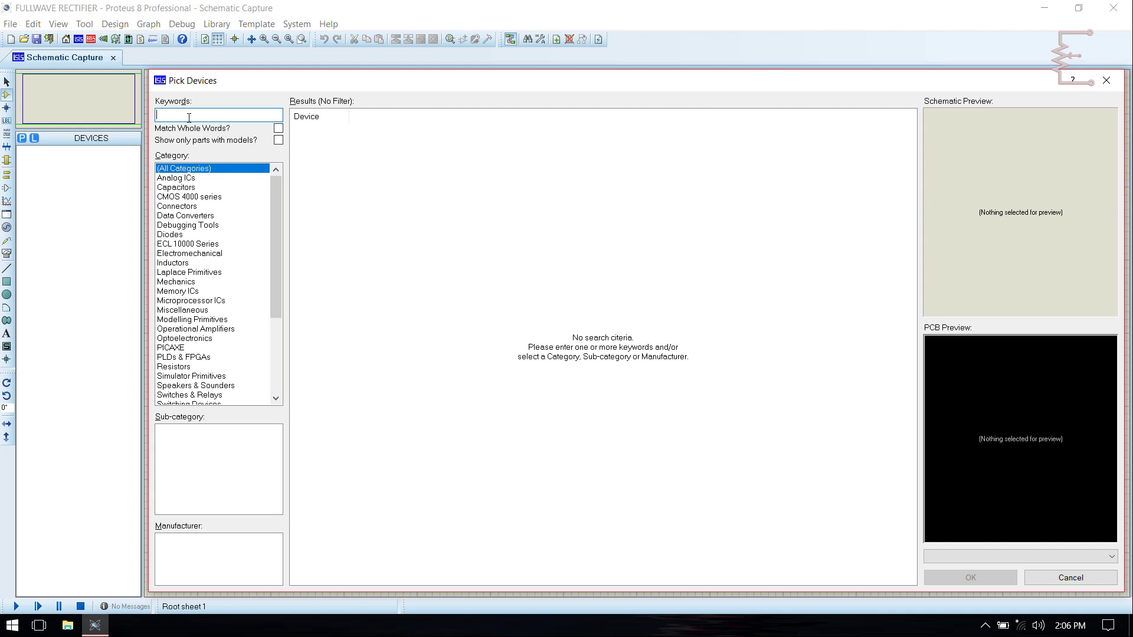
- Search for and add the VSINE source and the centre-tapped TRAN-2P3S transformer
text(VSIN)
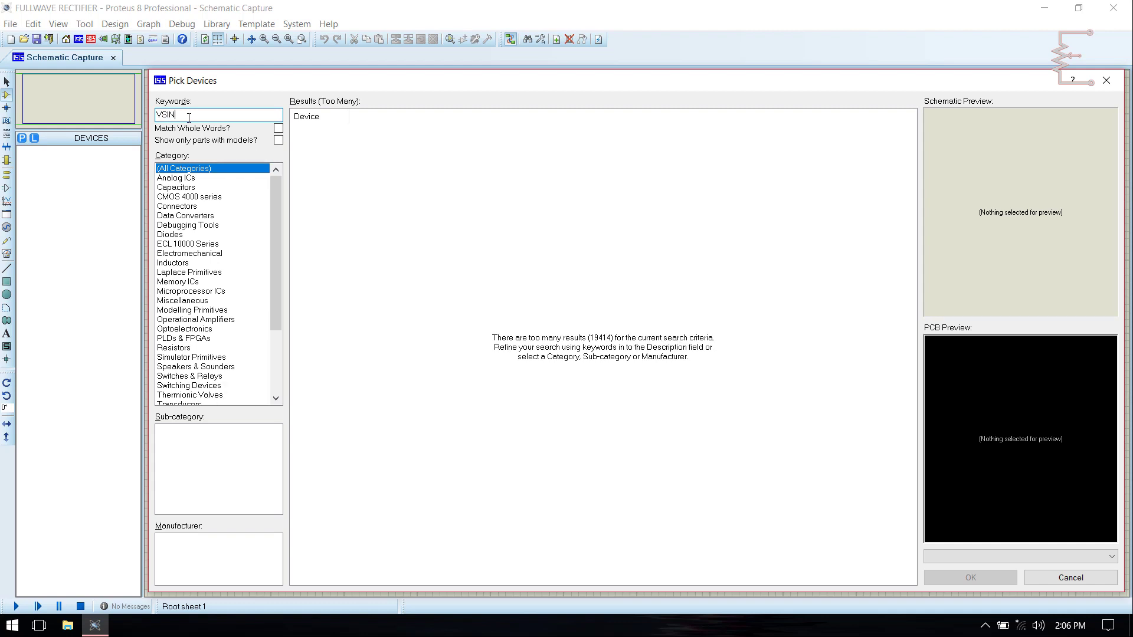
double_click(315, 131)
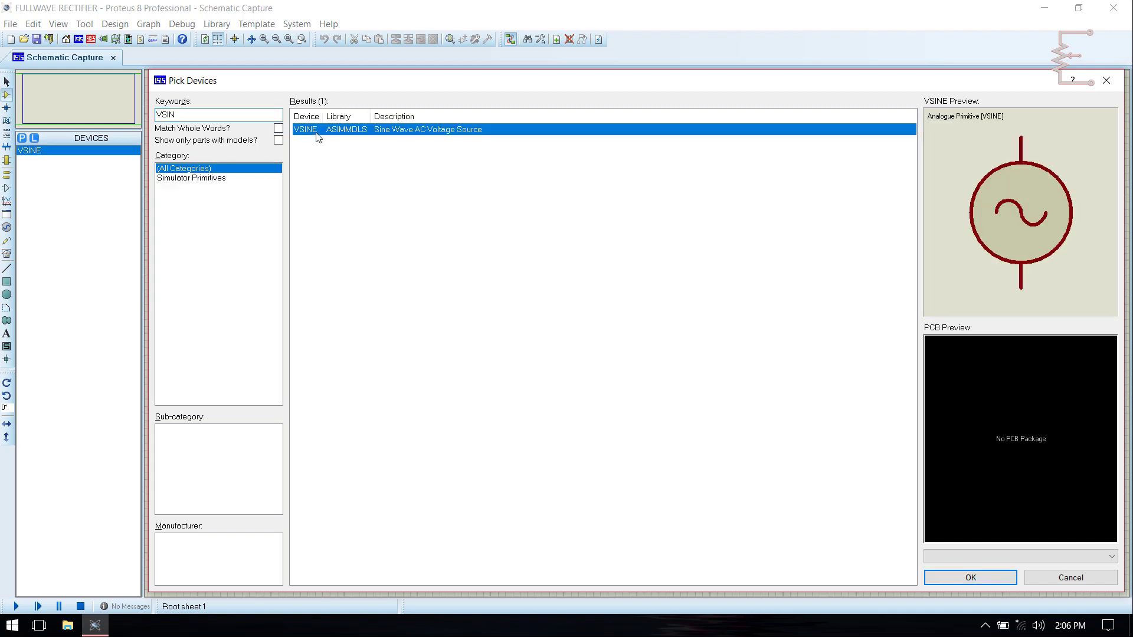
double_click(221, 115)
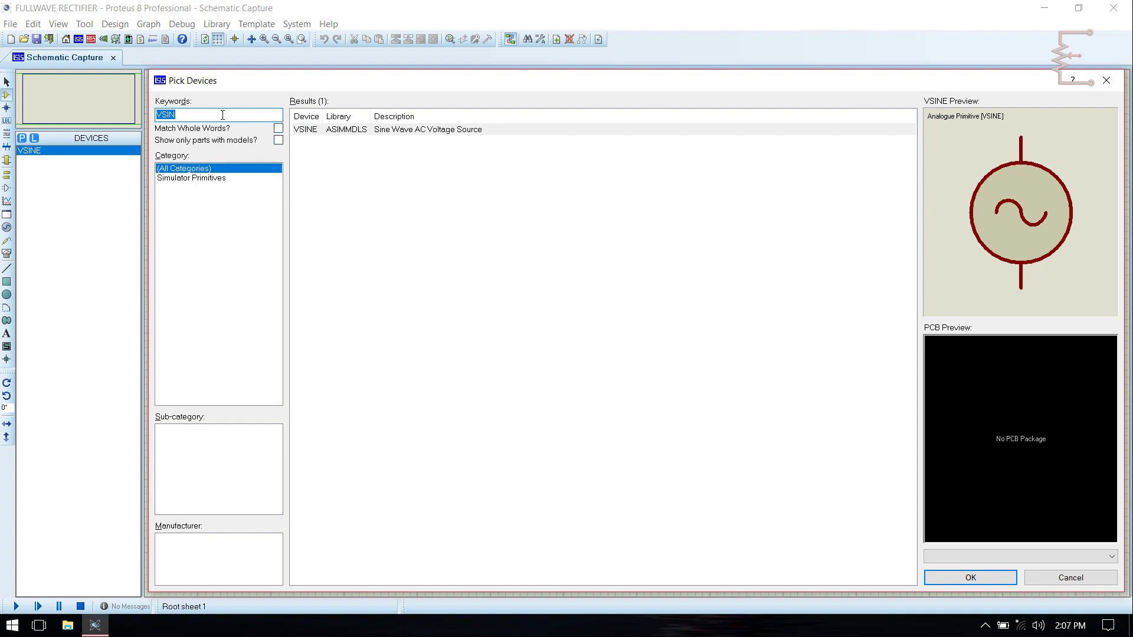
key(Delete)
text(TRA)
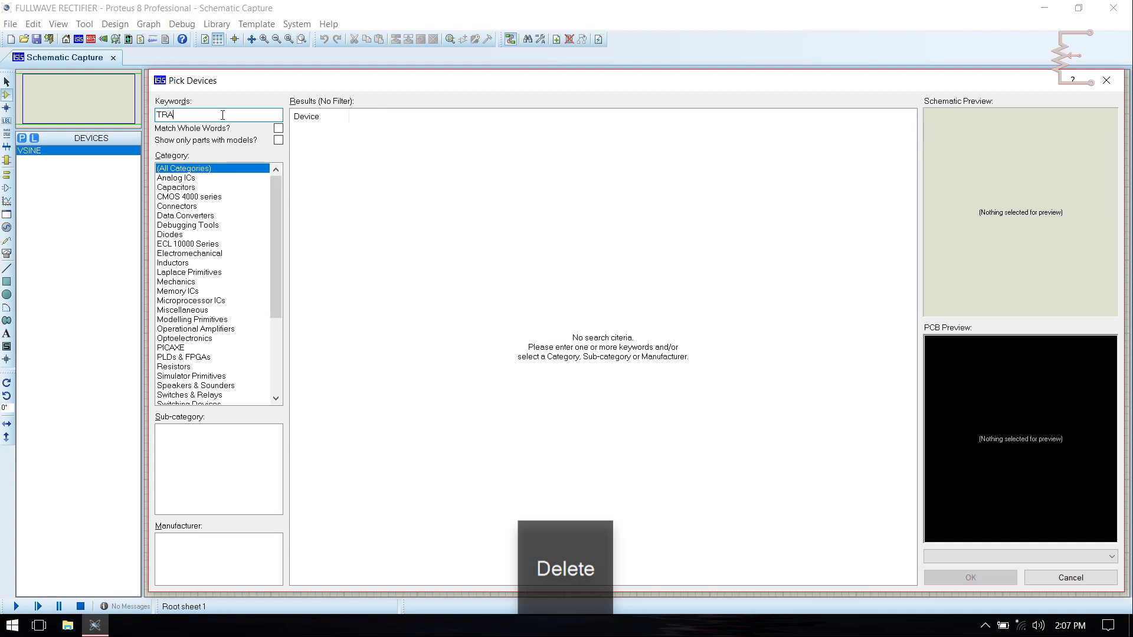
text(NSFOR)
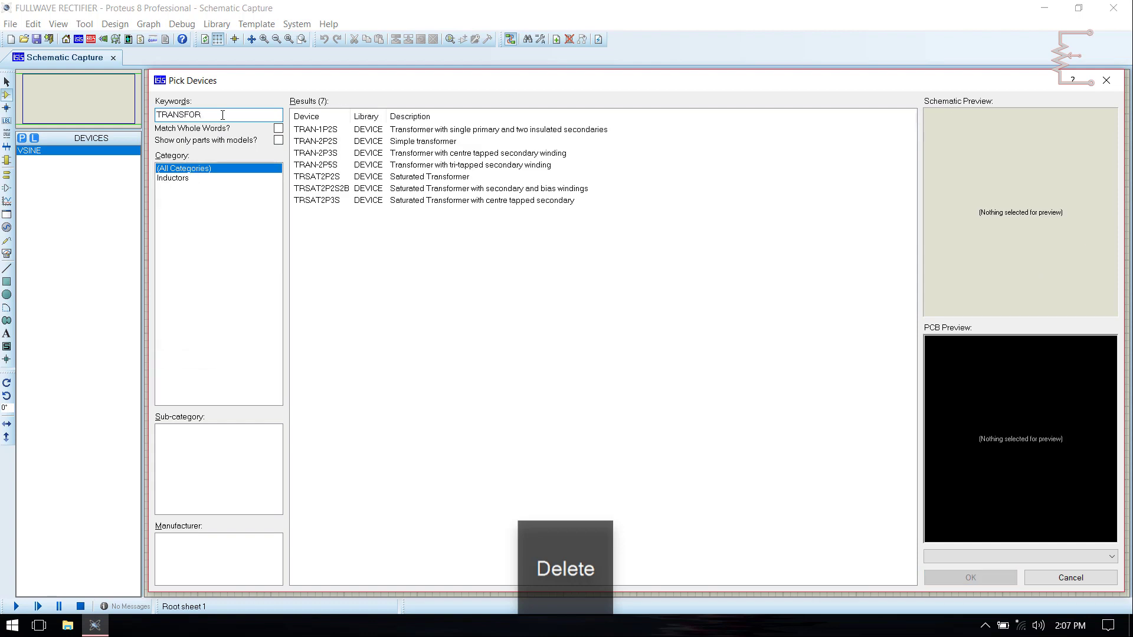
text(MER)
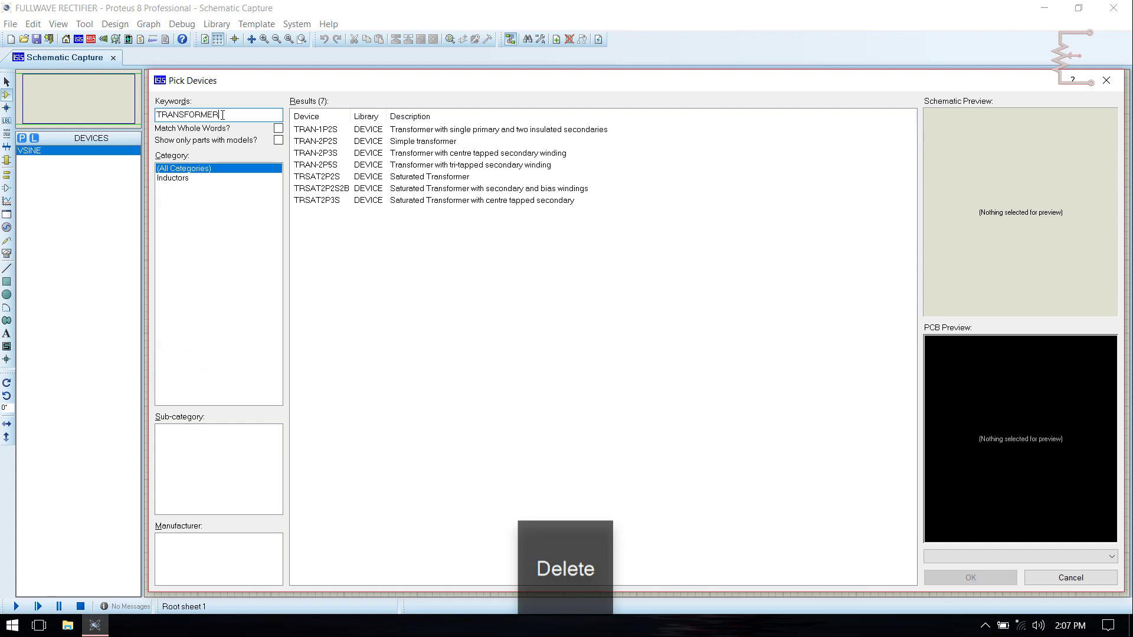
click(379, 158)
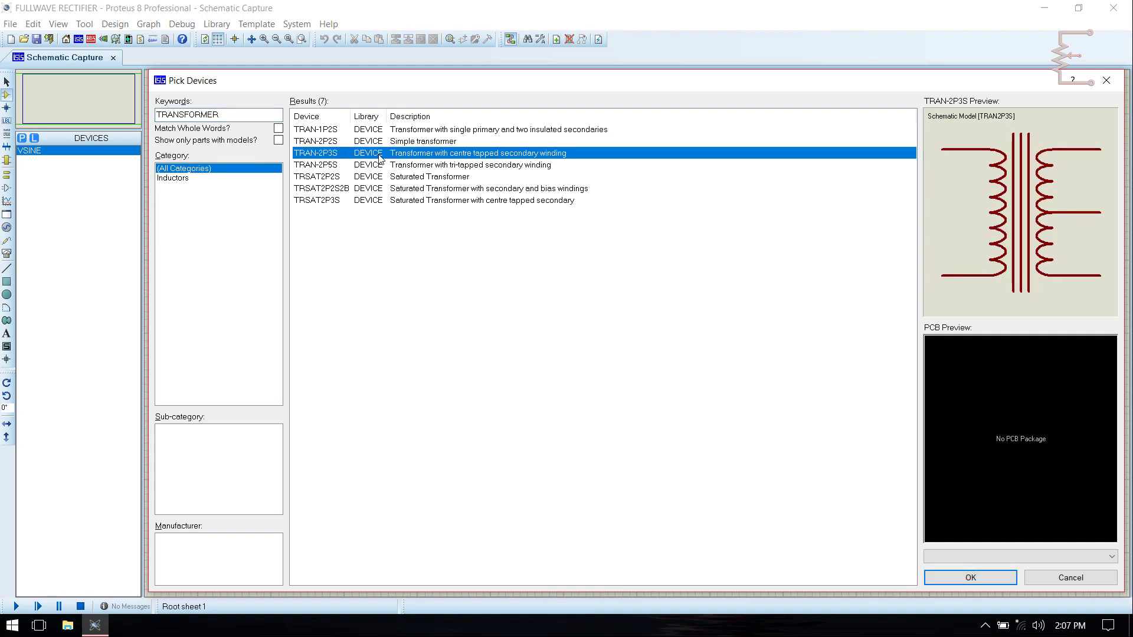
double_click(379, 158)
double_click(233, 115)
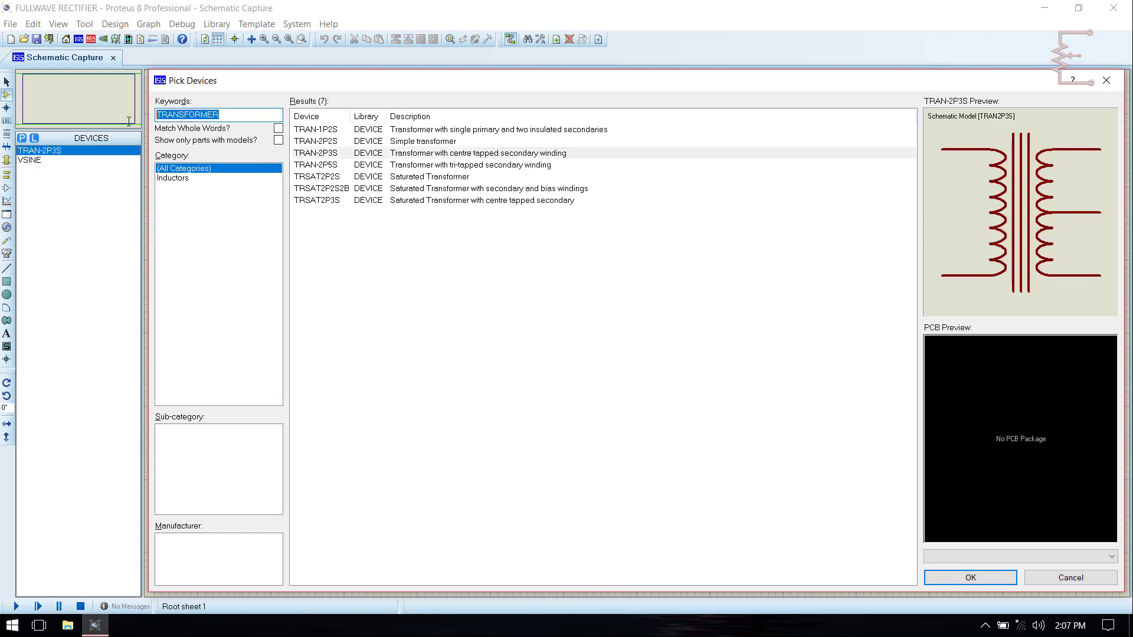
- Add the 1N4007 diode to the device list
text(1N4007)
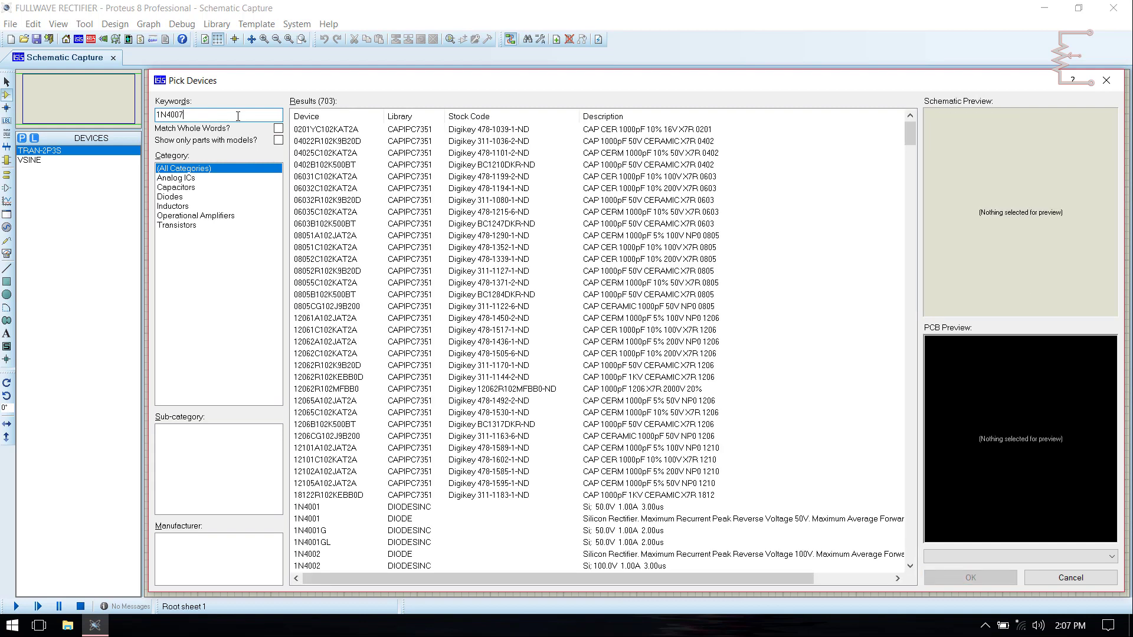
double_click(361, 132)
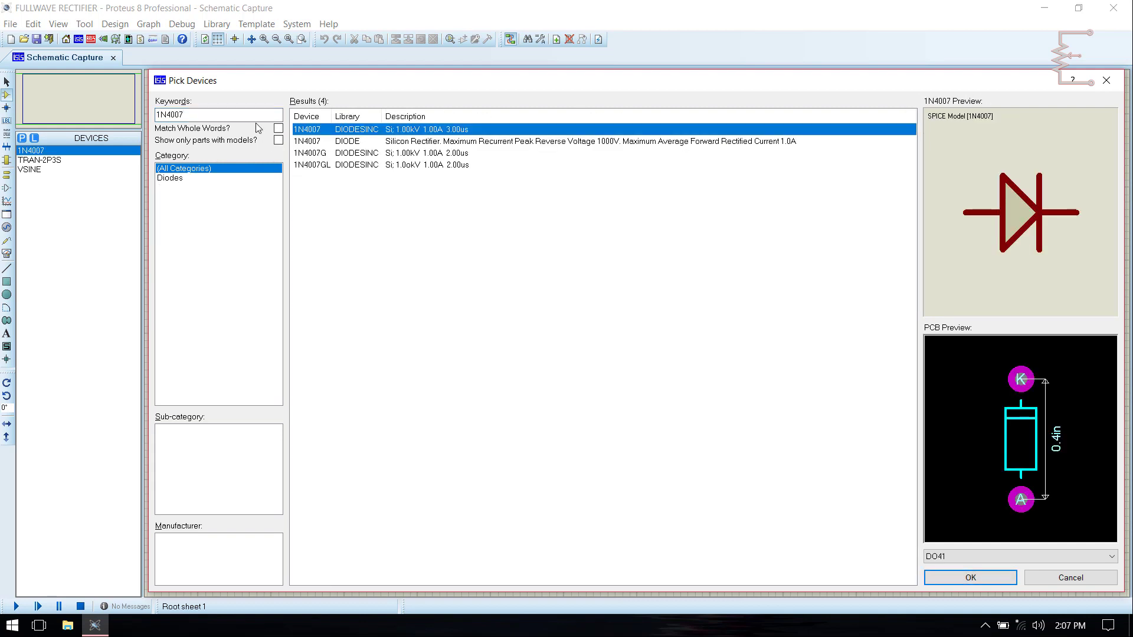
double_click(216, 113)
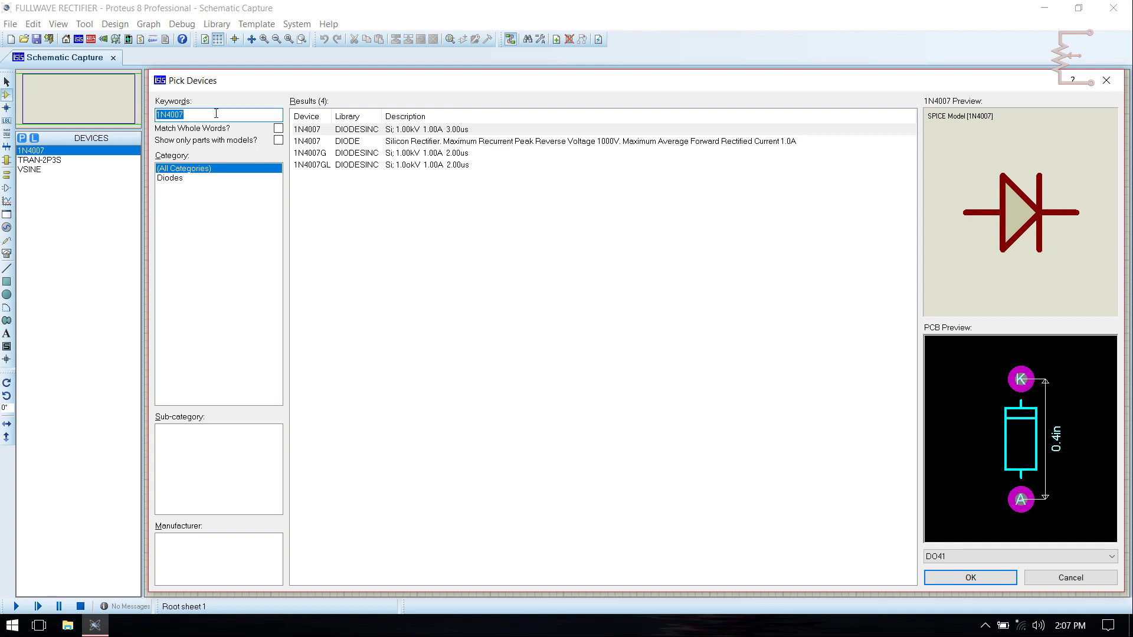
- Add the 2200u 35V capacitor HITEMP2200U35V3750M from Capacitors > High Temp Radial
text(2)
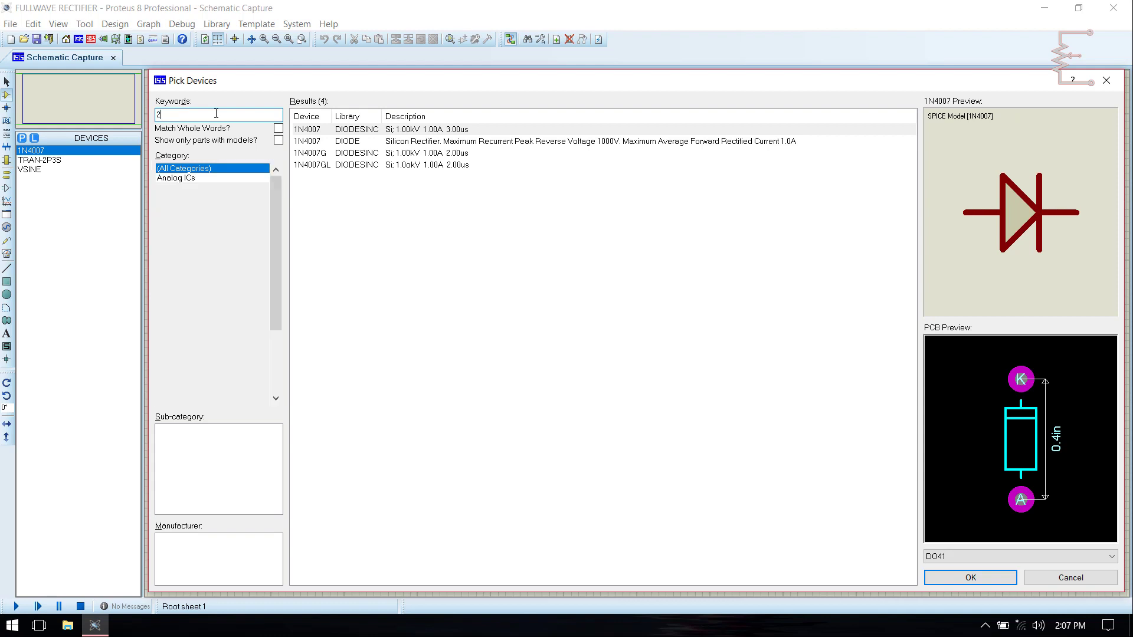
text(200)
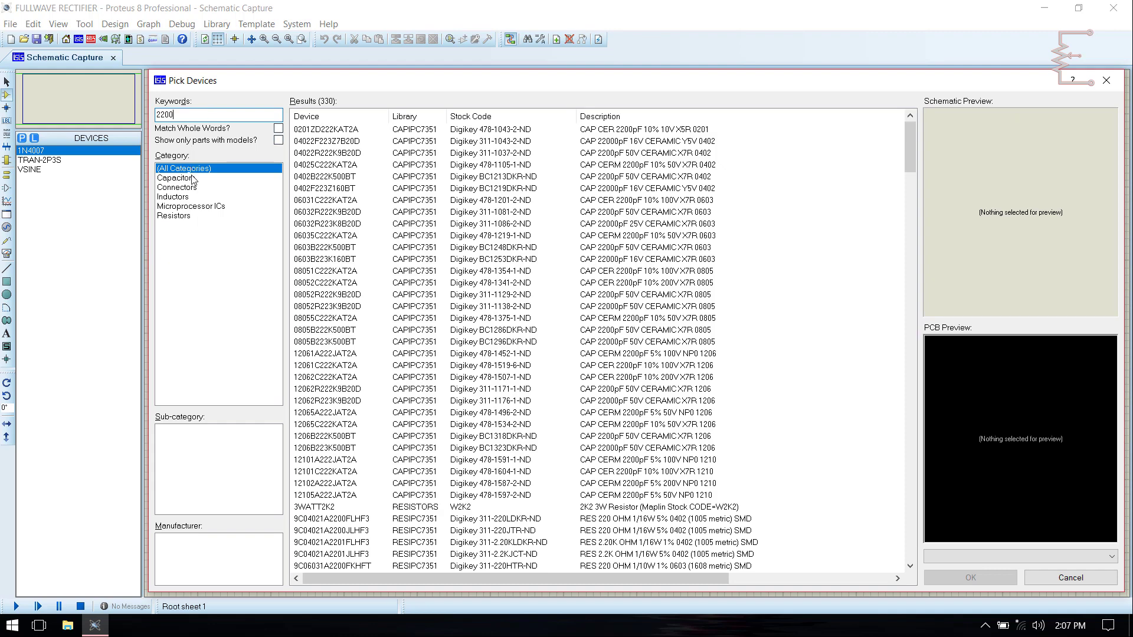
click(193, 180)
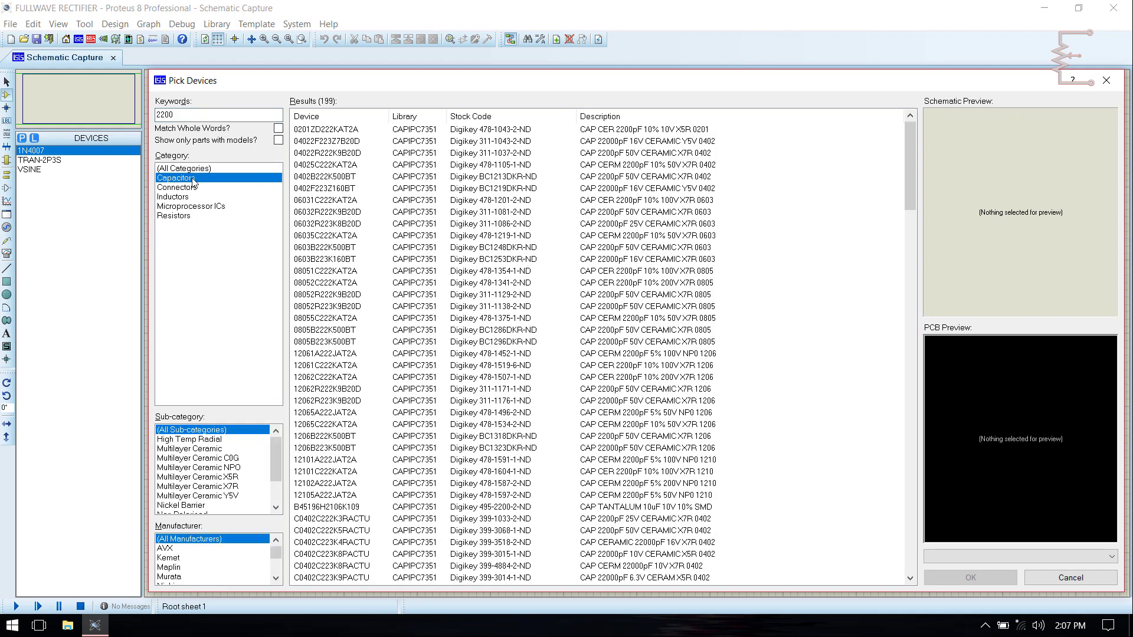
click(188, 441)
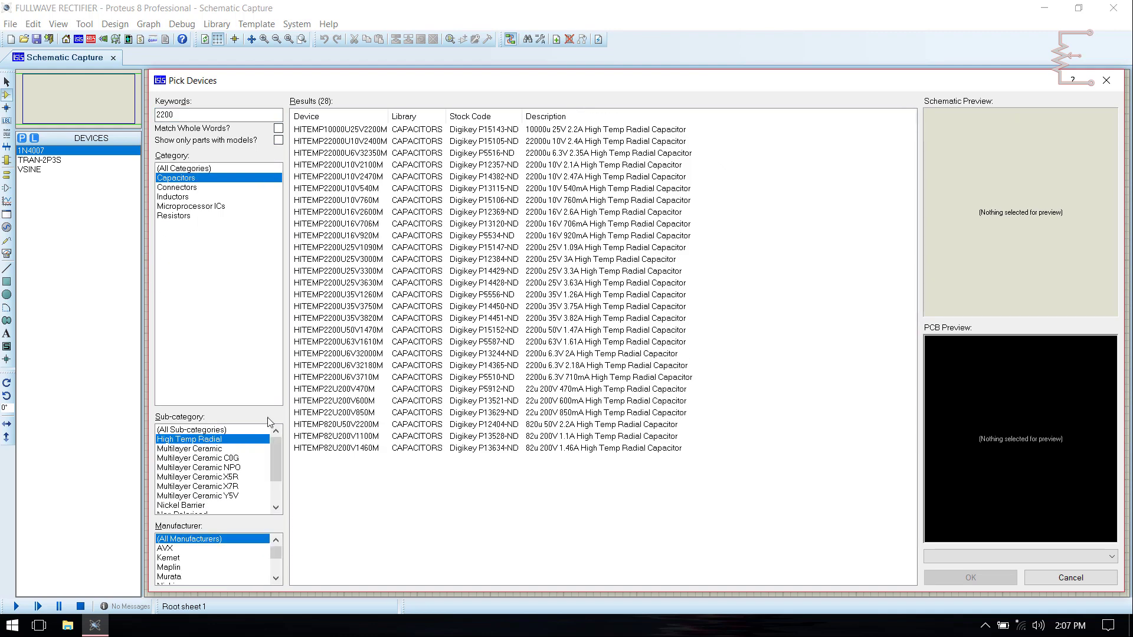
click(364, 305)
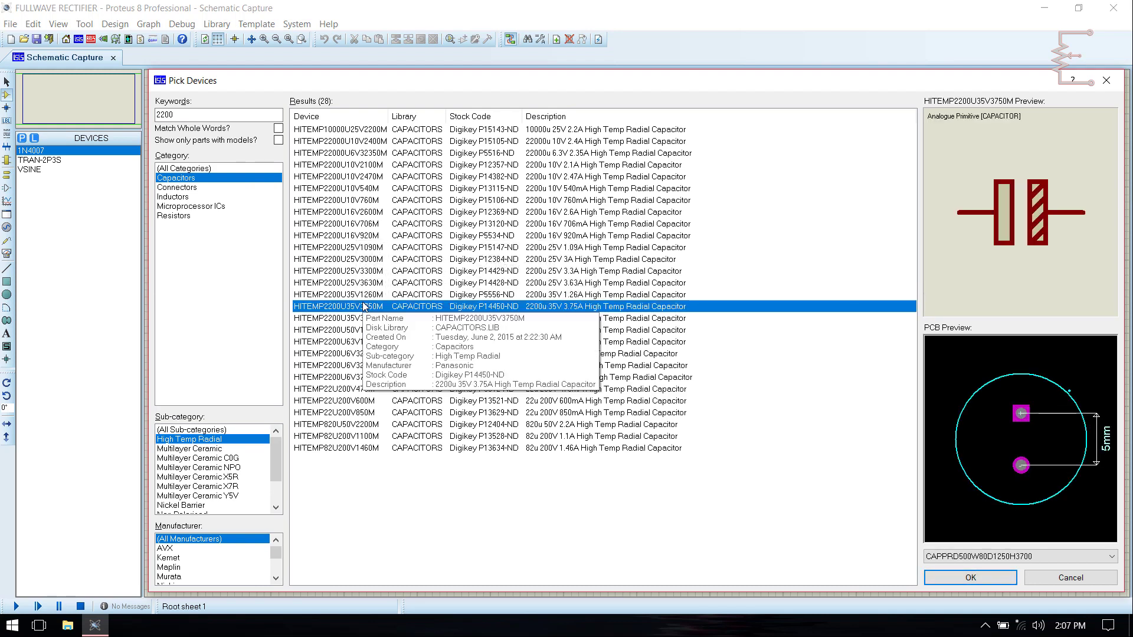
double_click(365, 306)
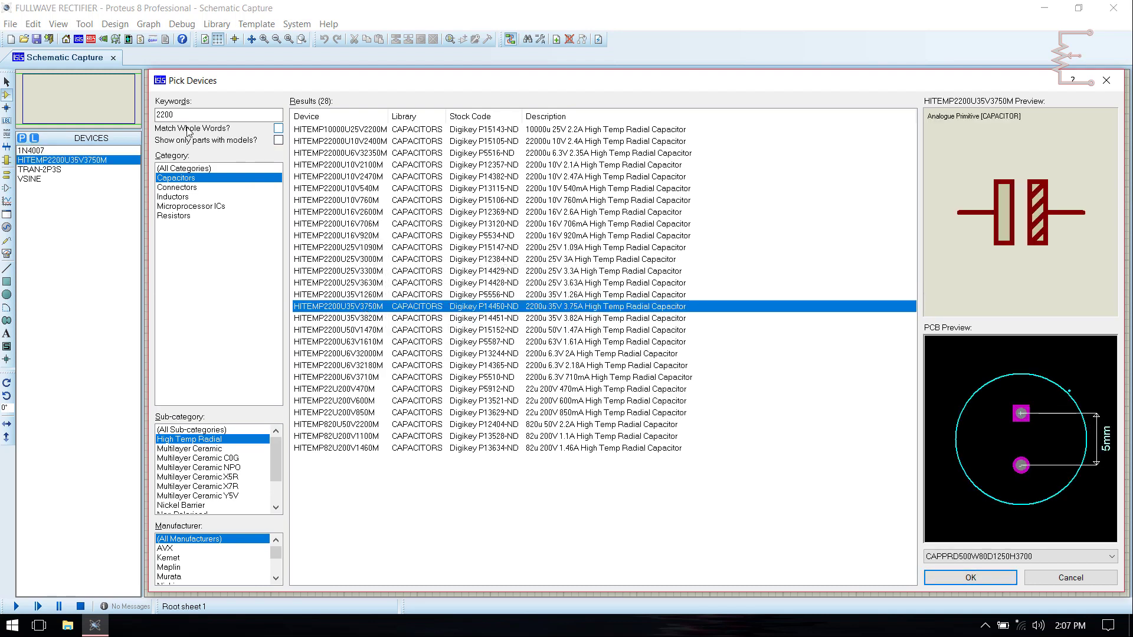
- Add the 10u 35V capacitor HITEMP10U35V70M to the device list
double_click(165, 115)
text(1)
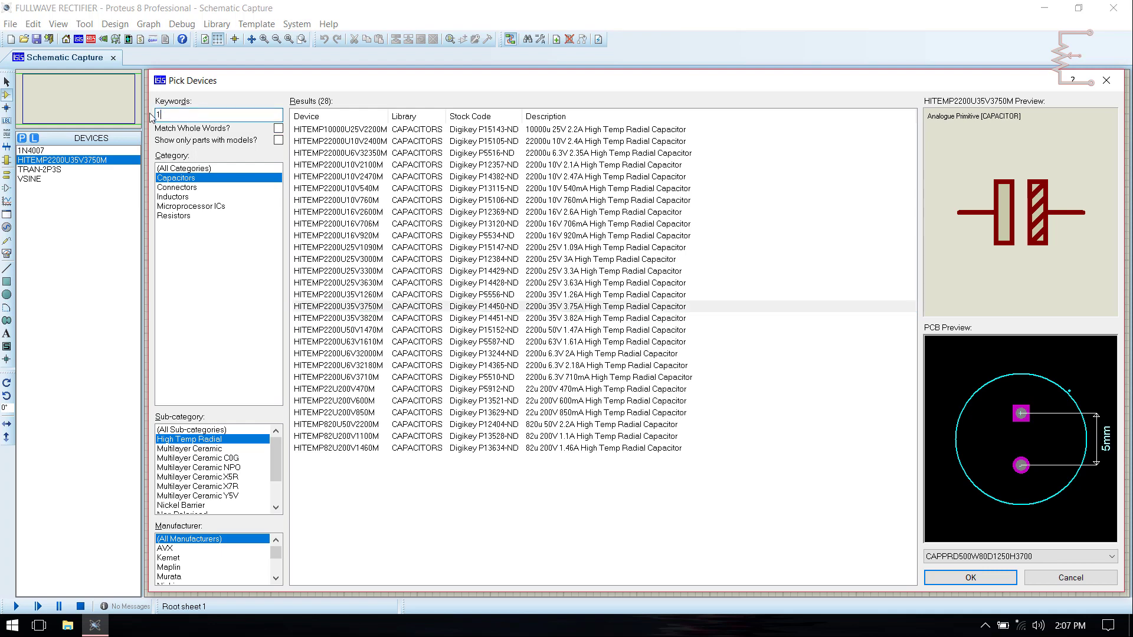
text(0U)
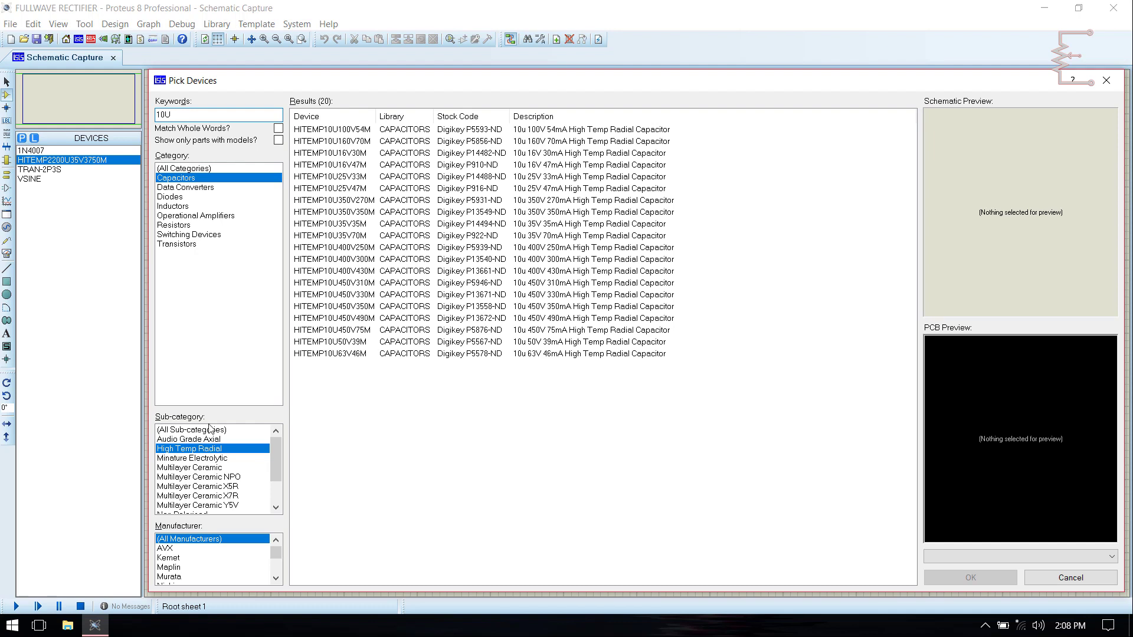
click(364, 235)
double_click(364, 236)
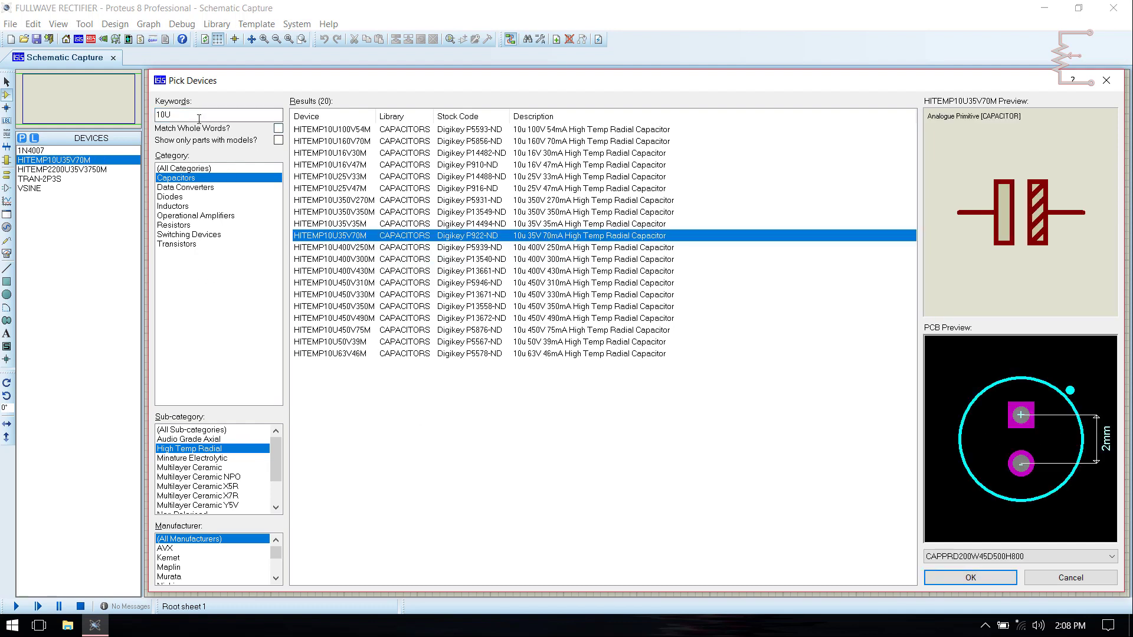
- Add the latched SW-SPST switch to the device list
double_click(156, 113)
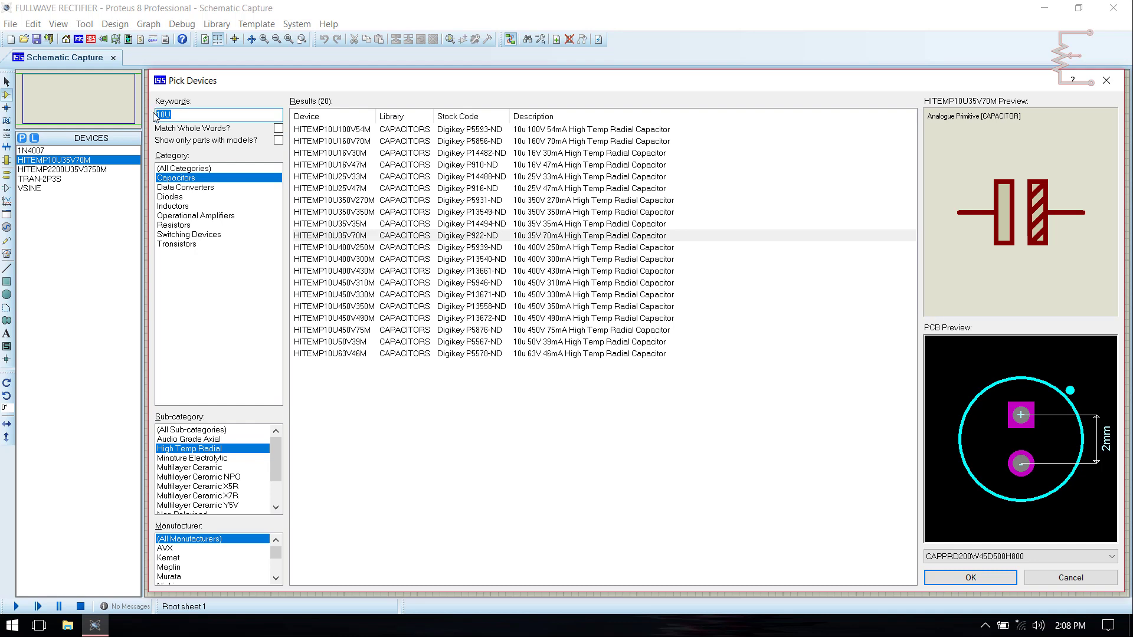
text(SPST)
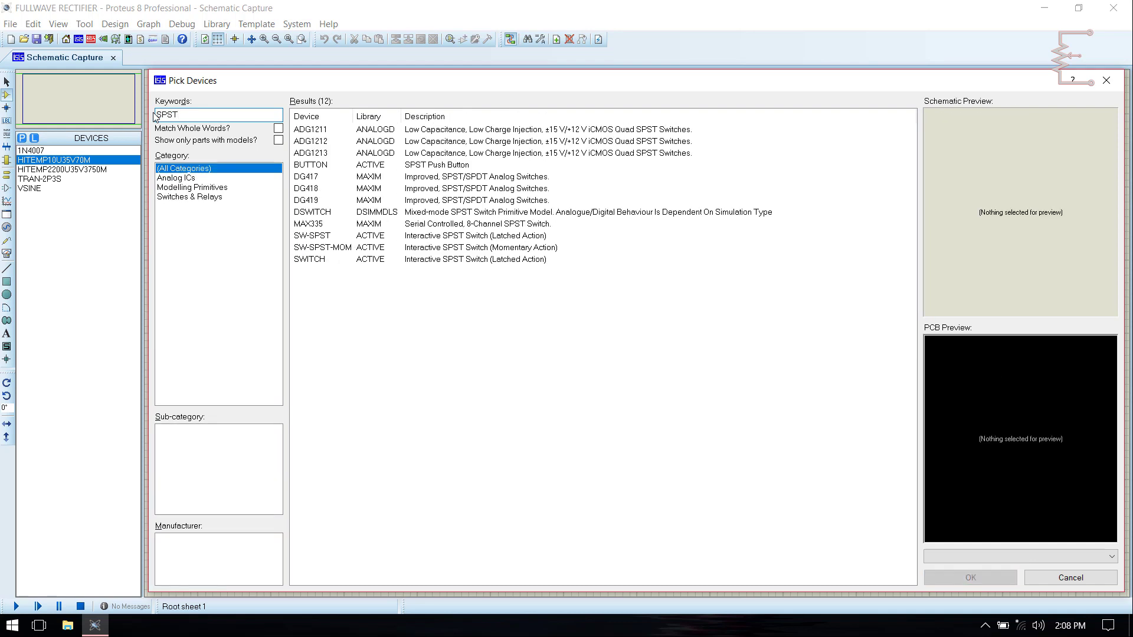
click(379, 237)
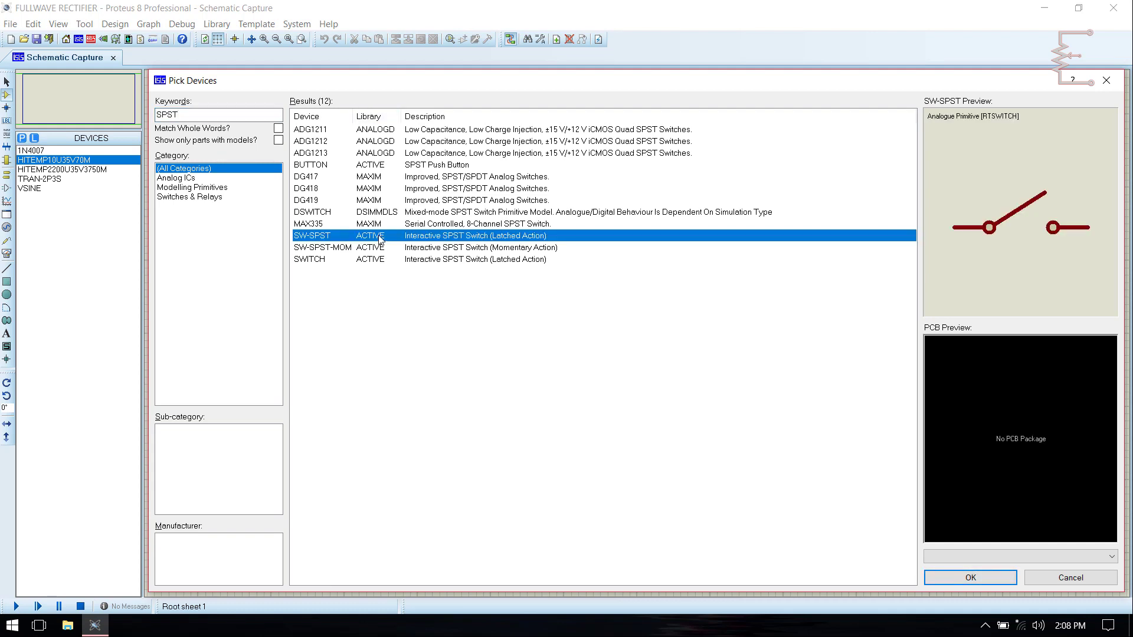
double_click(379, 237)
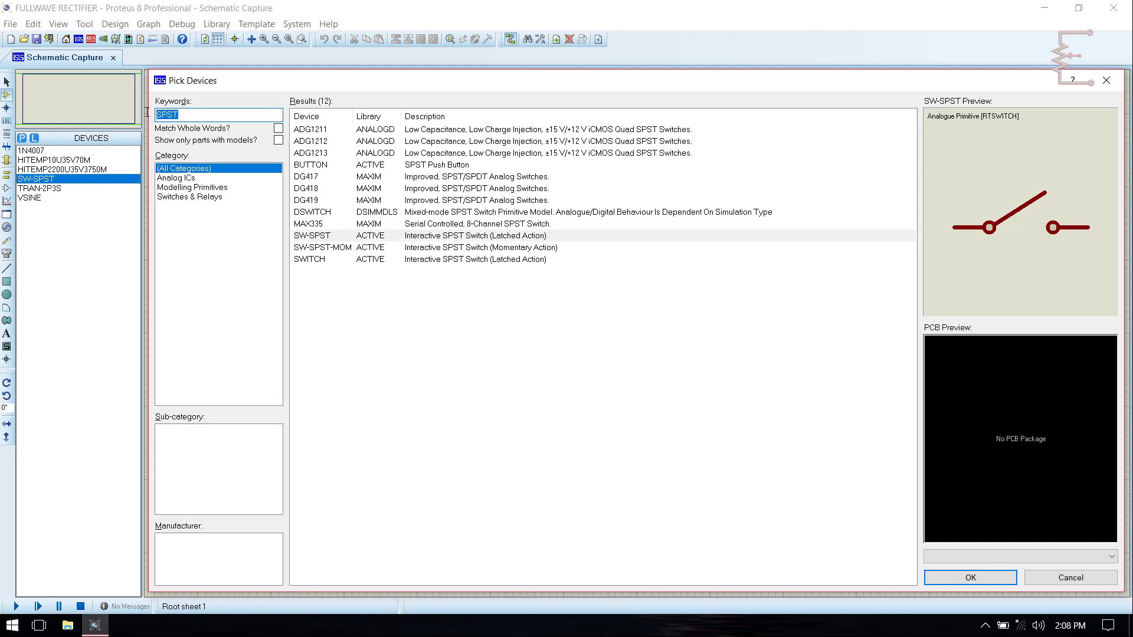
- Add the 7805 regulator and the MINRES330R 0.6W metal film resistor
text(7805)
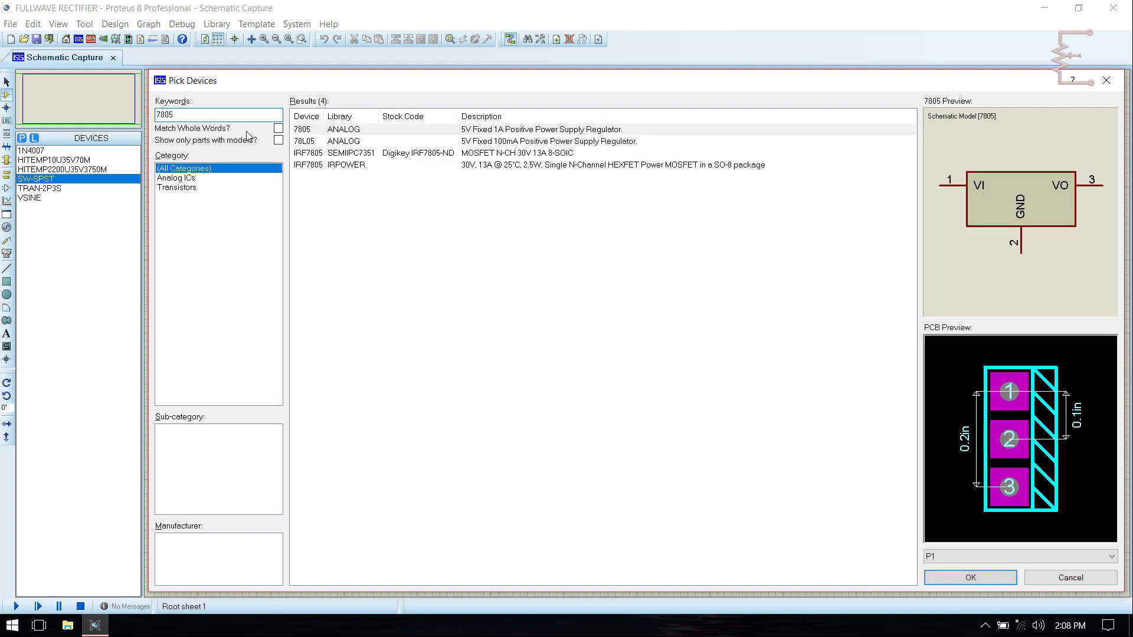
double_click(322, 131)
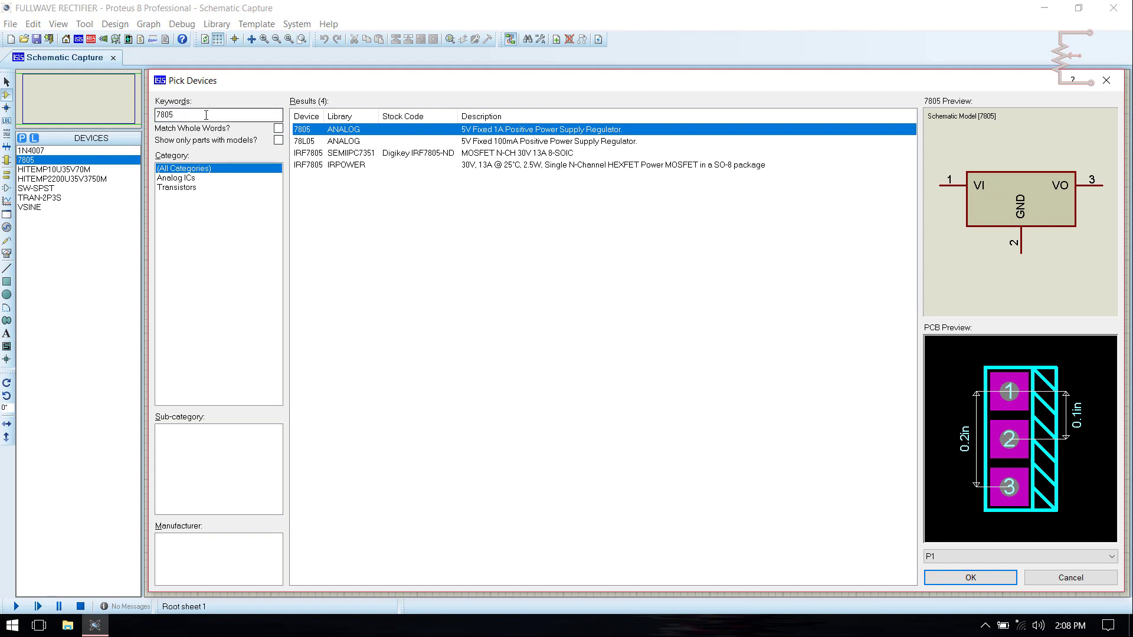
drag(206, 115, 136, 115)
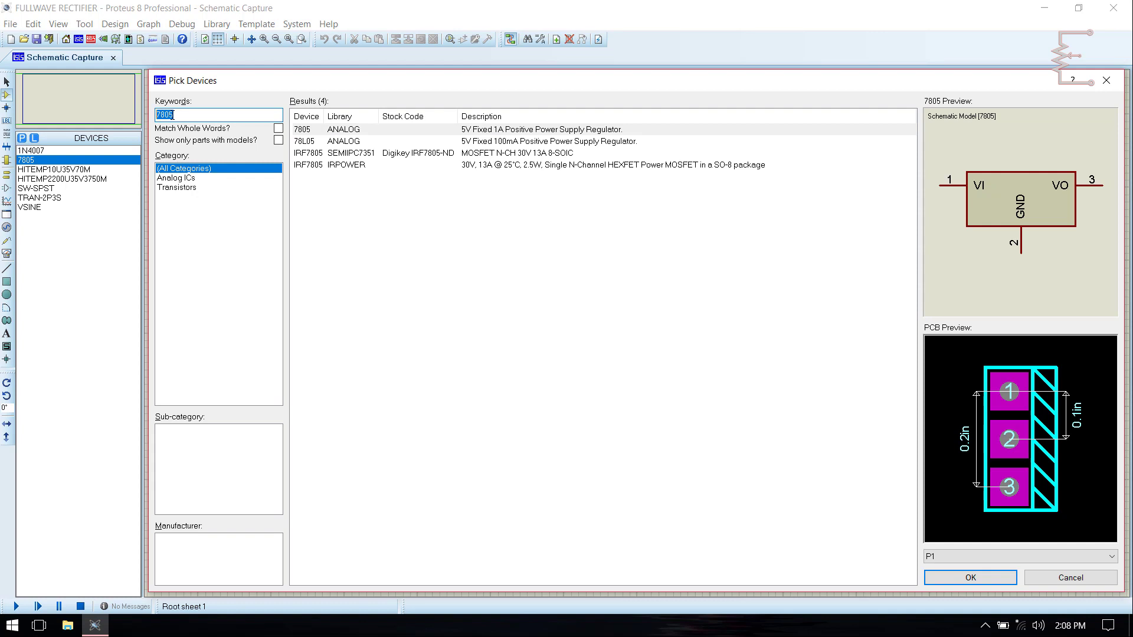
text(330R)
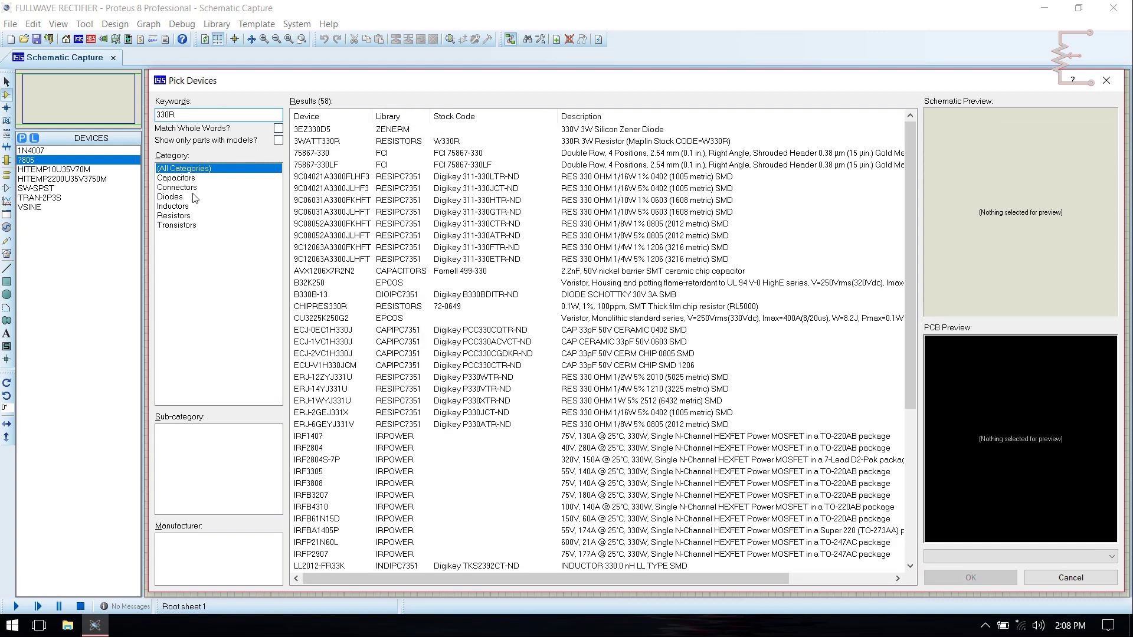
click(191, 208)
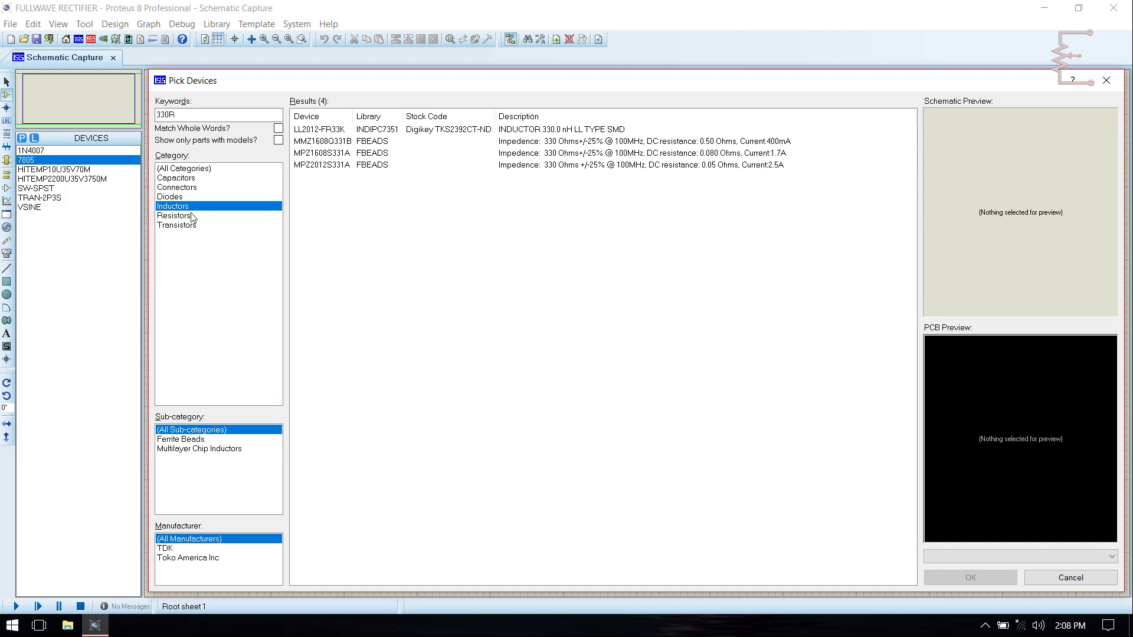
click(191, 216)
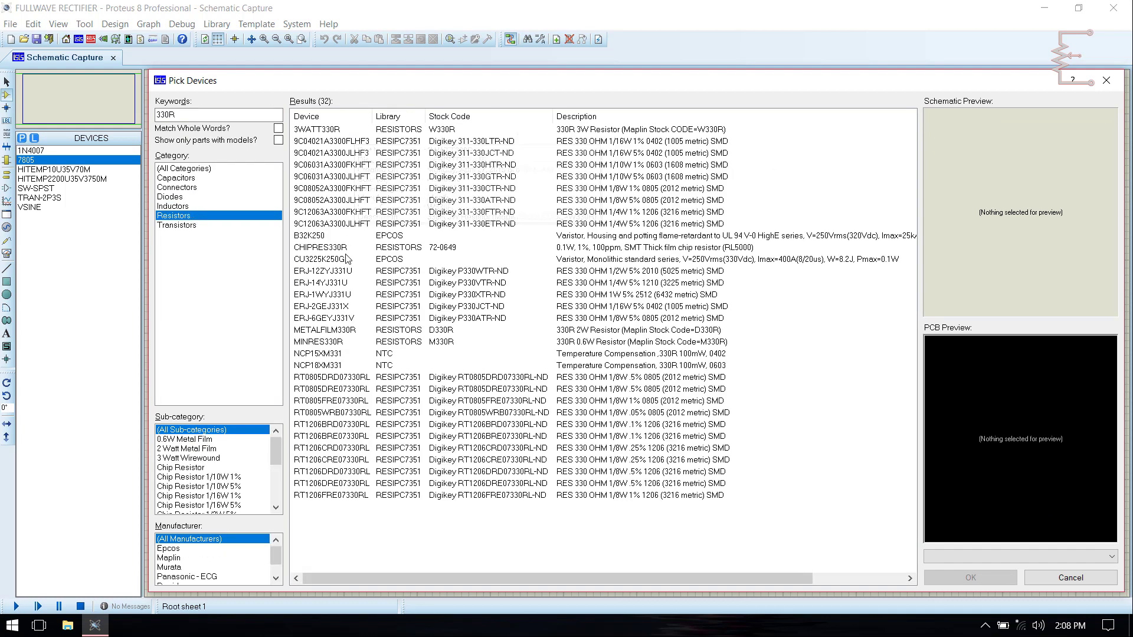
click(209, 440)
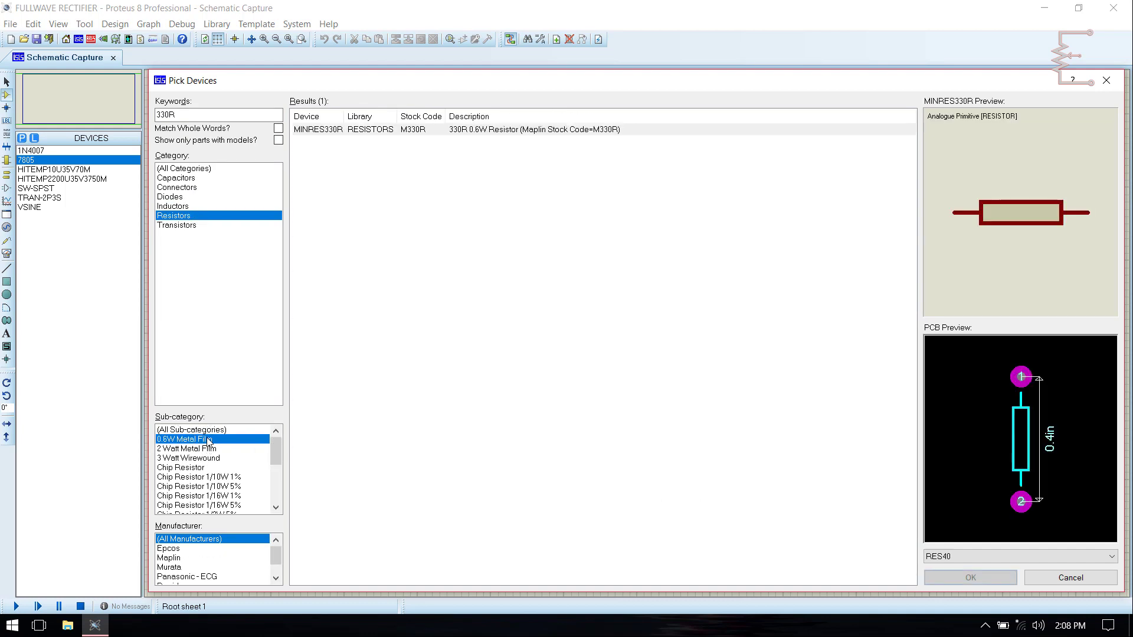
double_click(394, 129)
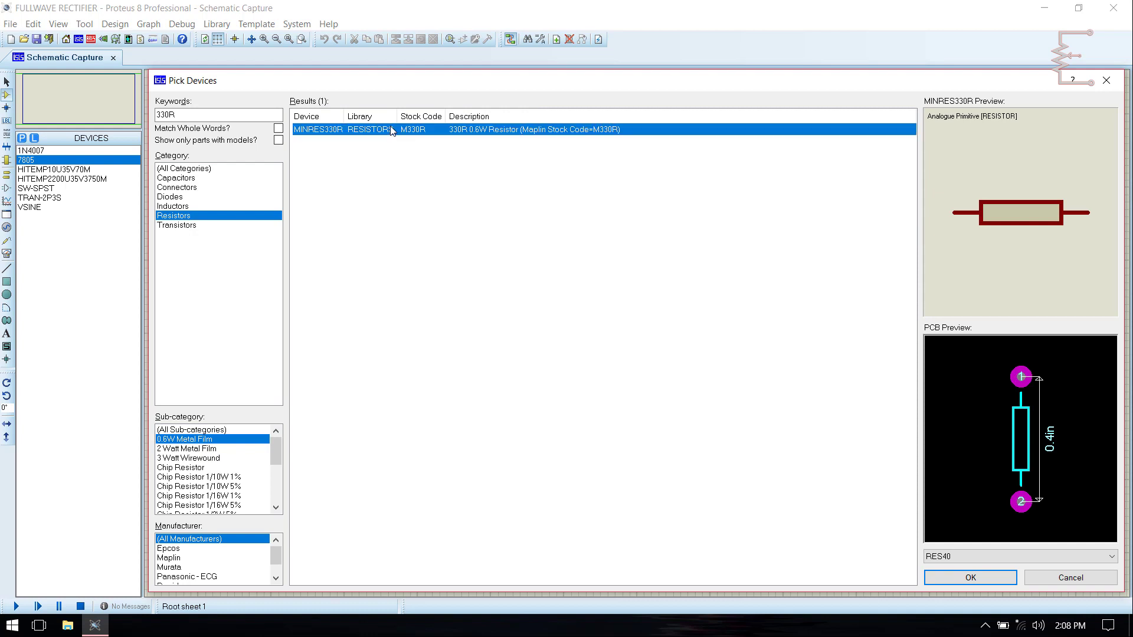
- Add the MINRES1K resistor and the LED-GREEN, then close Pick Devices with OK
double_click(205, 111)
text(1K)
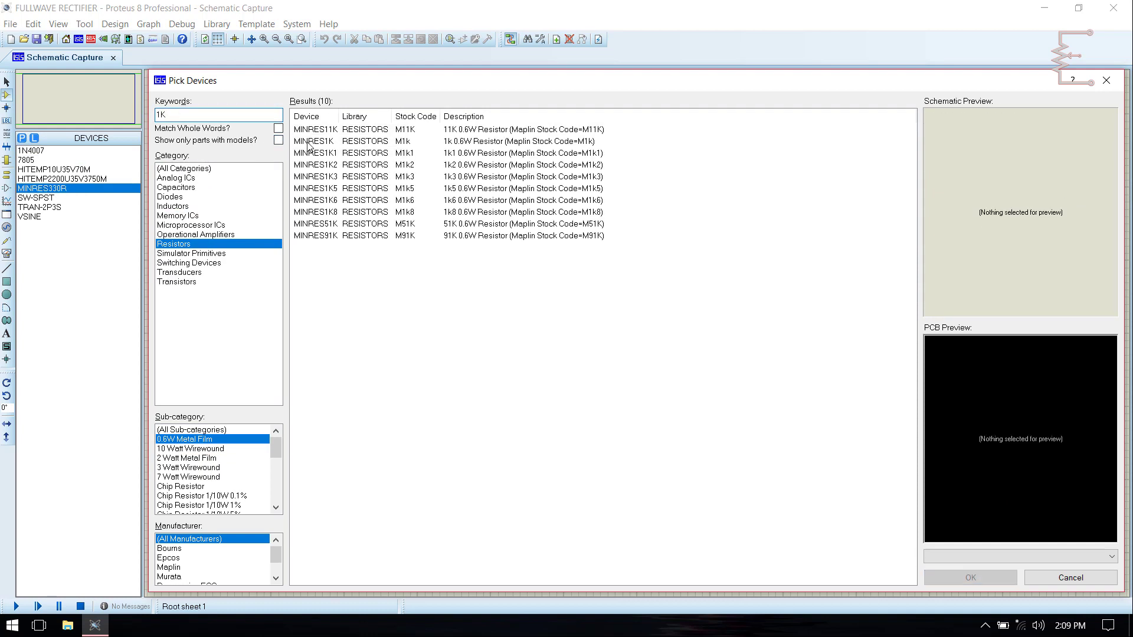
double_click(306, 143)
double_click(207, 115)
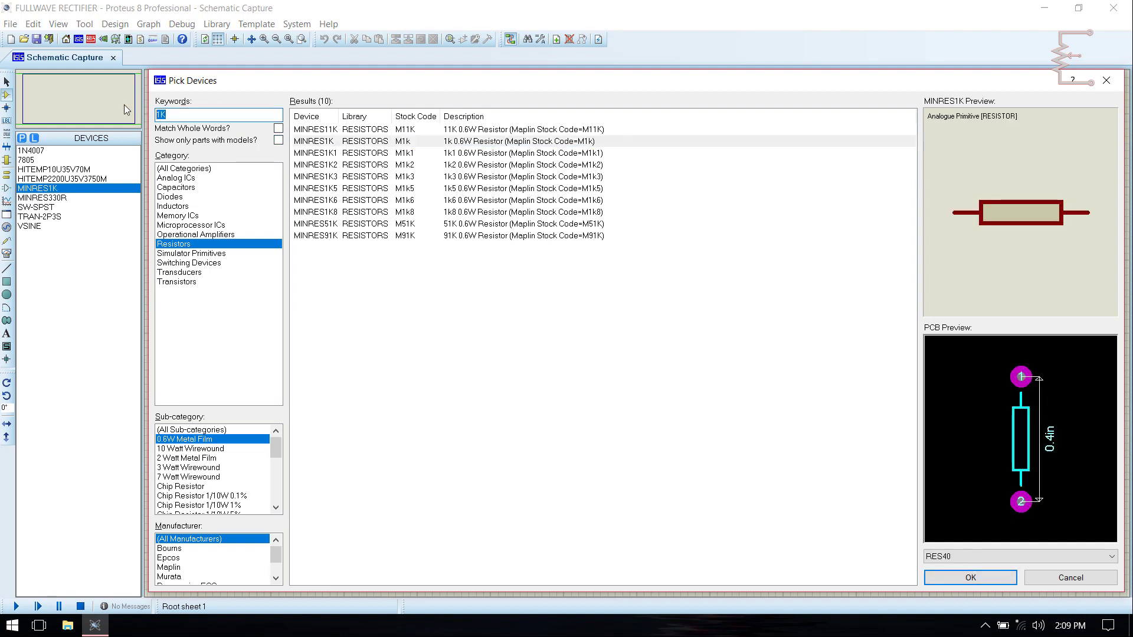
text(LED)
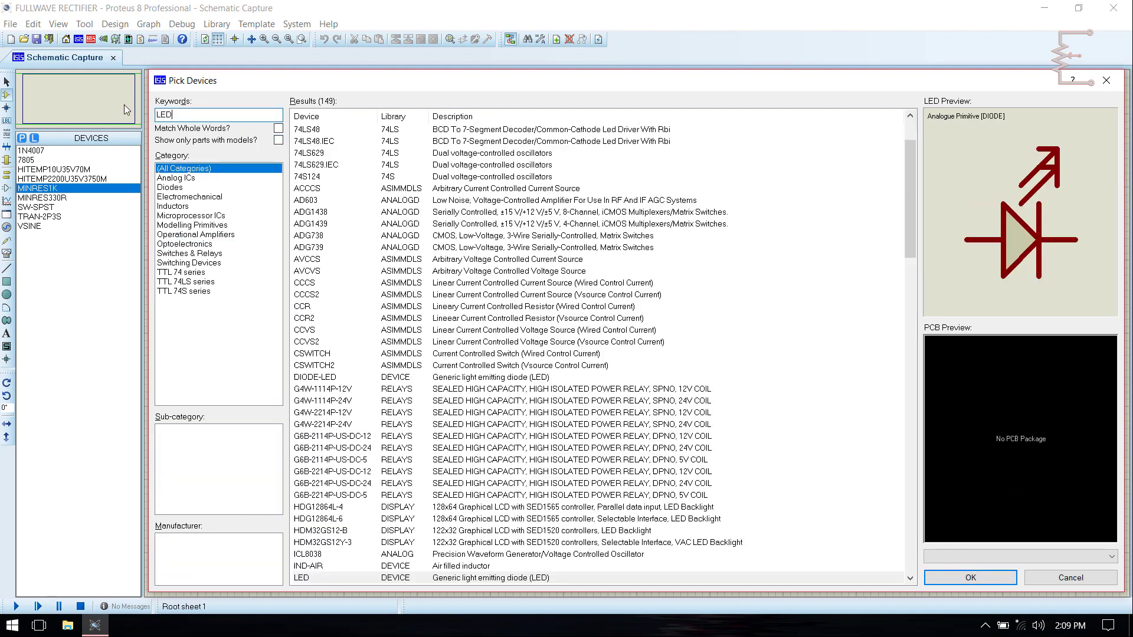
click(183, 244)
click(190, 478)
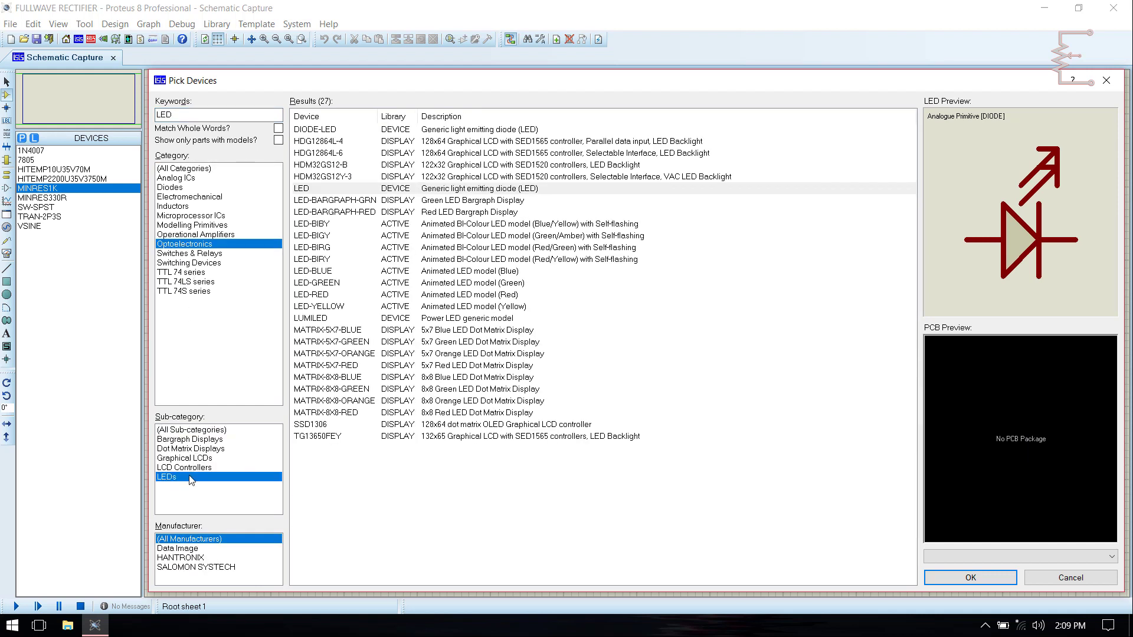
double_click(342, 216)
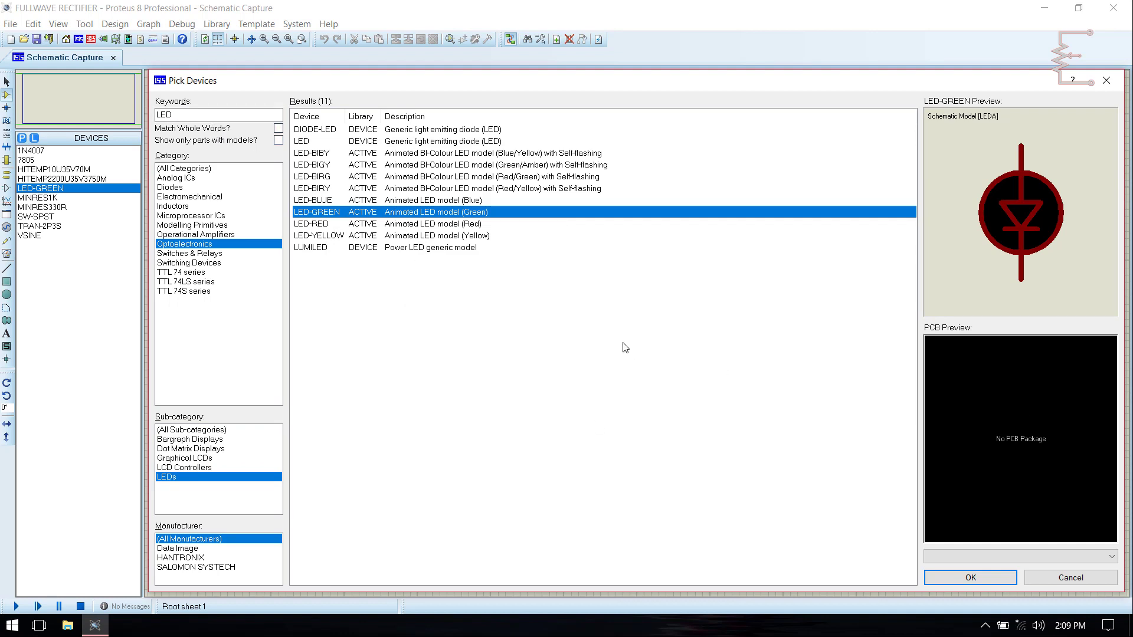
click(956, 577)
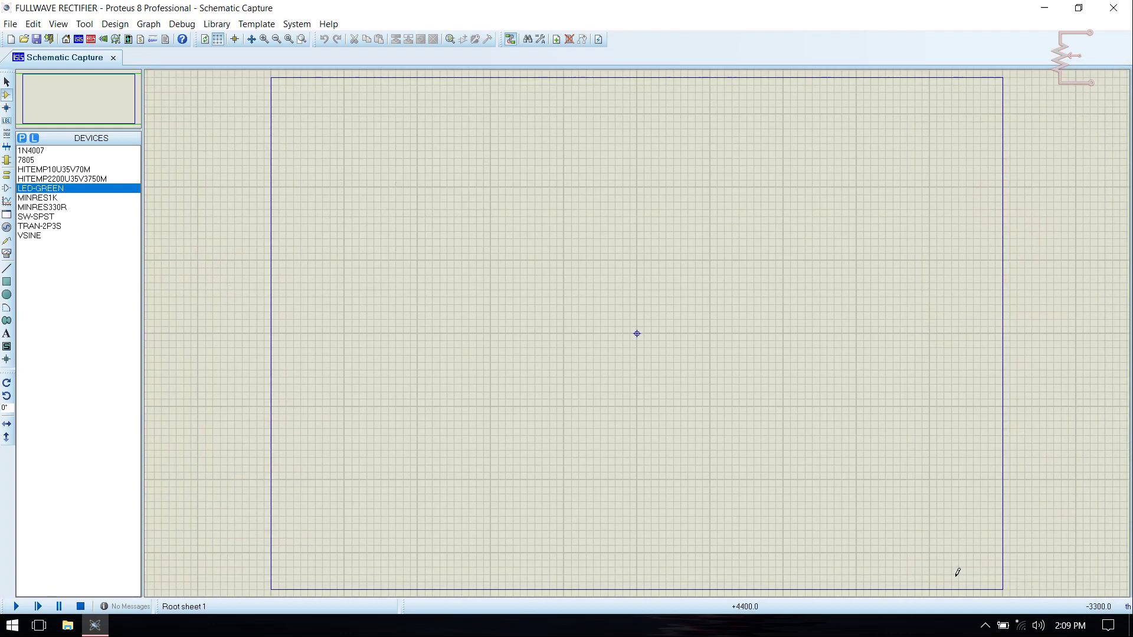
- Place the text FULLWAVE RECTIFIER SIMULATION with increased height and bold styling
click(7, 334)
click(541, 122)
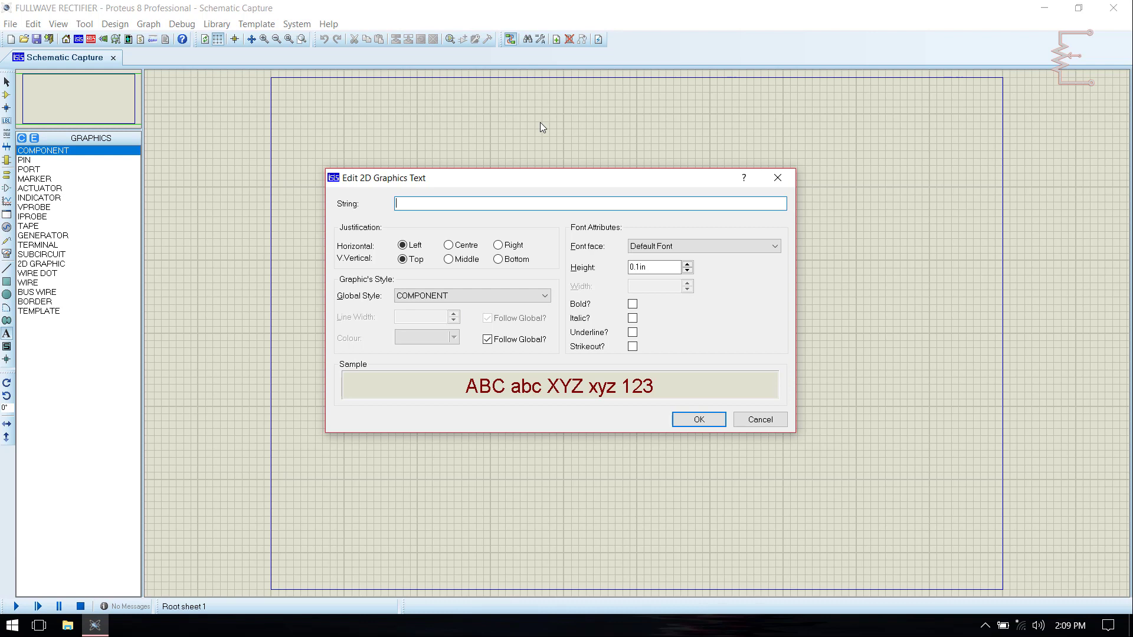
text(FULLWAVE RECTIFIER SIMULATION)
click(691, 264)
click(690, 264)
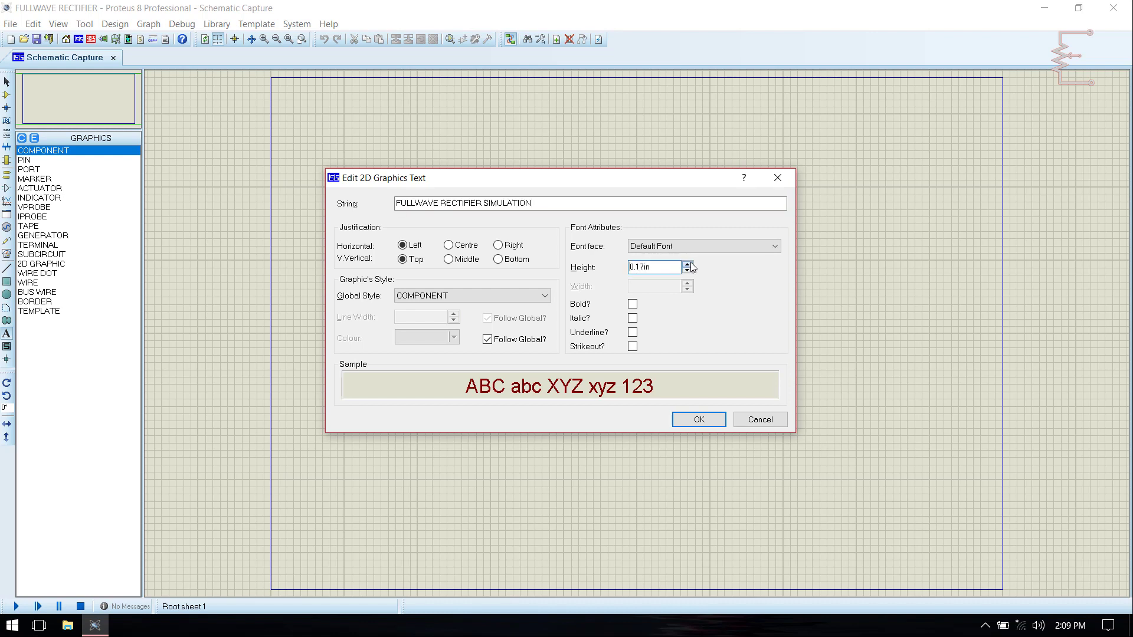
click(688, 264)
click(688, 264)
click(688, 264)
click(688, 265)
click(633, 305)
click(699, 421)
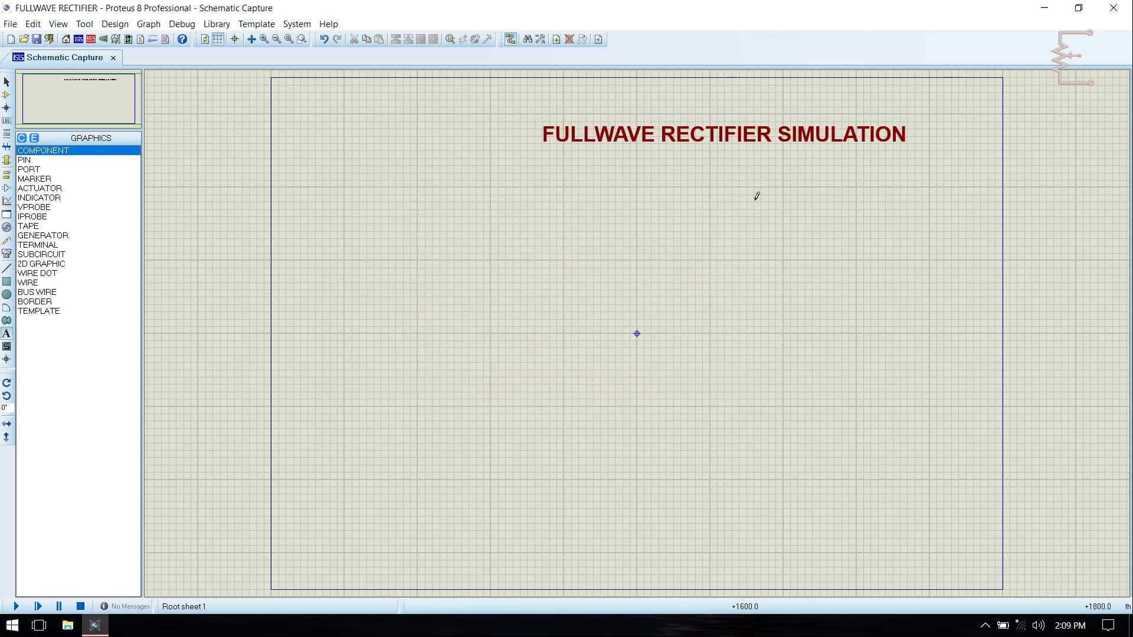
- Move the title to the top centre of the sheet
right_click(757, 131)
click(785, 143)
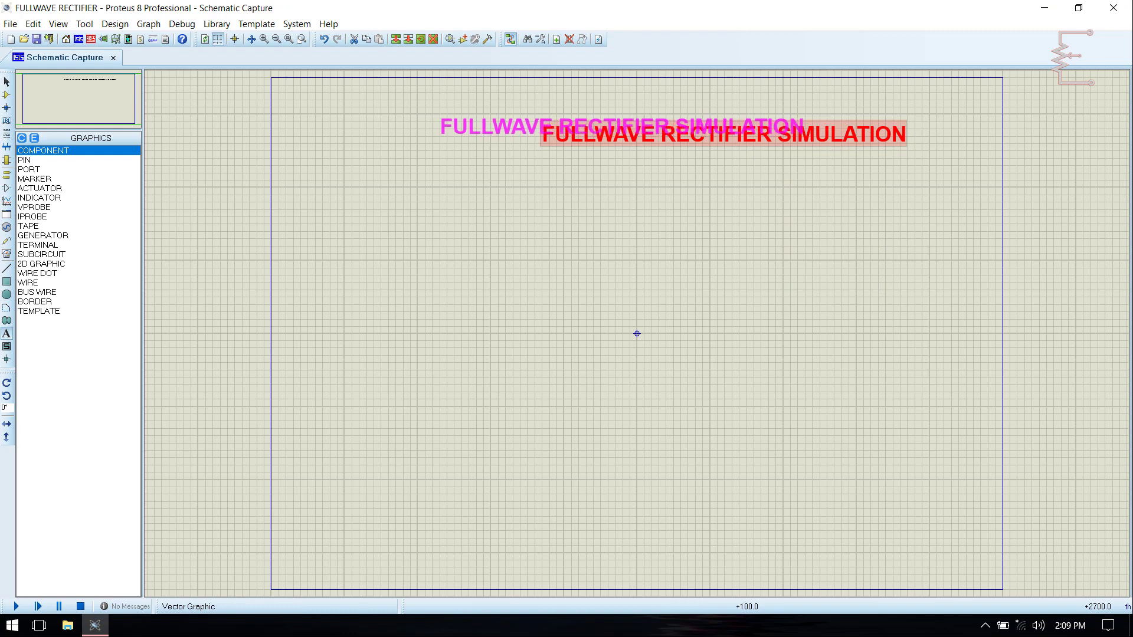
click(644, 143)
click(653, 201)
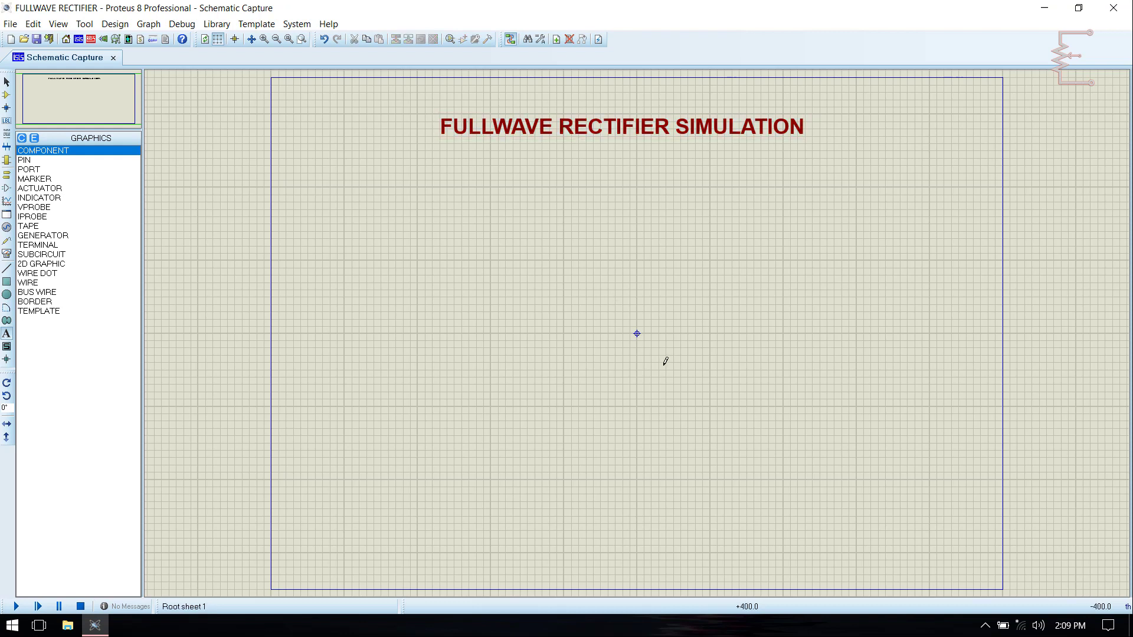
scroll(665, 361, up, 1)
scroll(665, 361, down, 1)
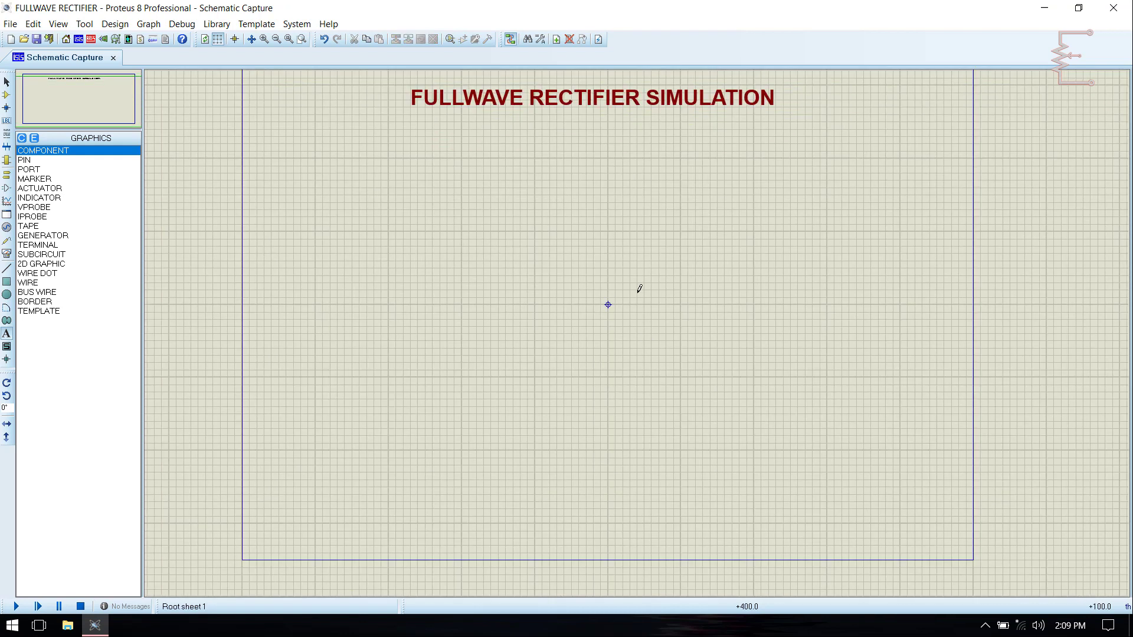
click(82, 108)
drag(81, 109, 81, 98)
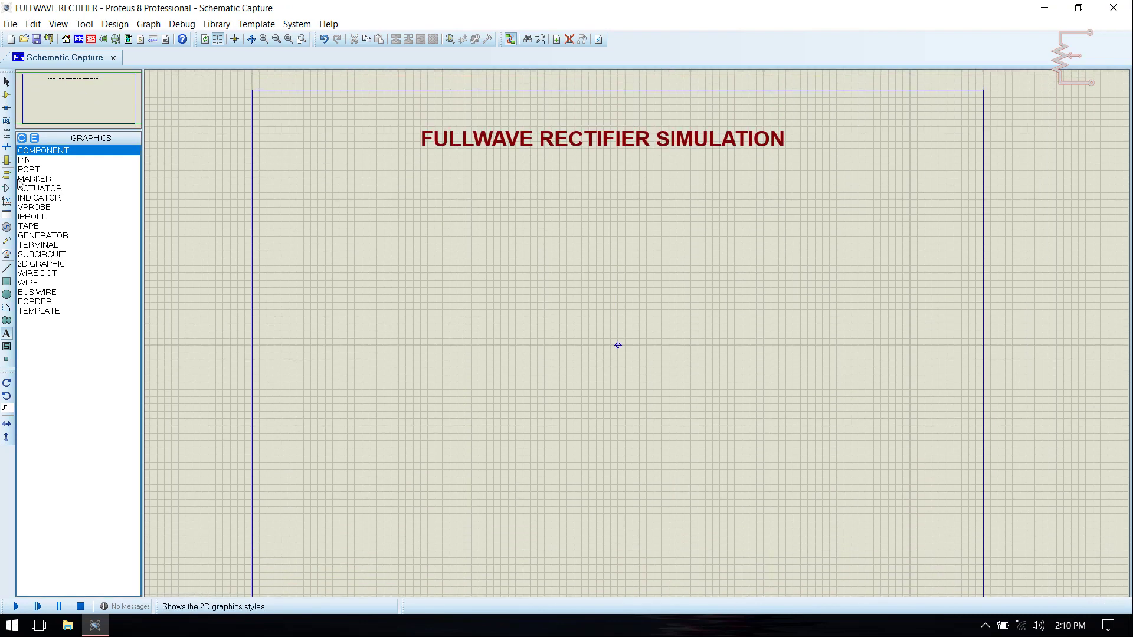
click(6, 96)
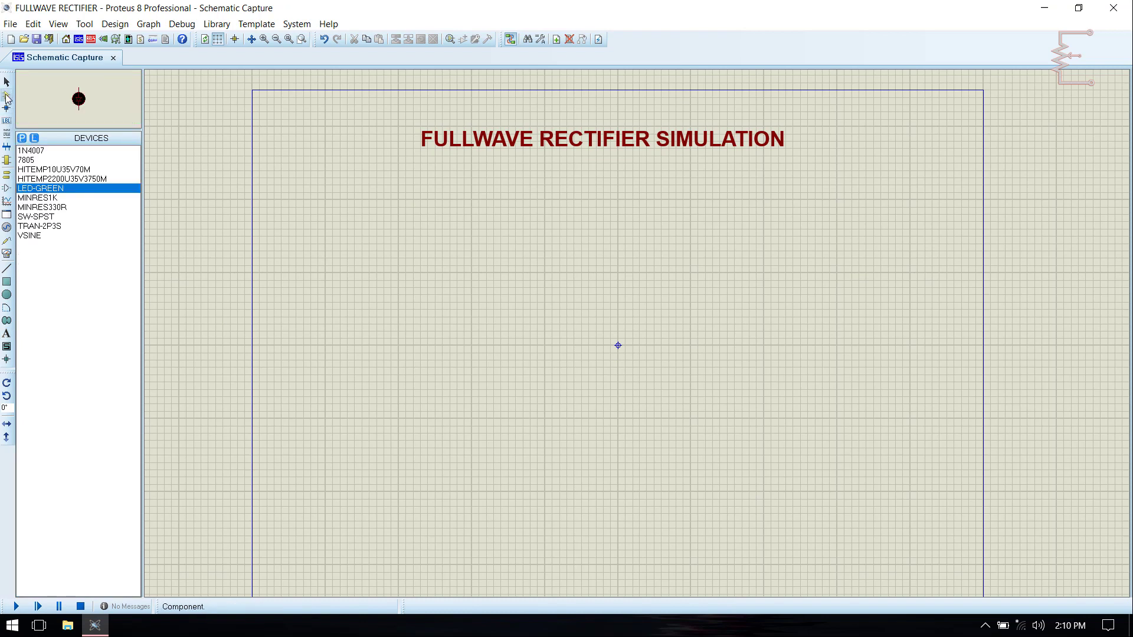
- Place sine source V1 on the left and transformer TR1 to its right
click(43, 237)
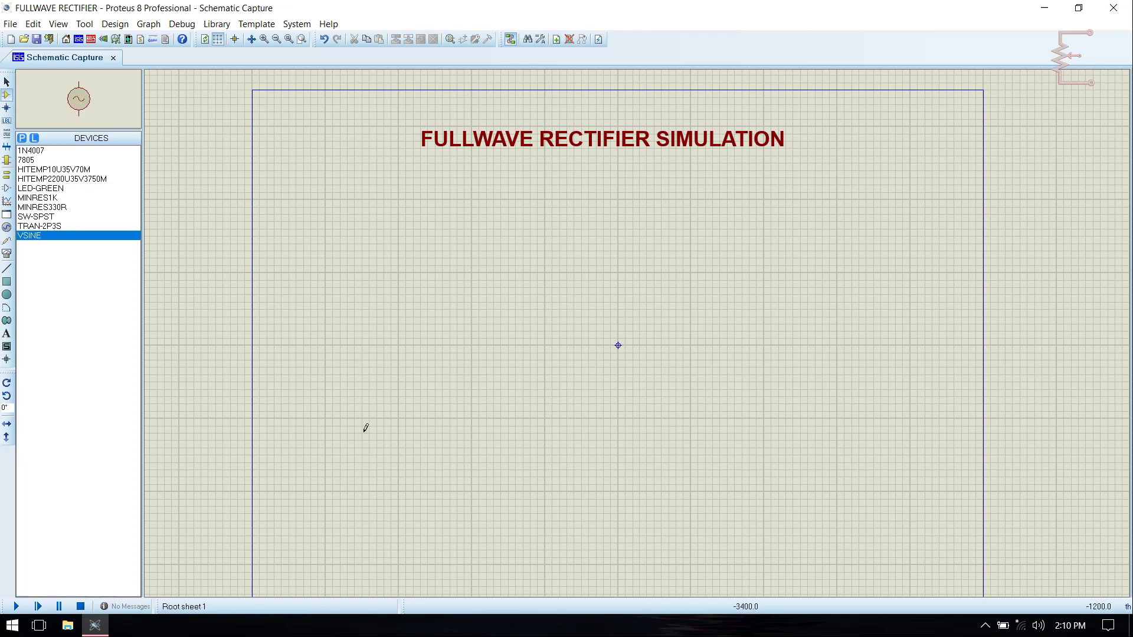
click(304, 347)
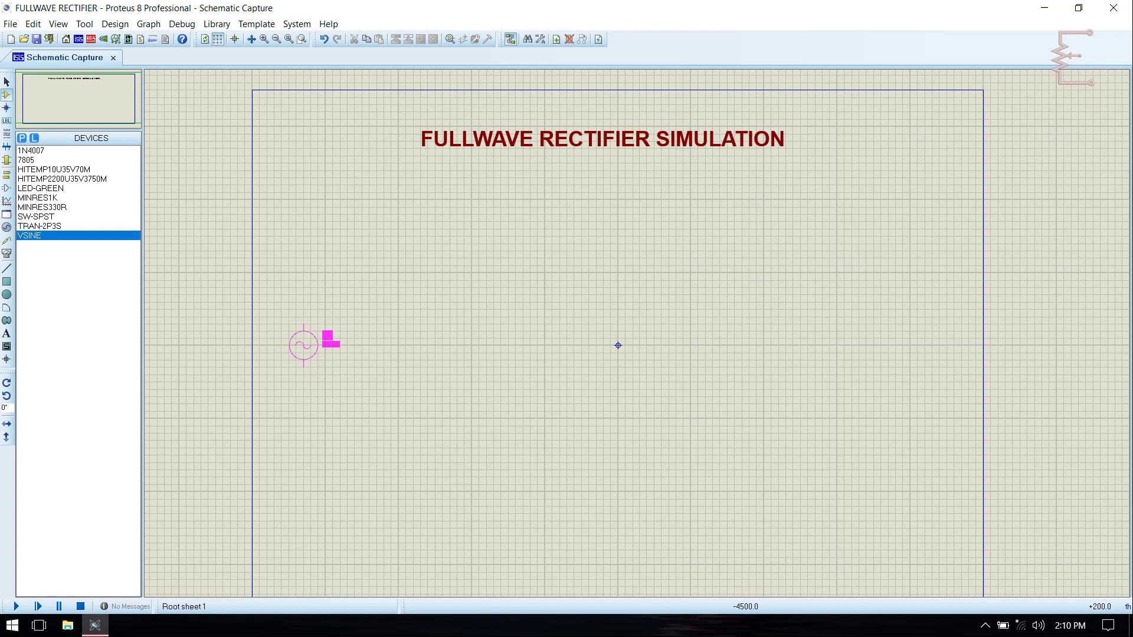
click(303, 345)
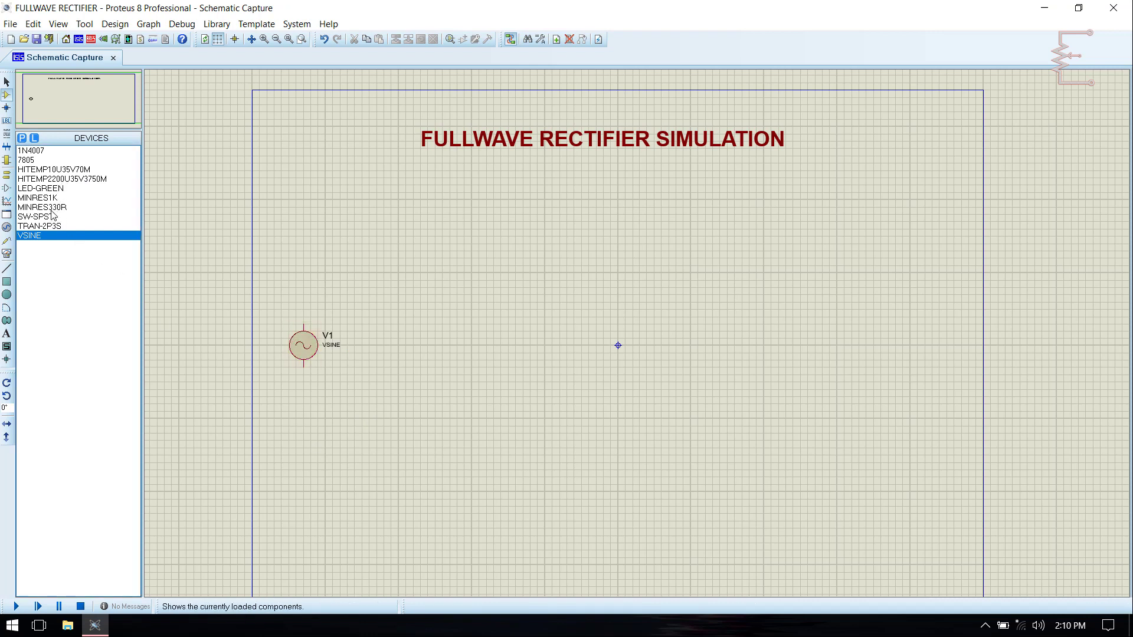
click(41, 226)
click(384, 337)
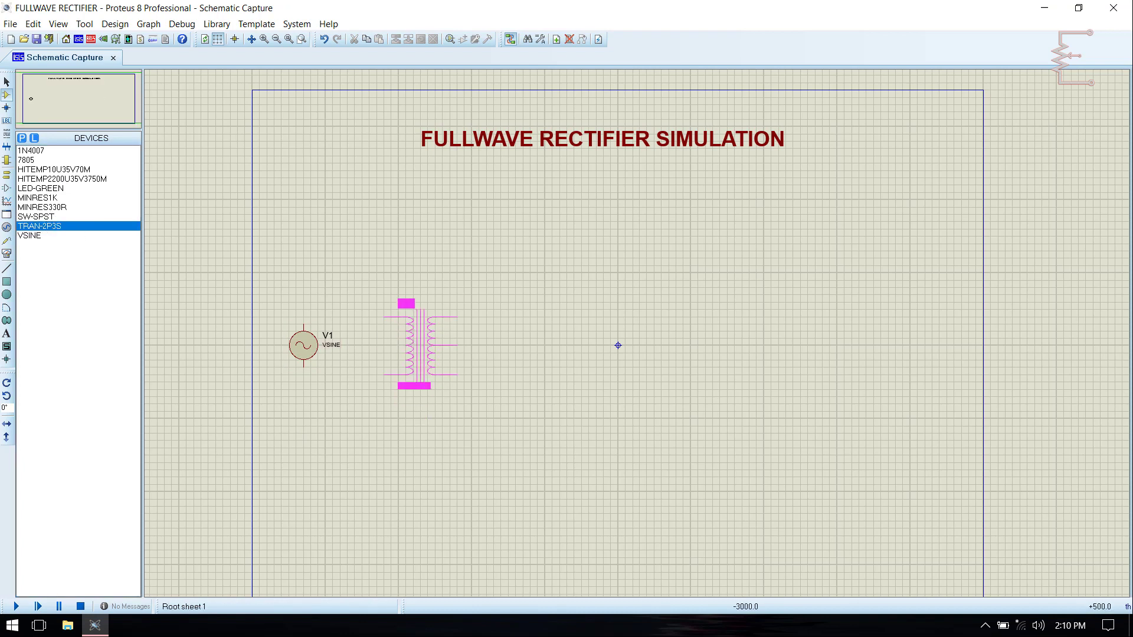
click(421, 346)
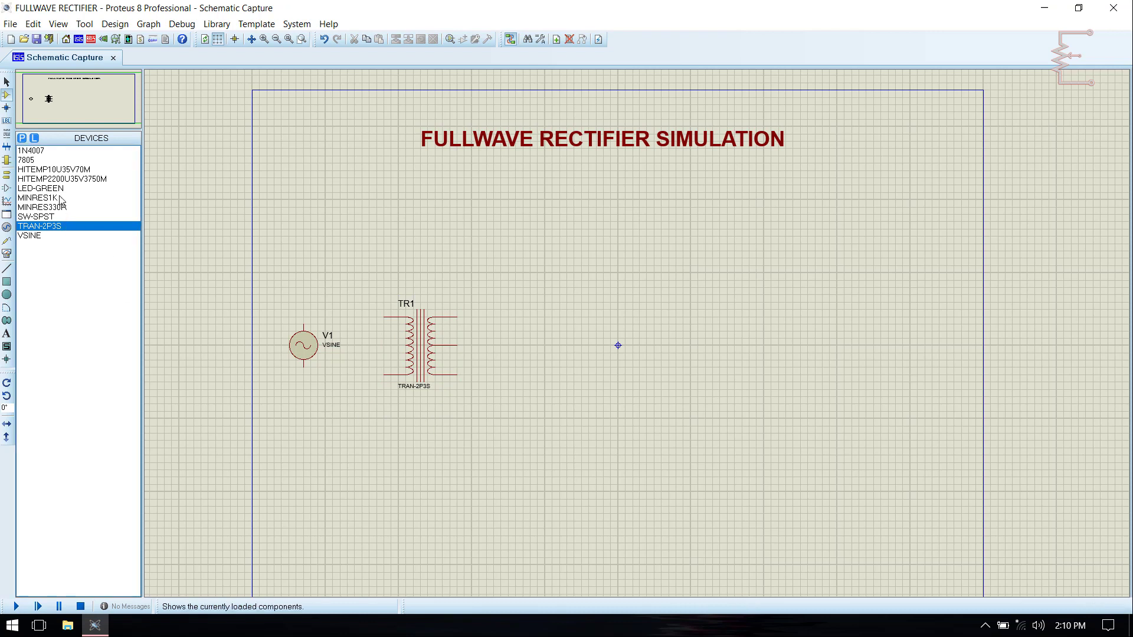
- Place diodes D1 and D2 above and below the transformer's right, and switch SW1 beside D1
click(52, 151)
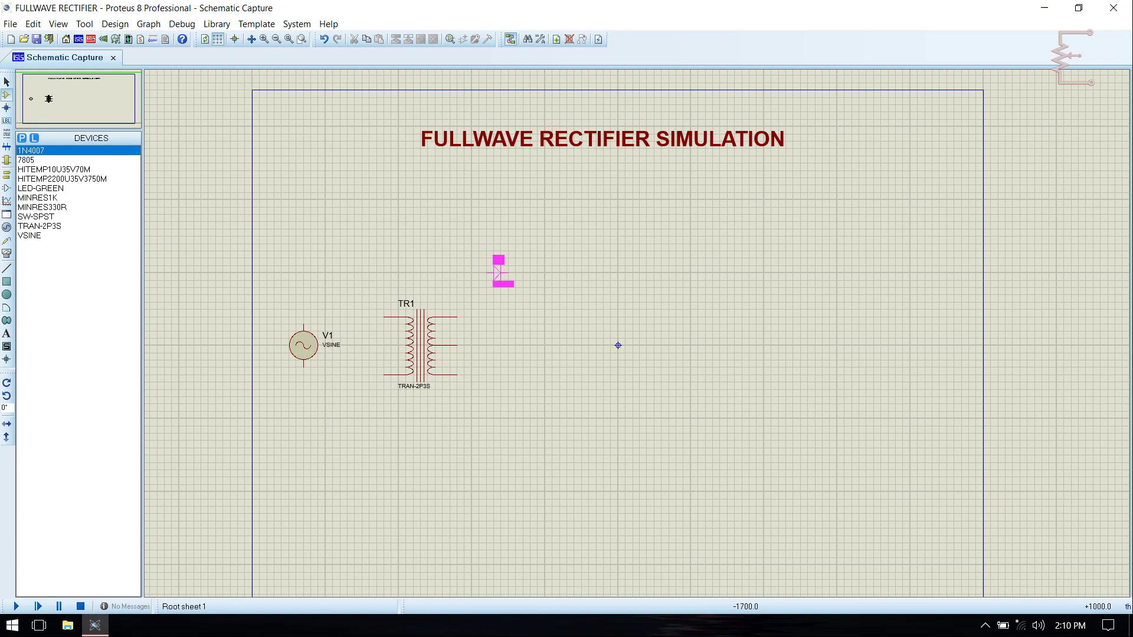
click(499, 273)
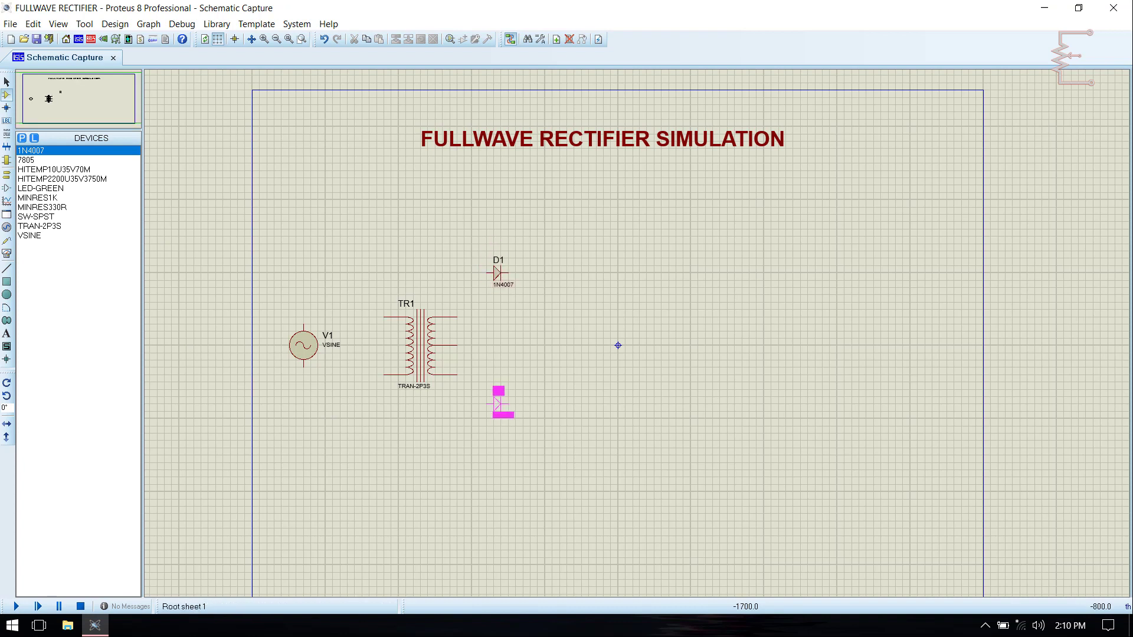
click(498, 404)
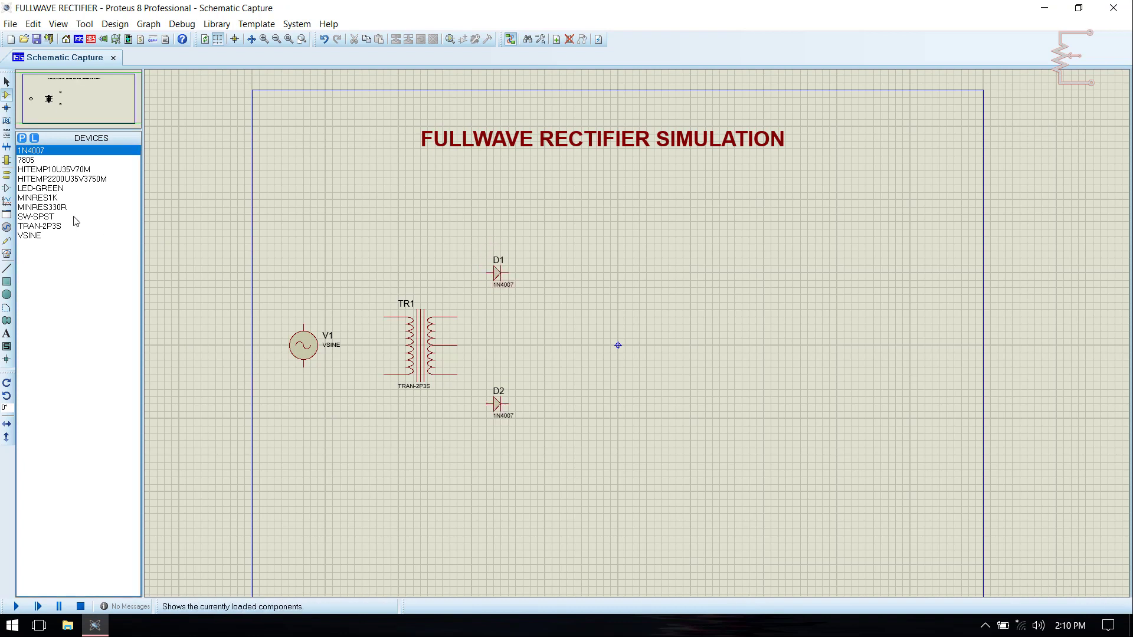
click(46, 217)
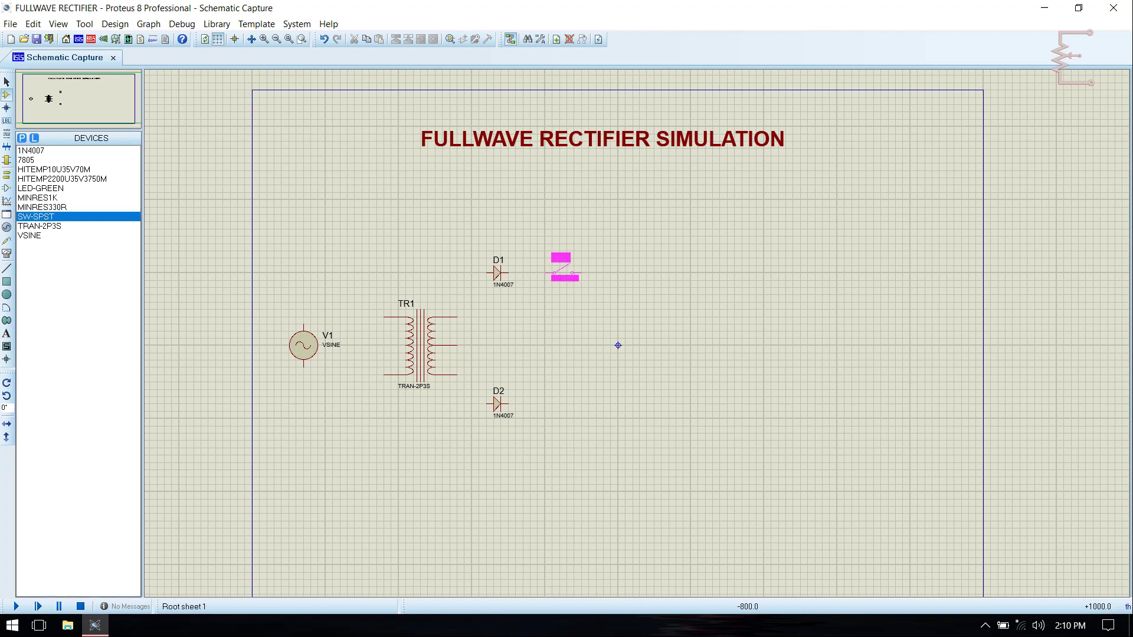
click(564, 268)
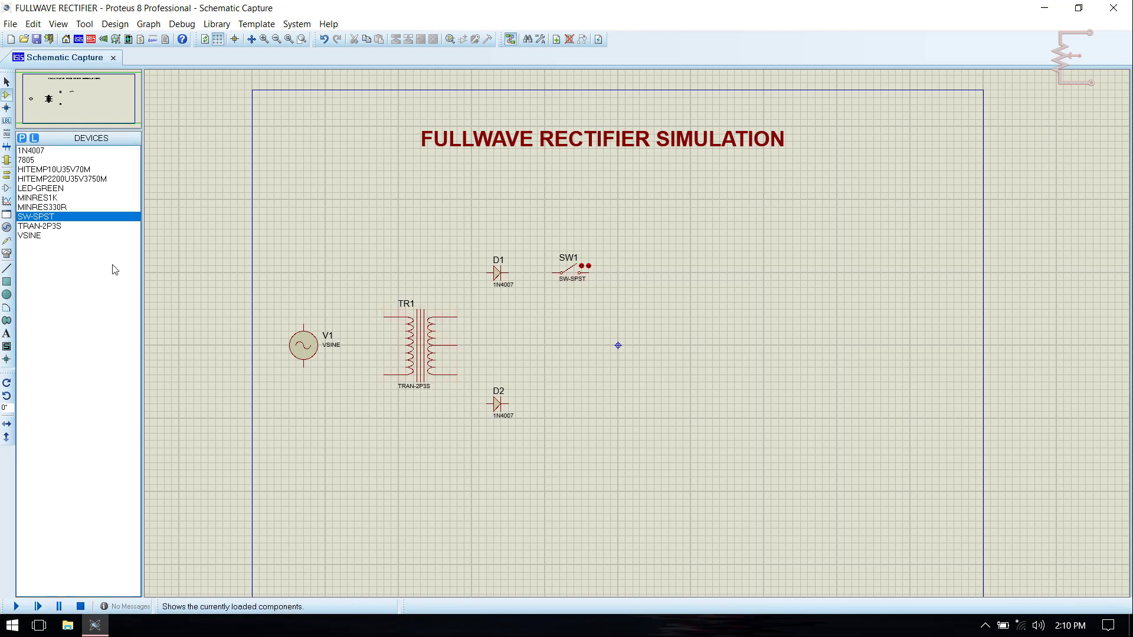
click(40, 180)
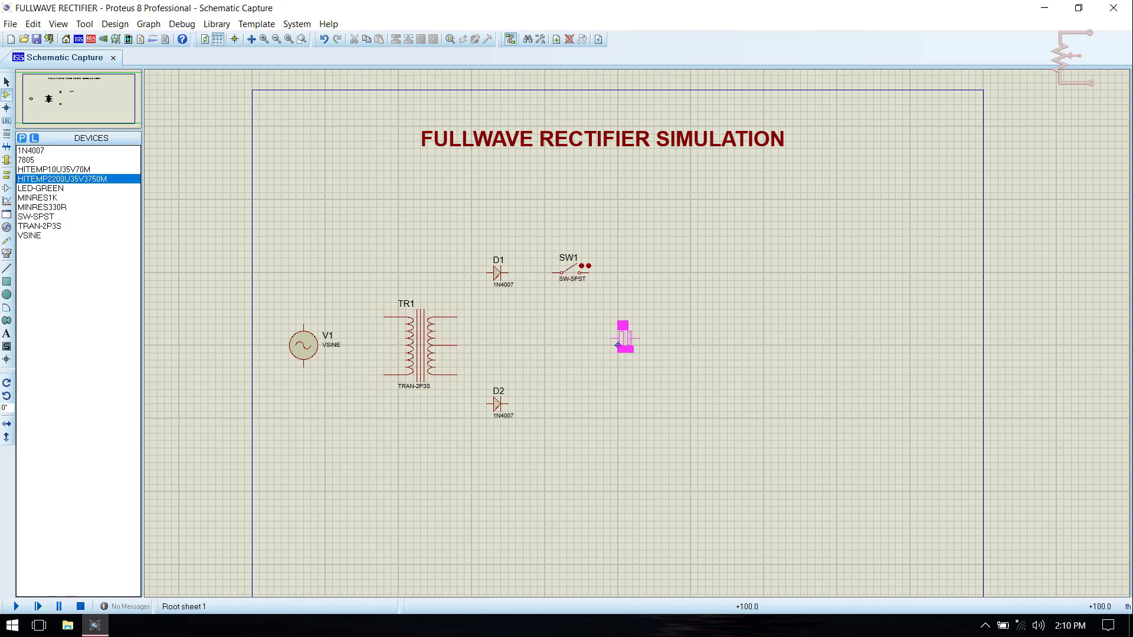
- Place capacitor C1 rotated a quarter turn, then the 7805 regulator U1 above right of it
click(624, 340)
right_click(624, 340)
click(661, 285)
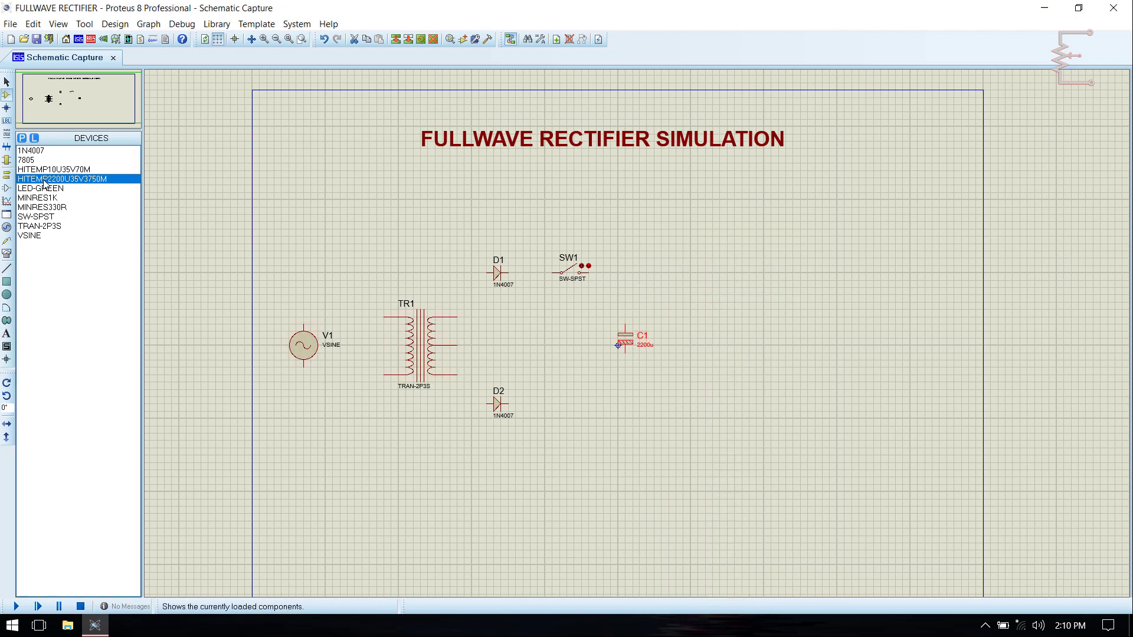
click(43, 160)
click(726, 267)
click(720, 280)
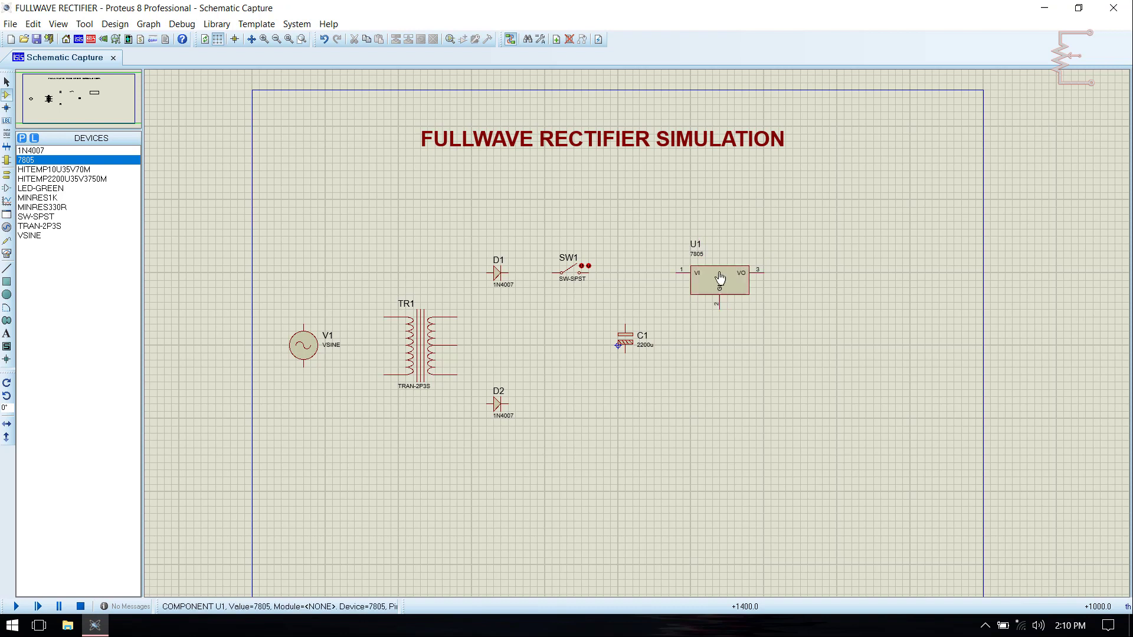
- Place 10u capacitor C2 and 330R resistor R1 right of the regulator, both rotated vertical
click(69, 170)
click(774, 326)
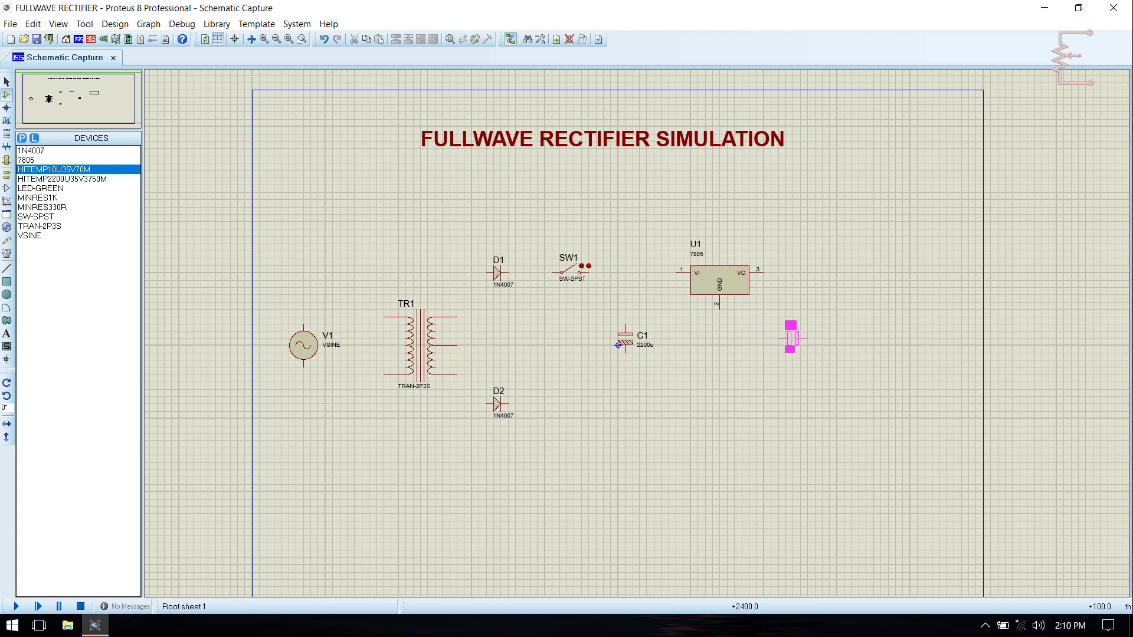
click(790, 337)
right_click(792, 336)
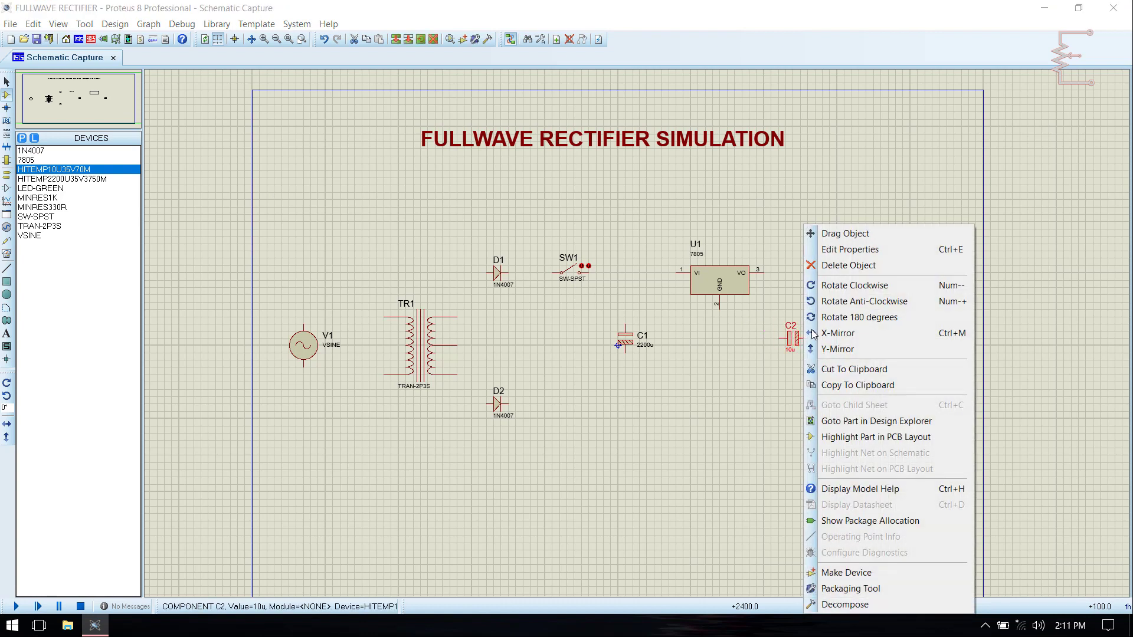
click(850, 286)
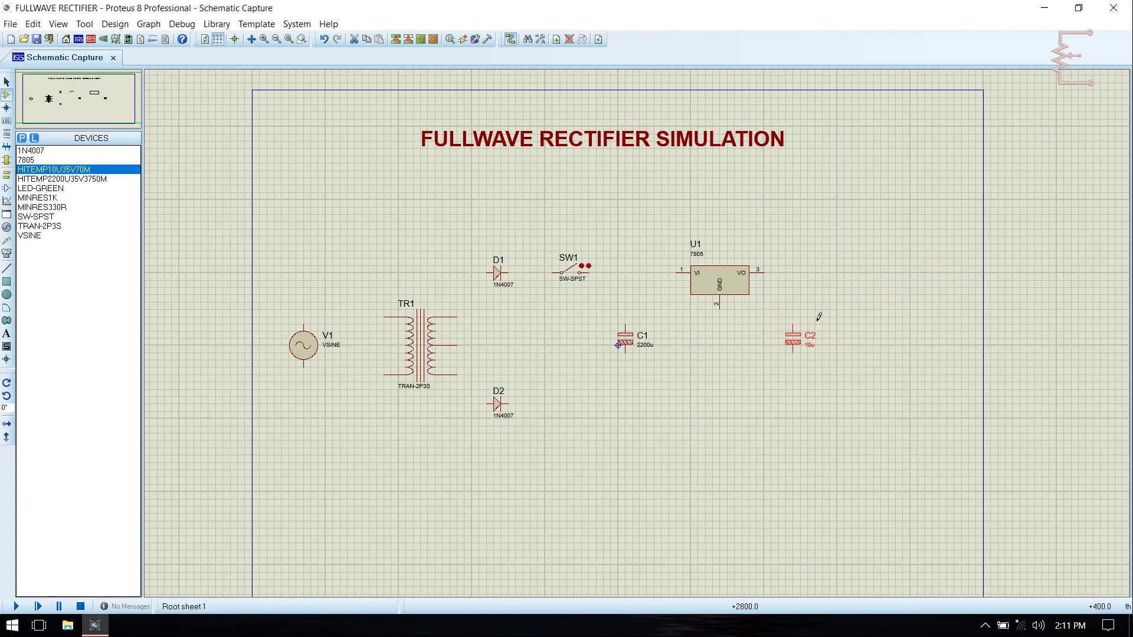
click(43, 207)
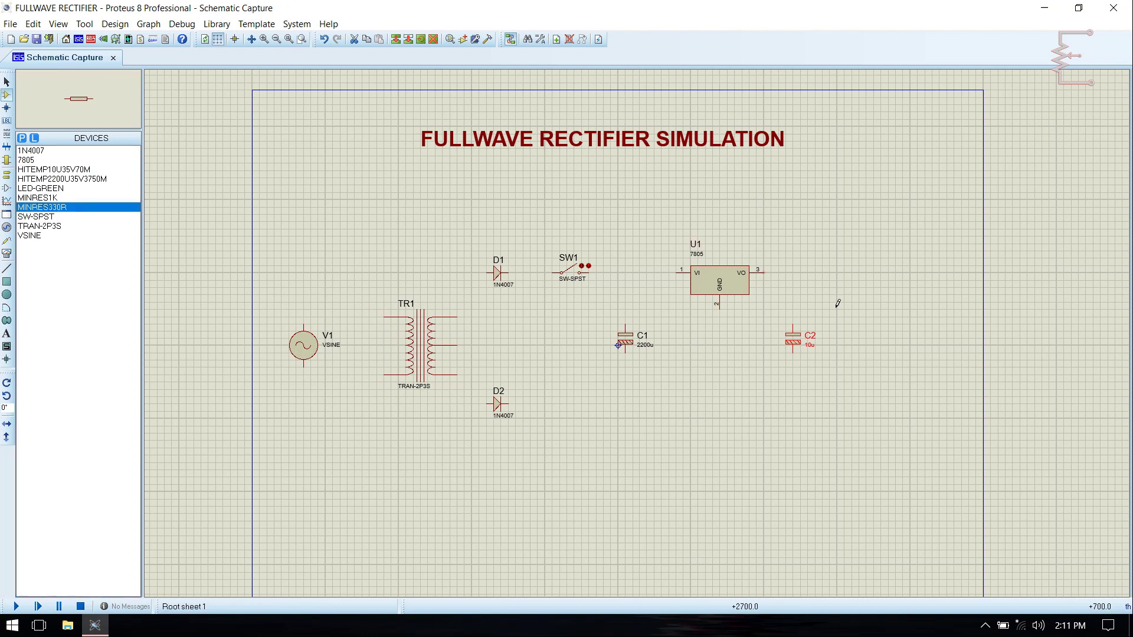
click(863, 291)
click(851, 300)
right_click(862, 301)
click(917, 285)
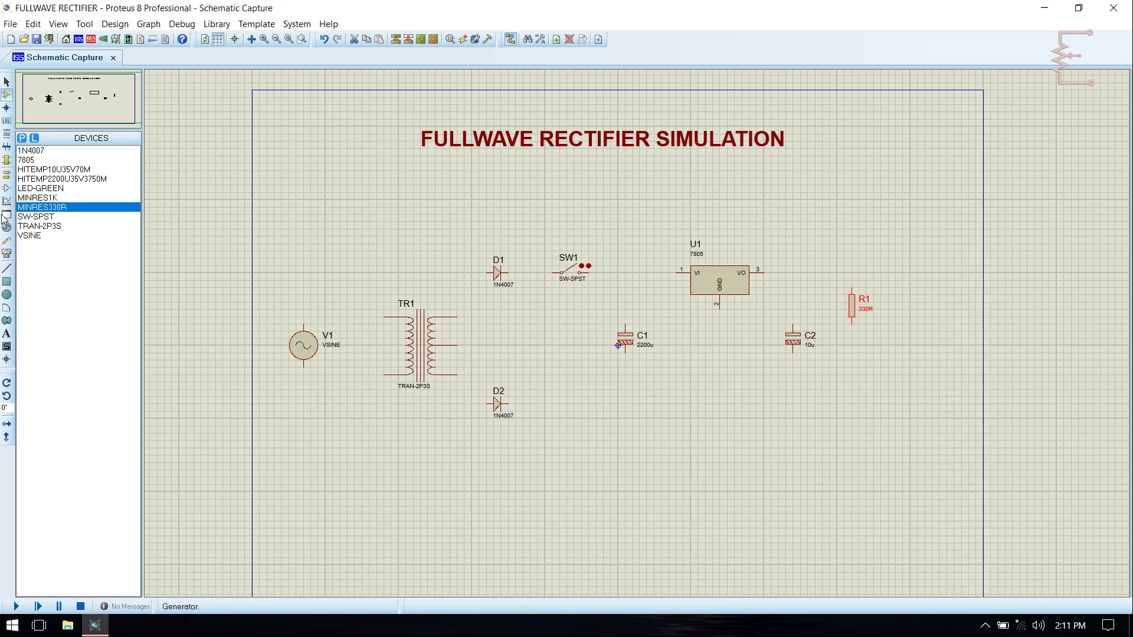
- Place green LED D3 below R1 and a vertical 1K resistor R2 between the diodes
click(37, 189)
click(861, 340)
click(853, 345)
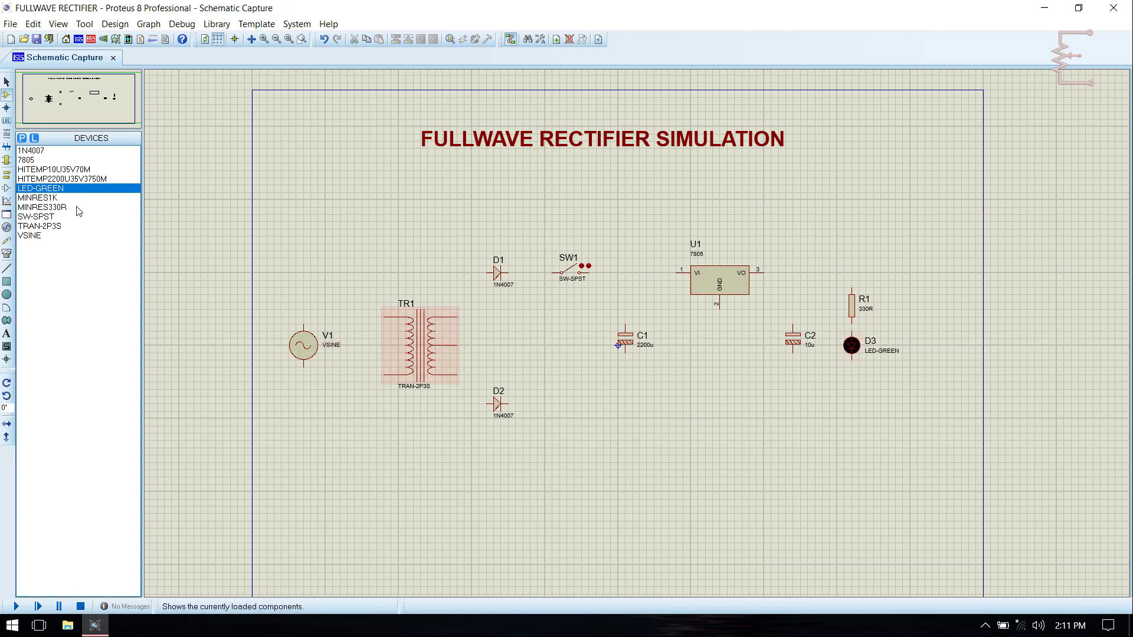
click(41, 199)
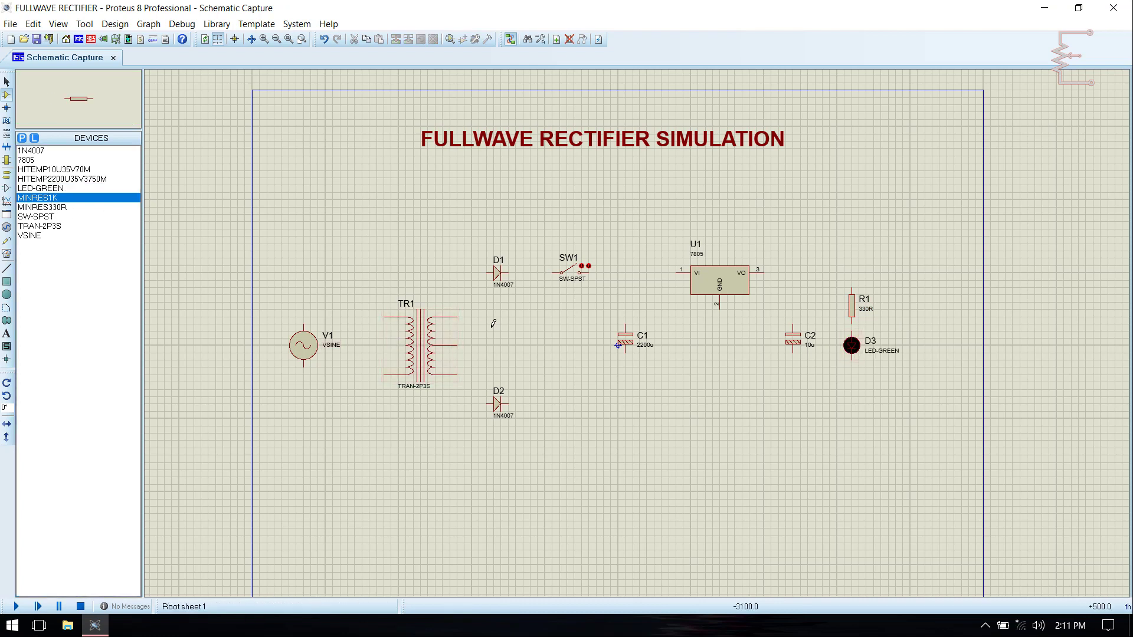
click(544, 336)
right_click(555, 338)
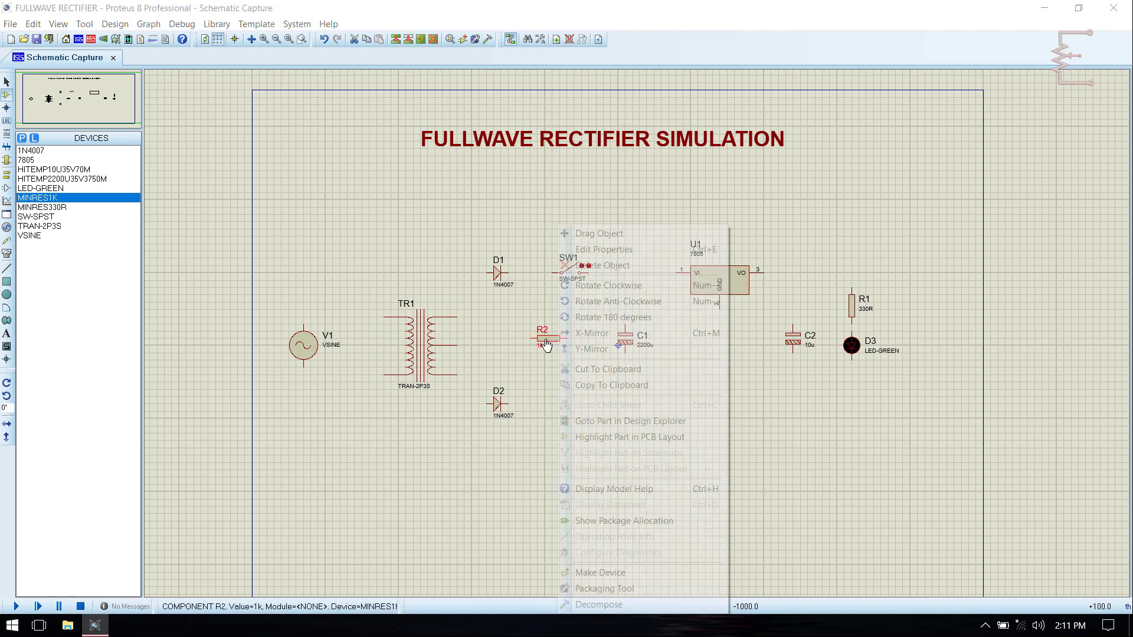
click(598, 289)
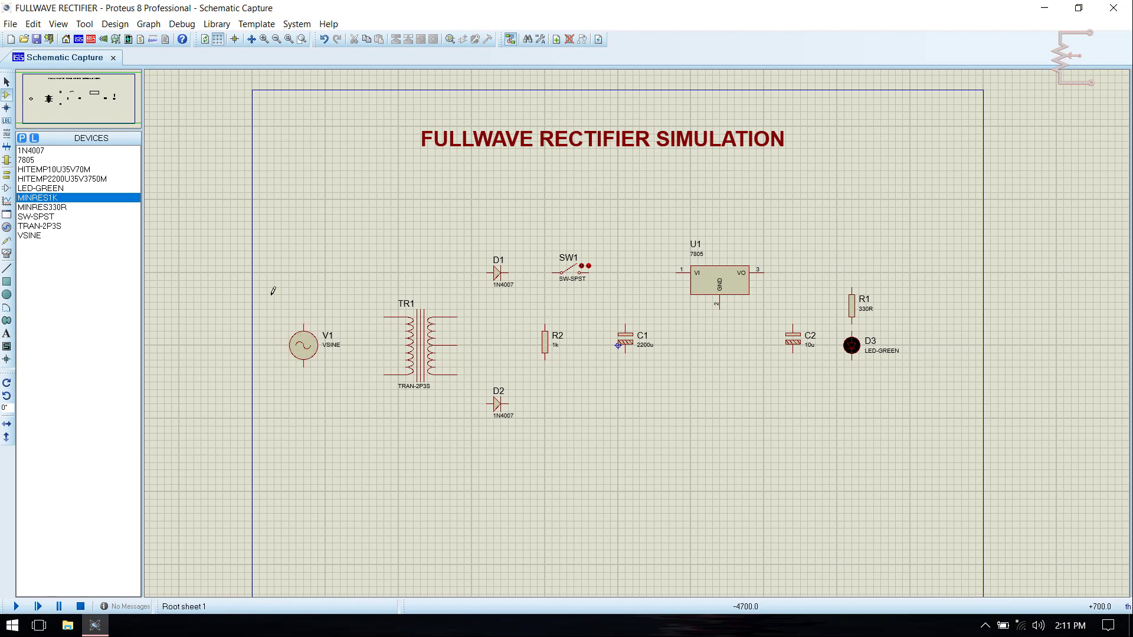
- Move sine source V1 beside TR1 and wire it to the transformer primary
drag(274, 294, 335, 413)
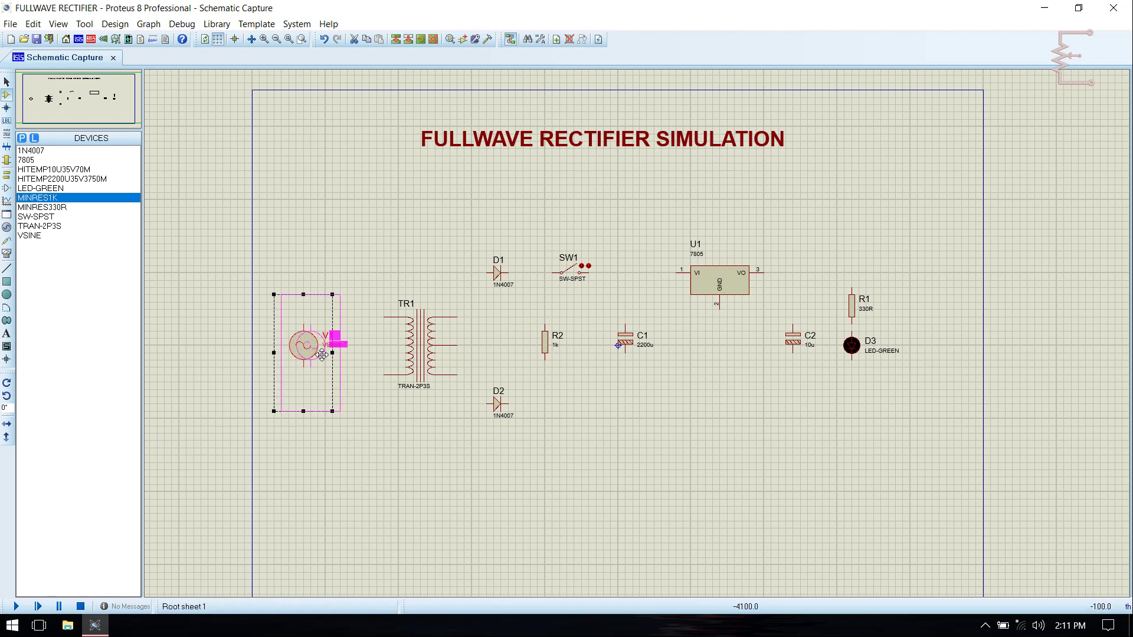
drag(324, 354, 337, 354)
click(409, 466)
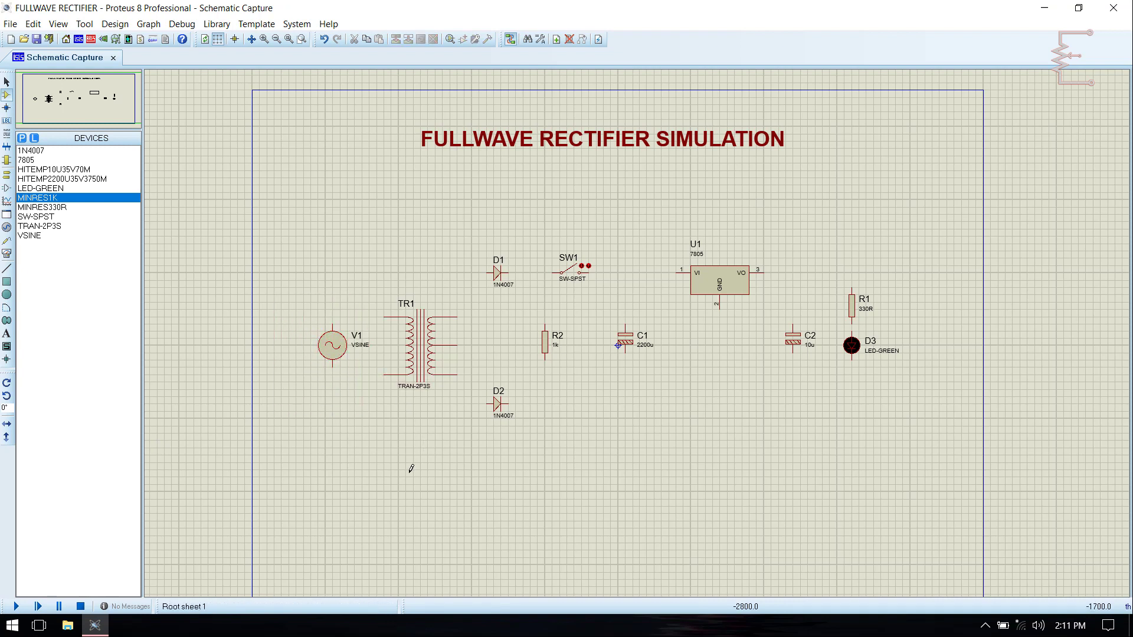
click(332, 322)
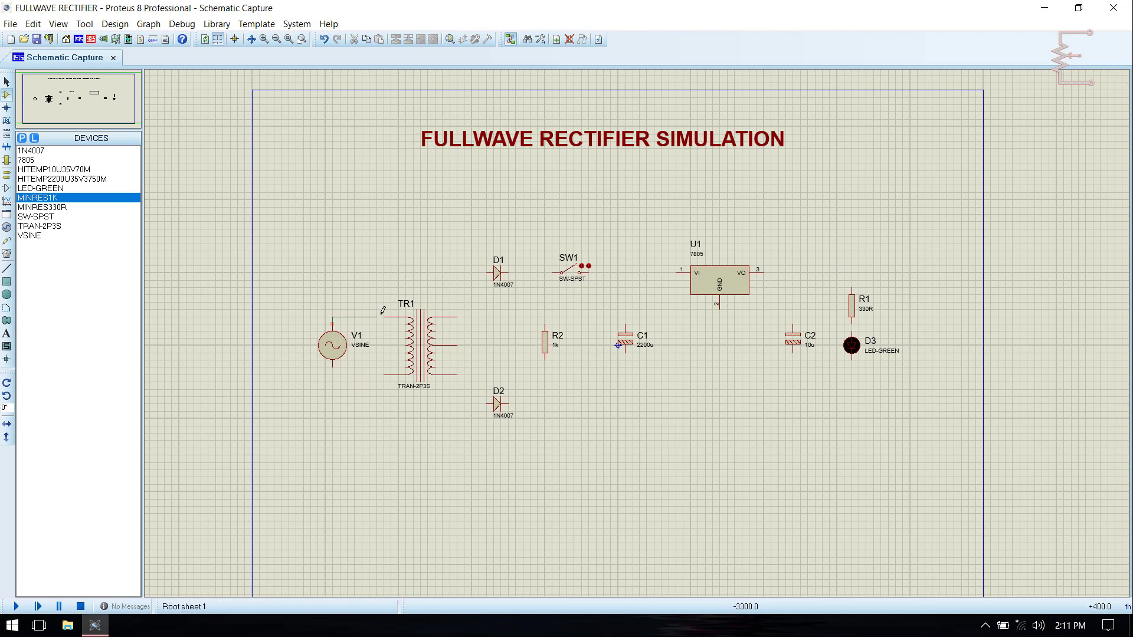
click(334, 363)
click(385, 374)
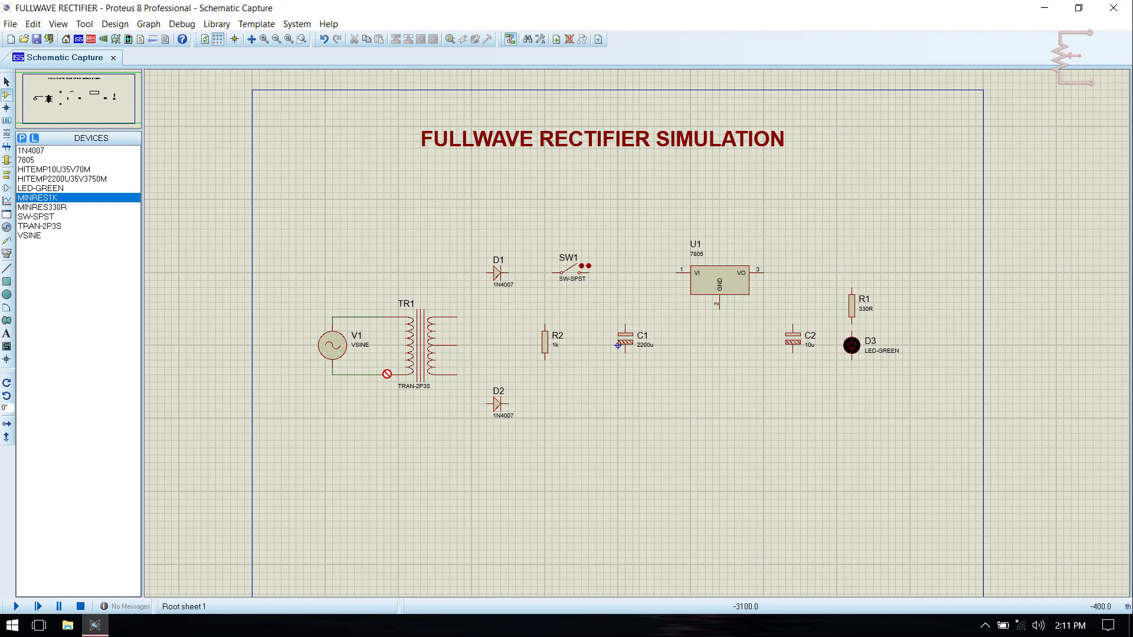
- Wire TR1's secondary to the D1 and D2 anodes, and both cathodes to switch SW1
click(456, 317)
click(485, 272)
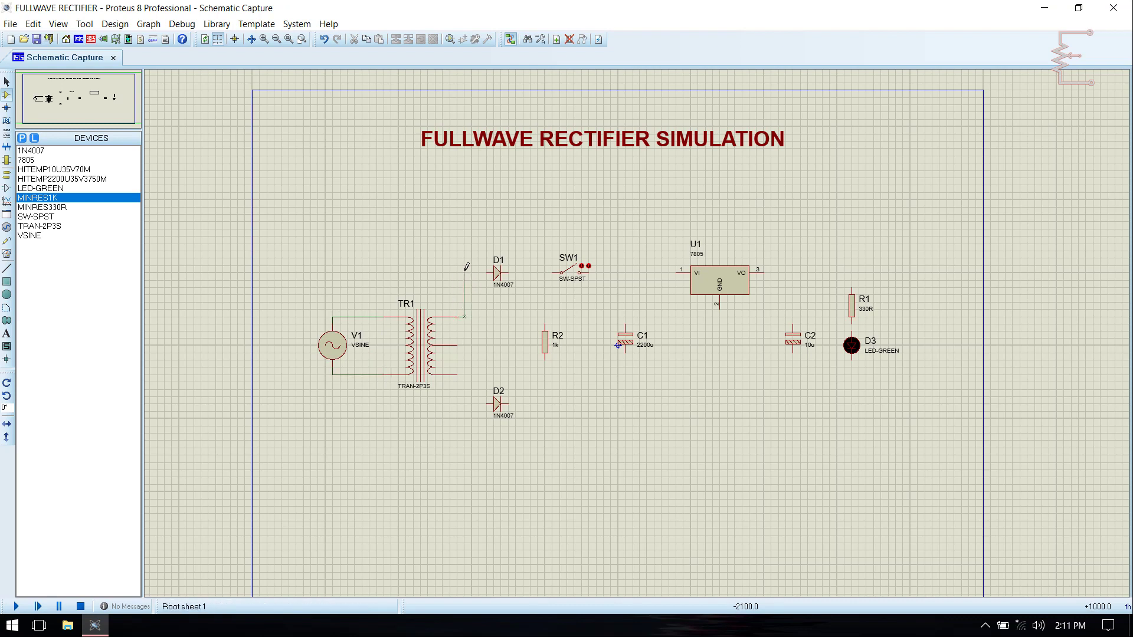
click(458, 374)
click(486, 404)
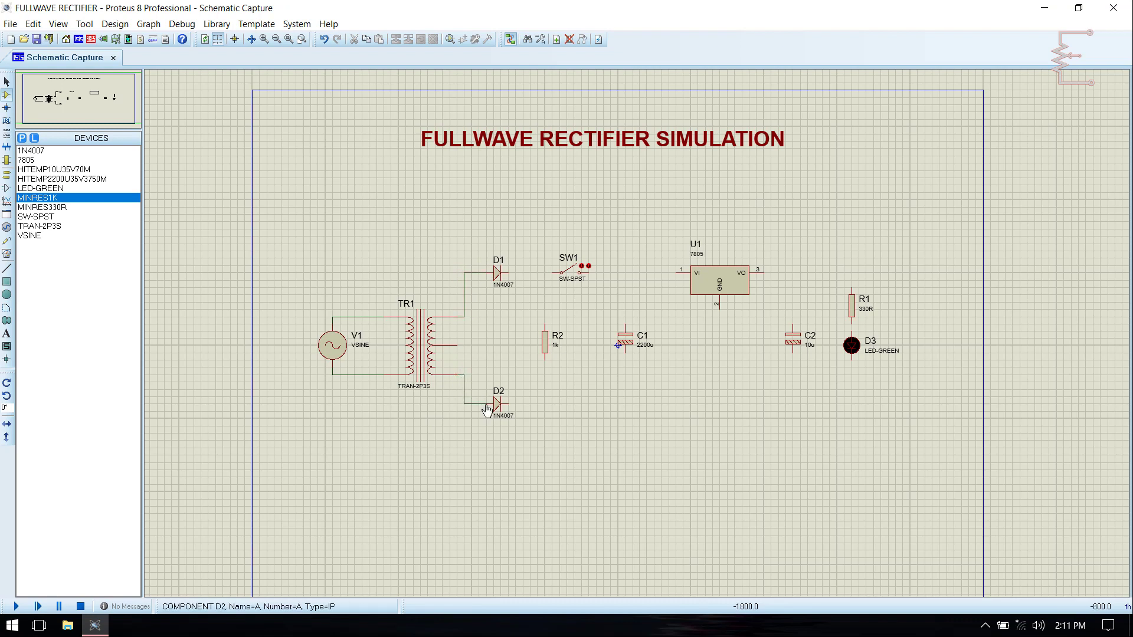
click(507, 273)
click(560, 272)
click(511, 403)
click(531, 272)
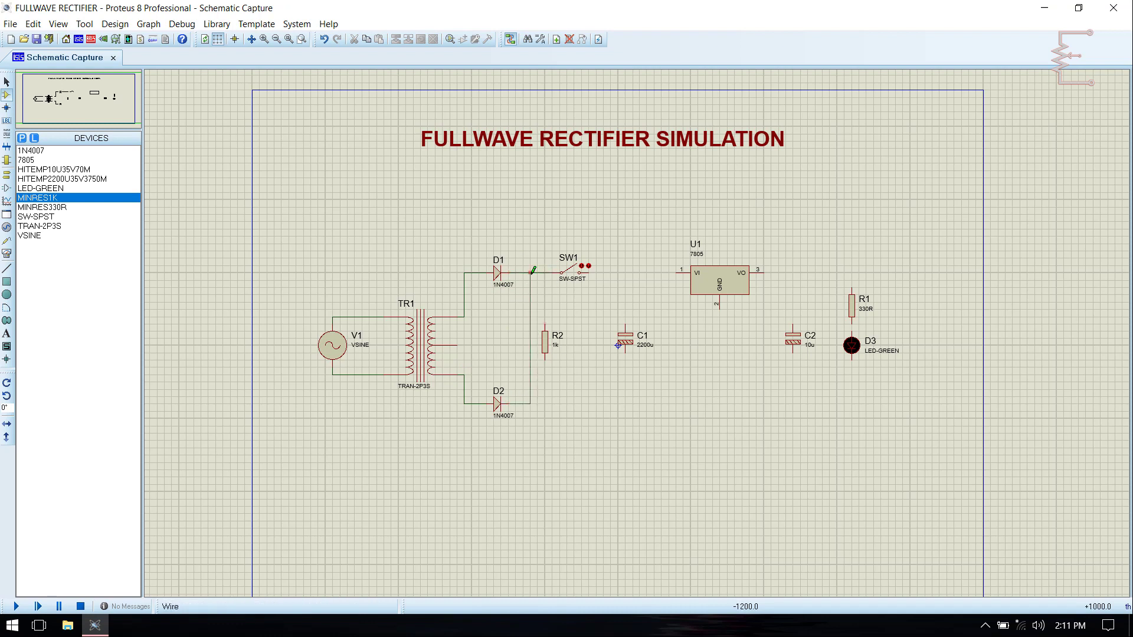
- Run the centre-tap return line to C1, U1's GND pin, C2 and D3's cathode
click(459, 343)
click(546, 398)
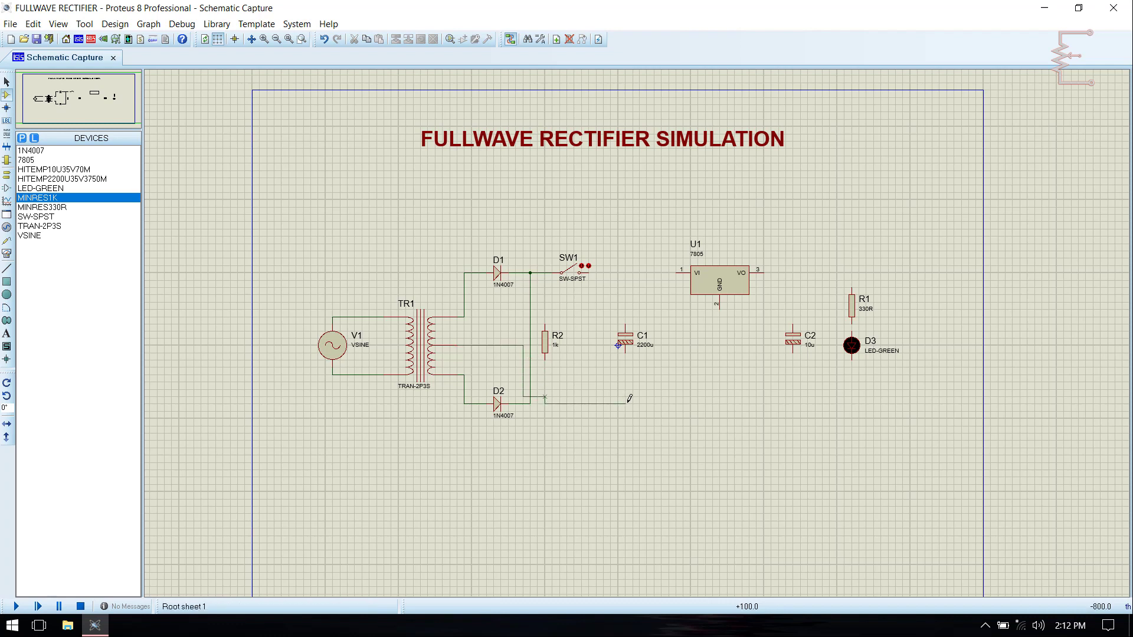
click(625, 353)
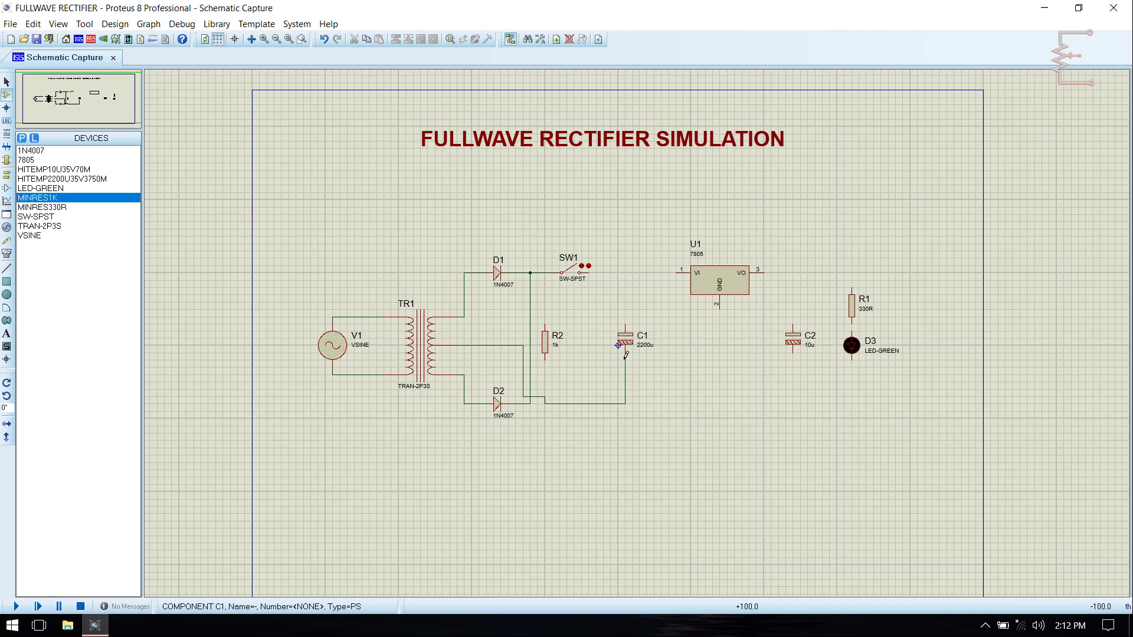
click(626, 403)
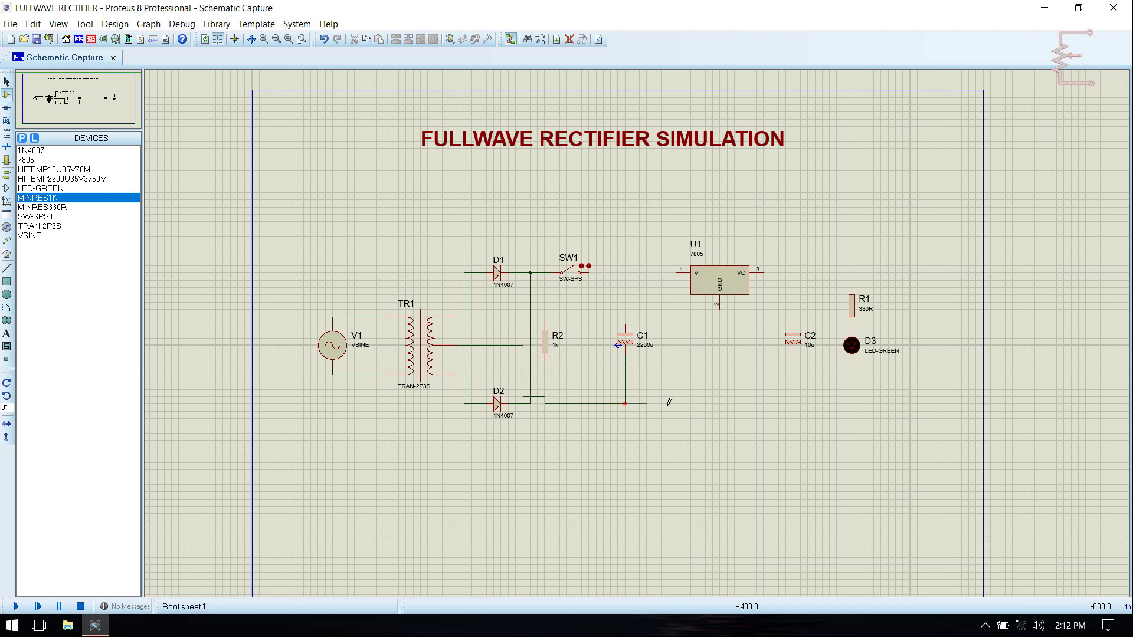
click(720, 306)
click(730, 401)
click(792, 356)
click(794, 404)
click(852, 355)
- Wire U1's output to R1 and C2, and U1's input to switch SW1
click(764, 272)
click(851, 288)
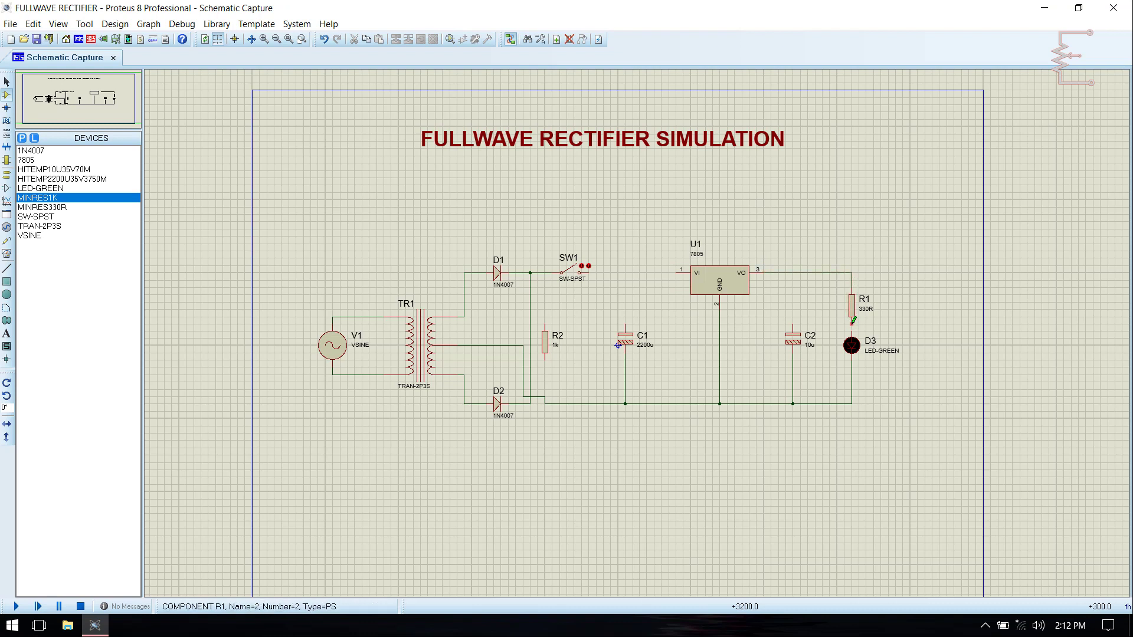
click(792, 323)
click(793, 273)
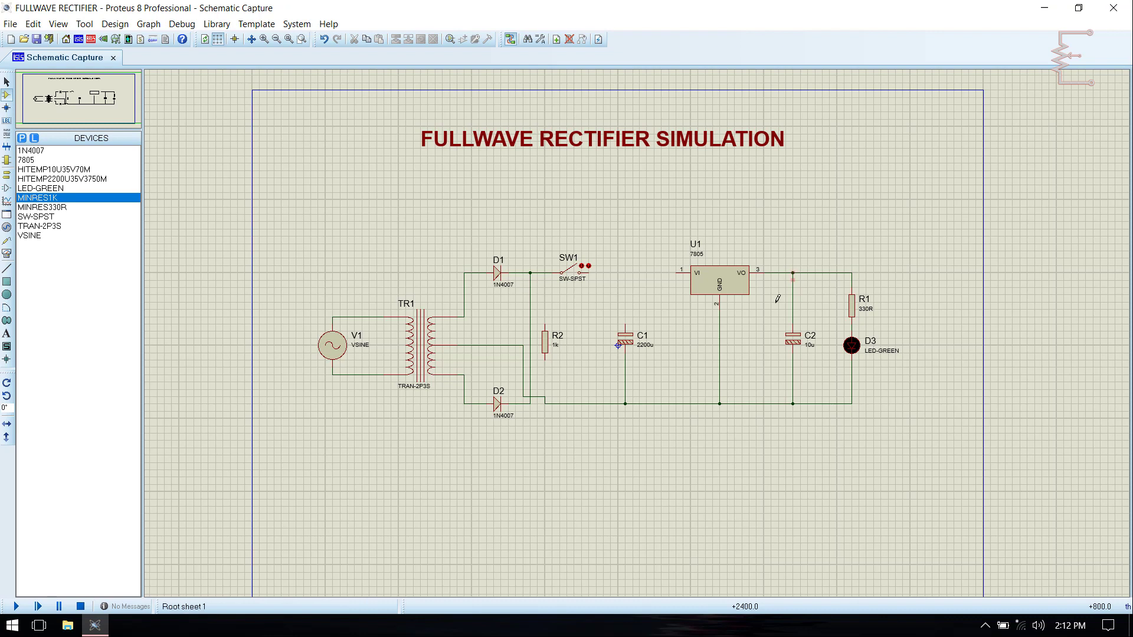
click(670, 270)
click(593, 268)
- Connect C1's top to the SW1–U1 line and R2 between the D1–SW1 line and return
click(625, 272)
click(625, 325)
click(548, 321)
click(544, 272)
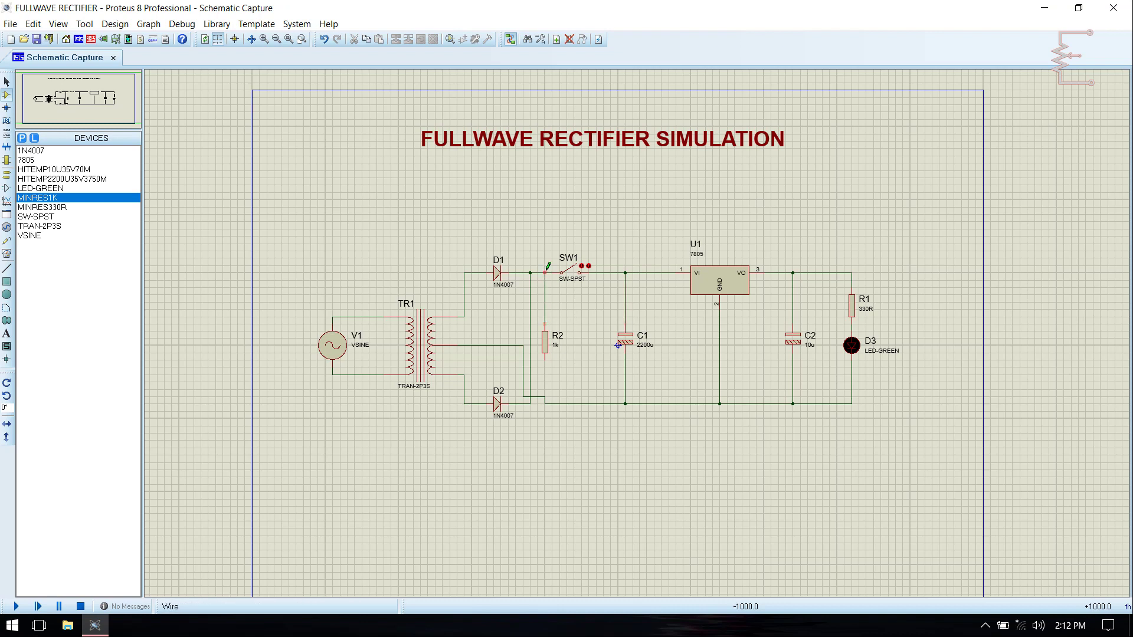
click(545, 358)
click(545, 397)
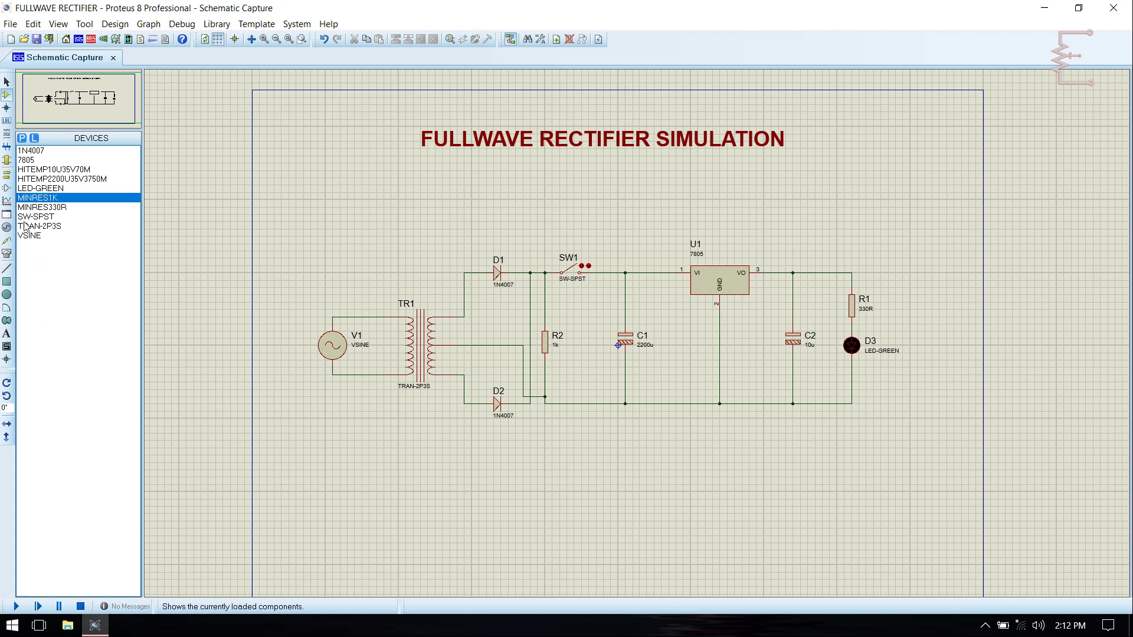
- Place a GROUND terminal below the circuit's common return line
click(7, 181)
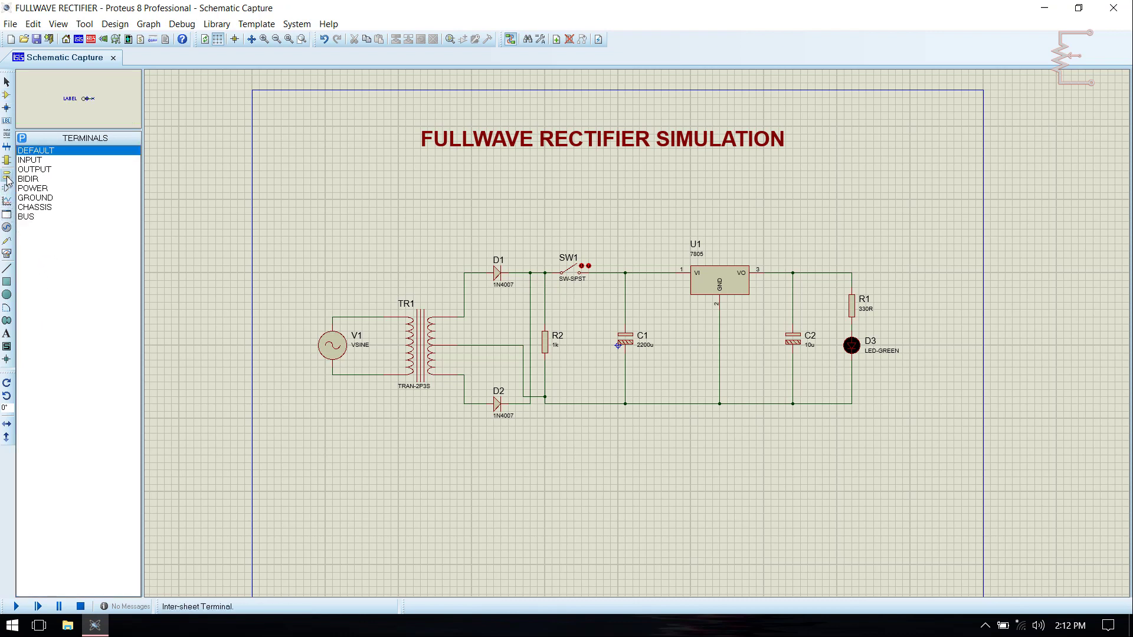
click(47, 198)
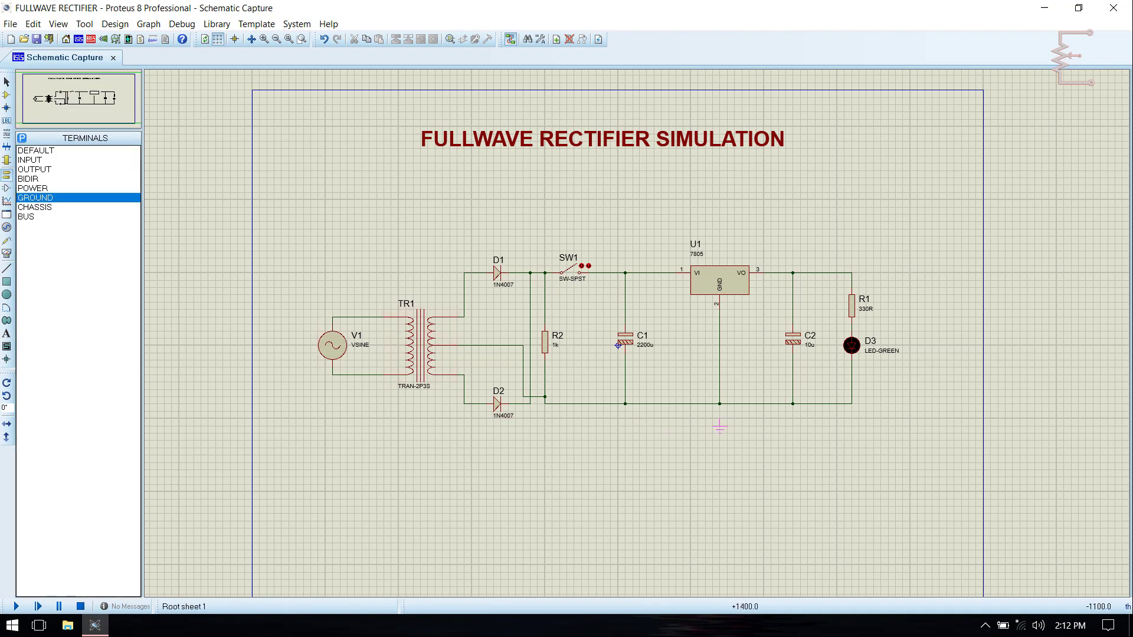
click(719, 425)
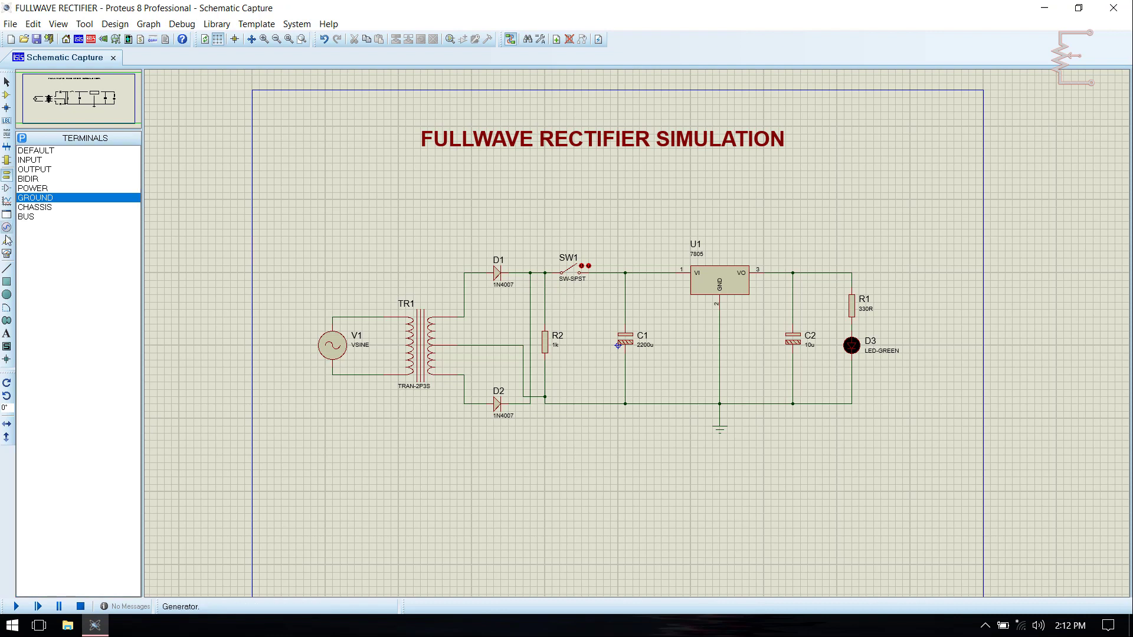
click(6, 254)
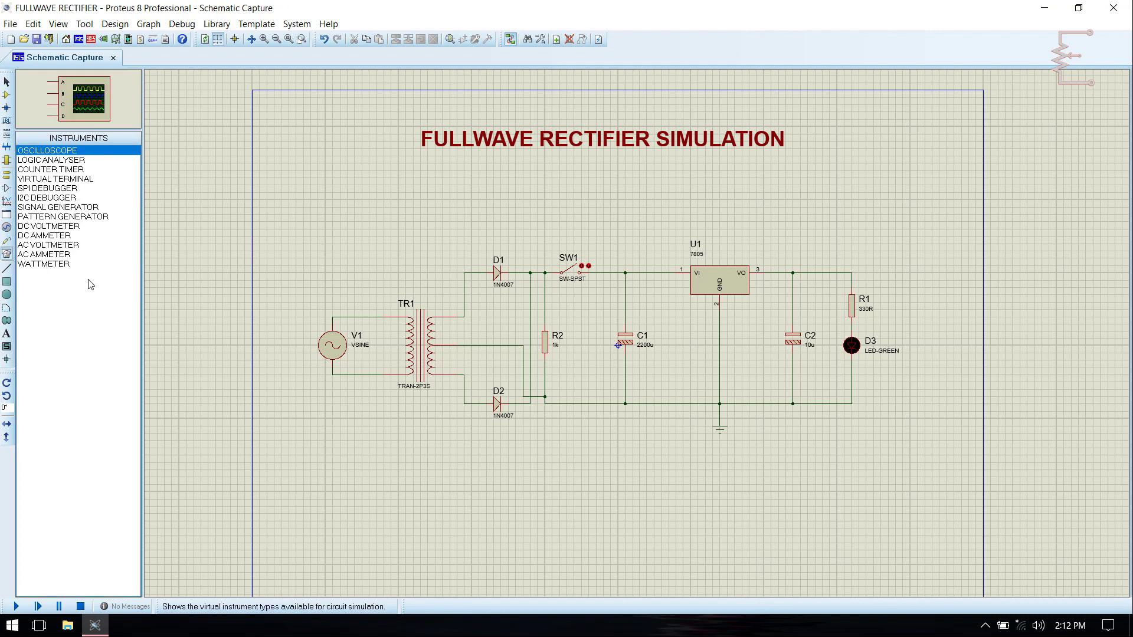
- Place an AC voltmeter left of V1 and a DC voltmeter right of D3
click(52, 245)
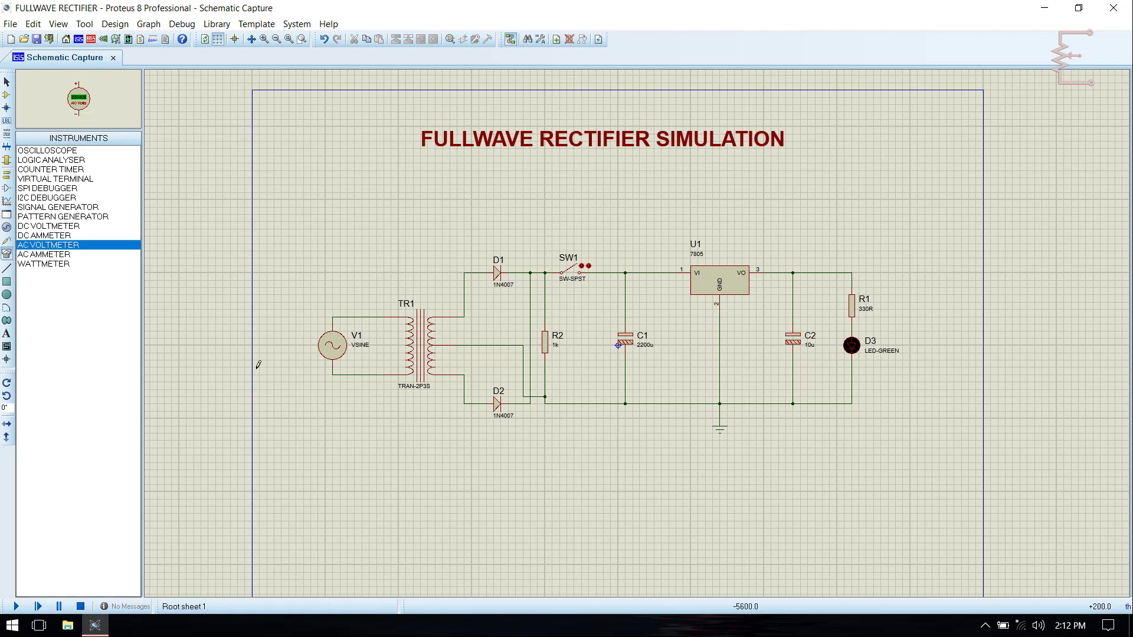
click(282, 340)
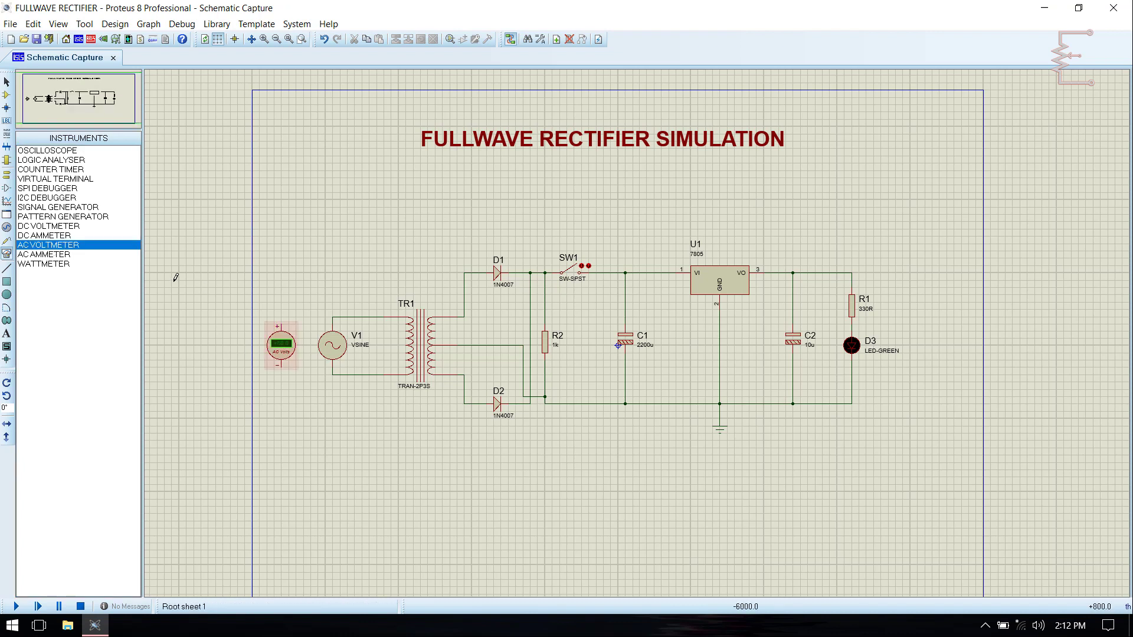
click(59, 226)
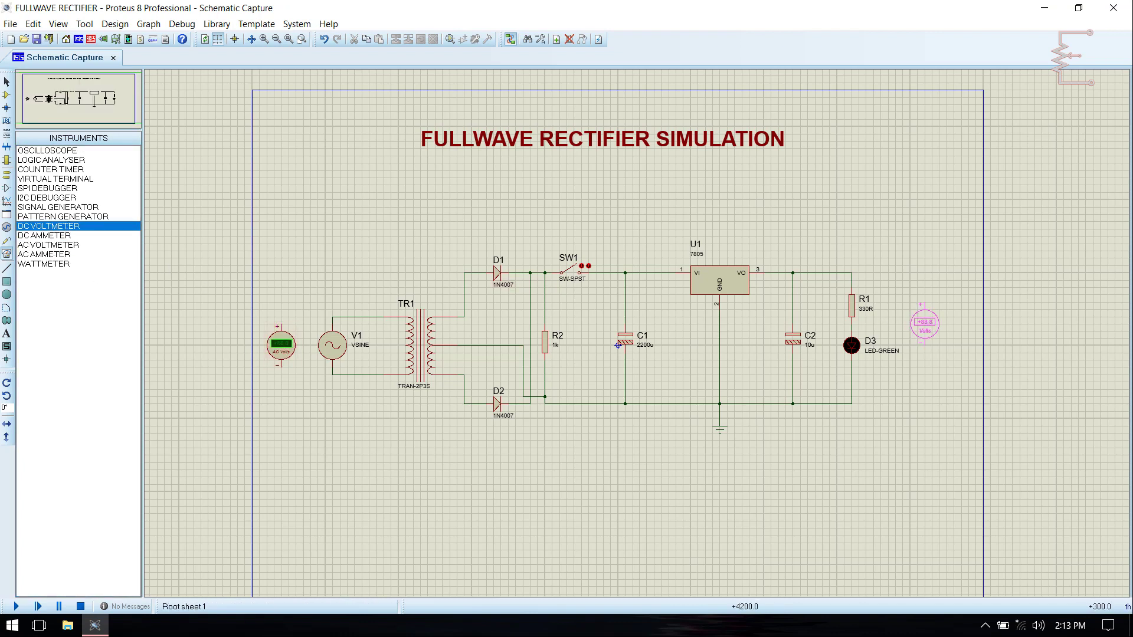
click(925, 338)
- Wire the DC voltmeter across the regulated output and the AC voltmeter across V1
click(925, 317)
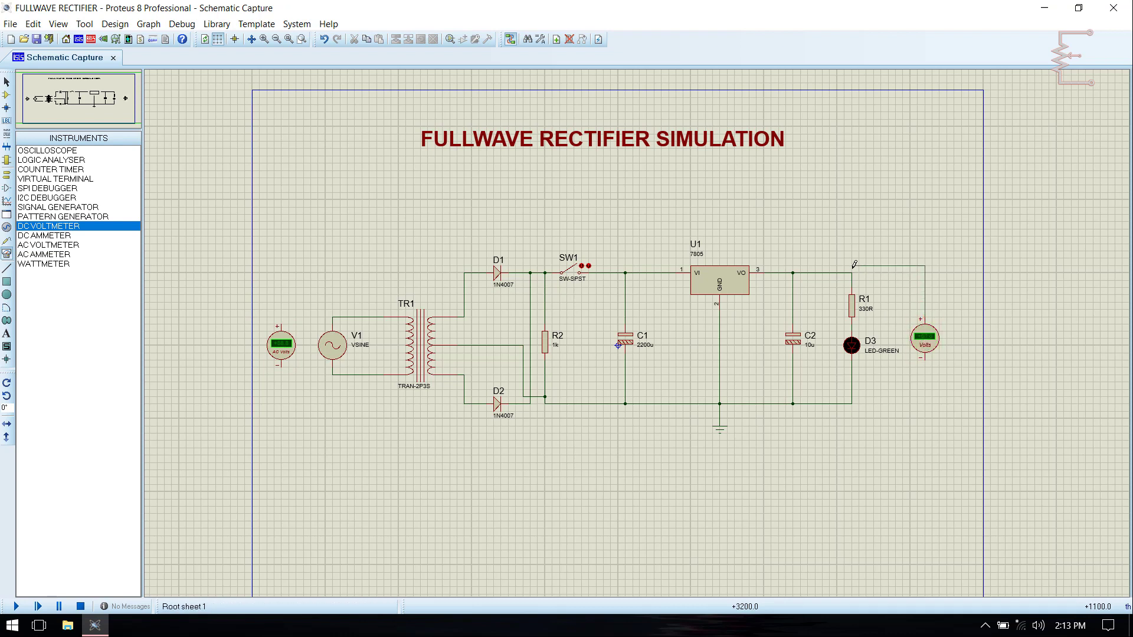
click(852, 269)
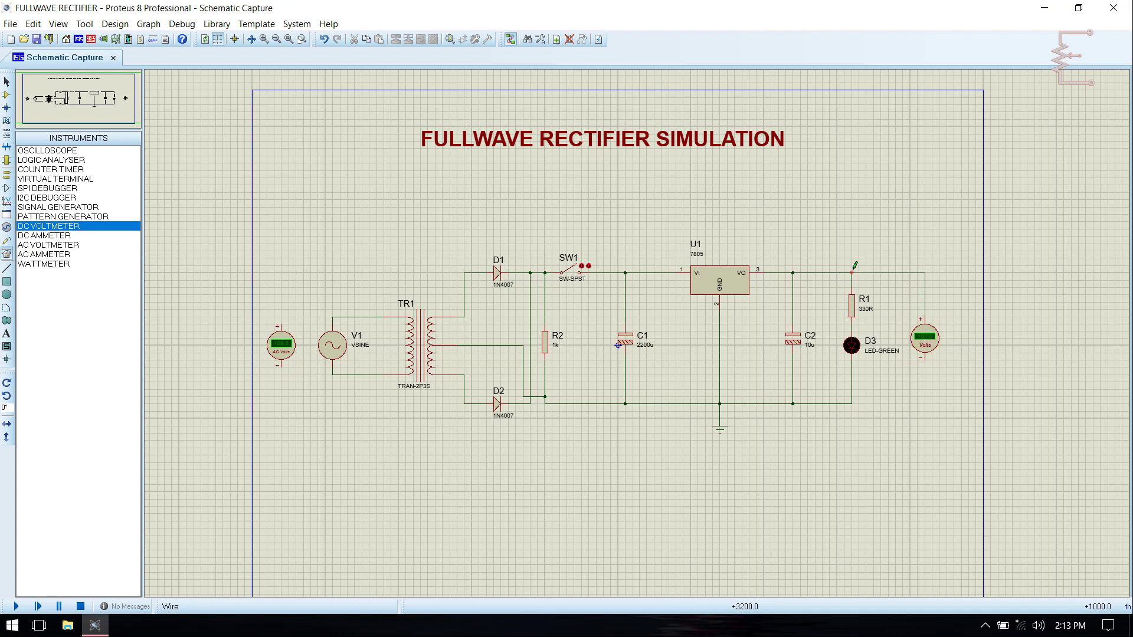
click(924, 357)
click(852, 404)
click(281, 324)
click(333, 317)
click(282, 365)
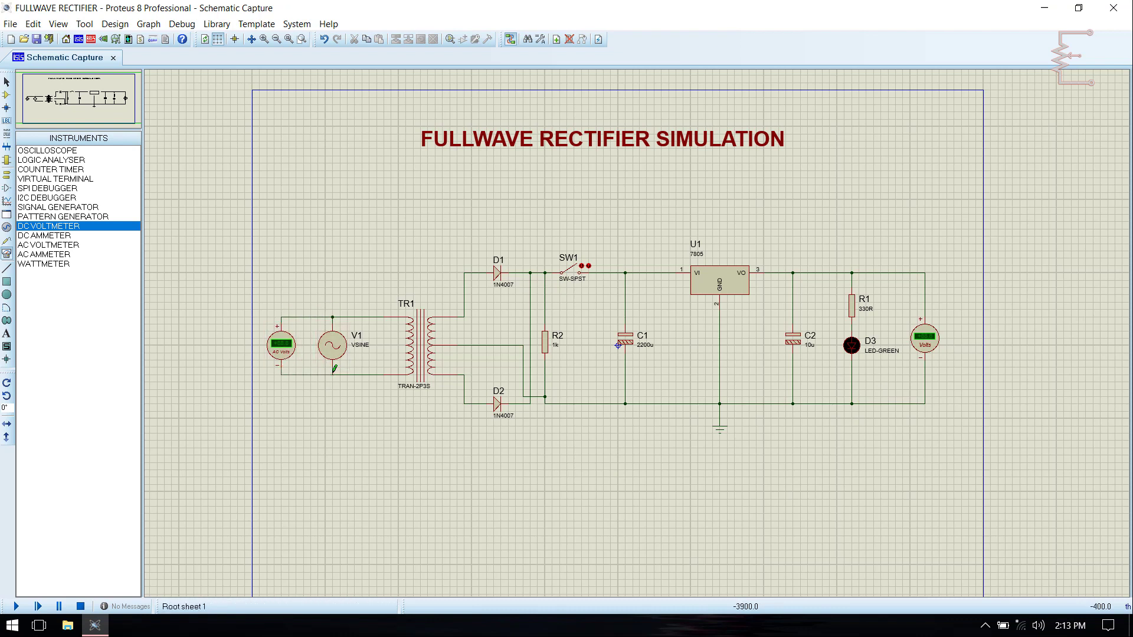
click(332, 375)
- Place an oscilloscope below the circuit
click(88, 151)
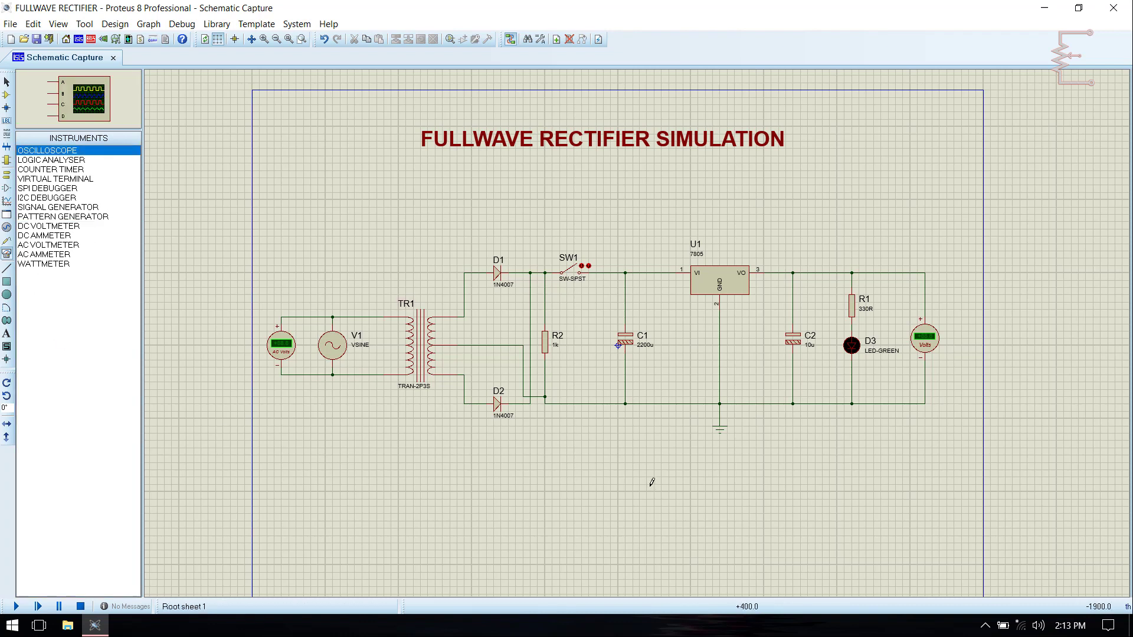
click(726, 494)
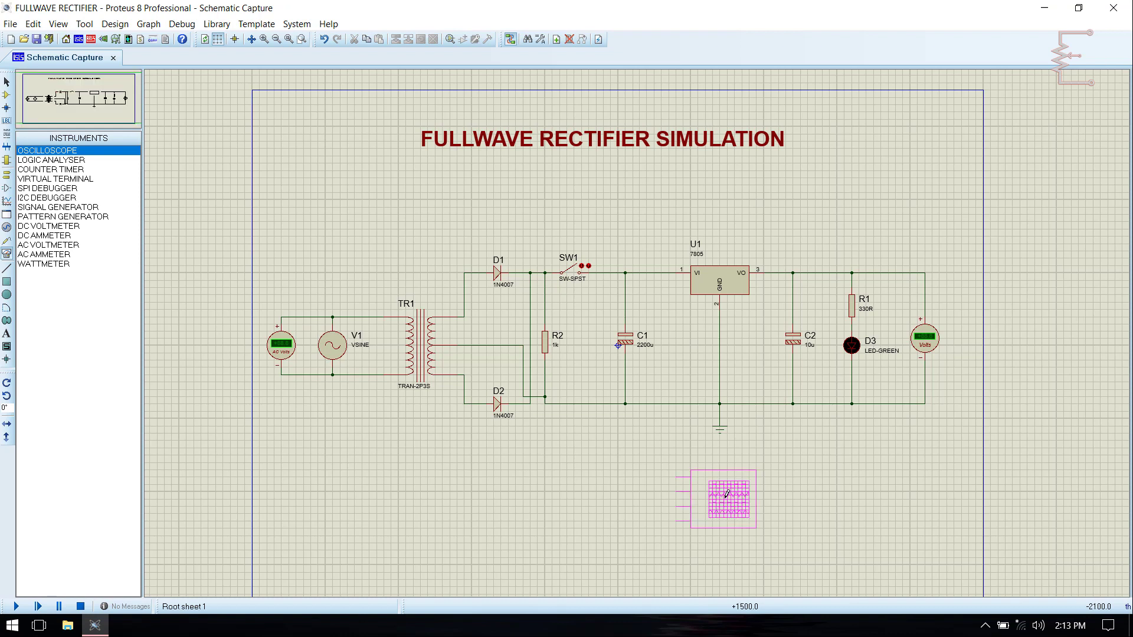
click(731, 499)
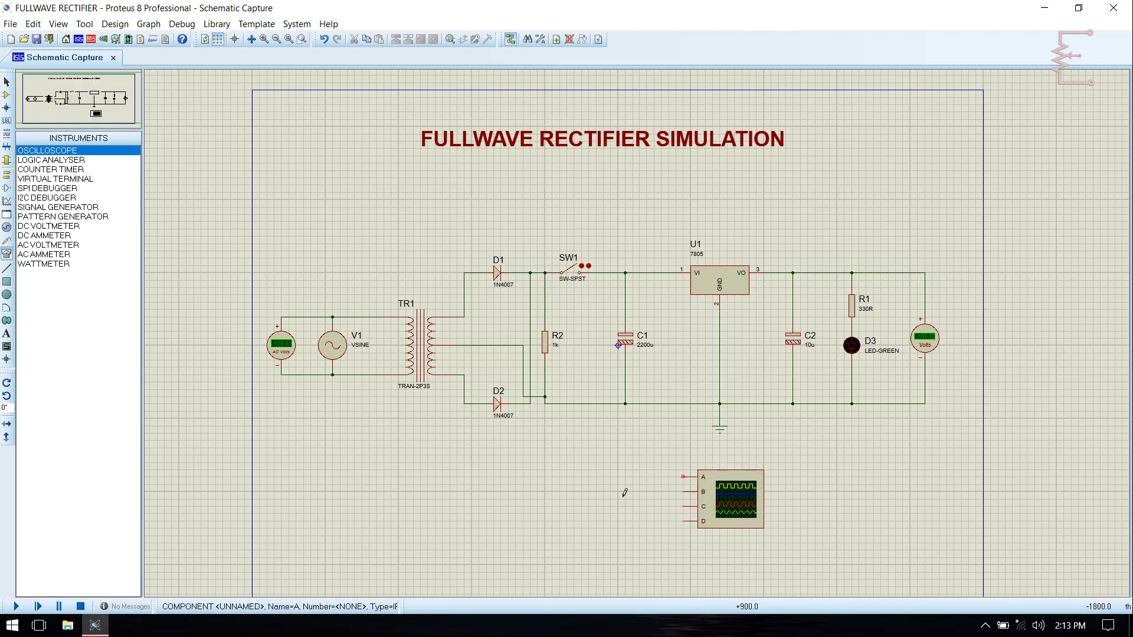
- Probe the D1 anode wire with scope channel A and the D1/R2 junction with channel B
click(683, 477)
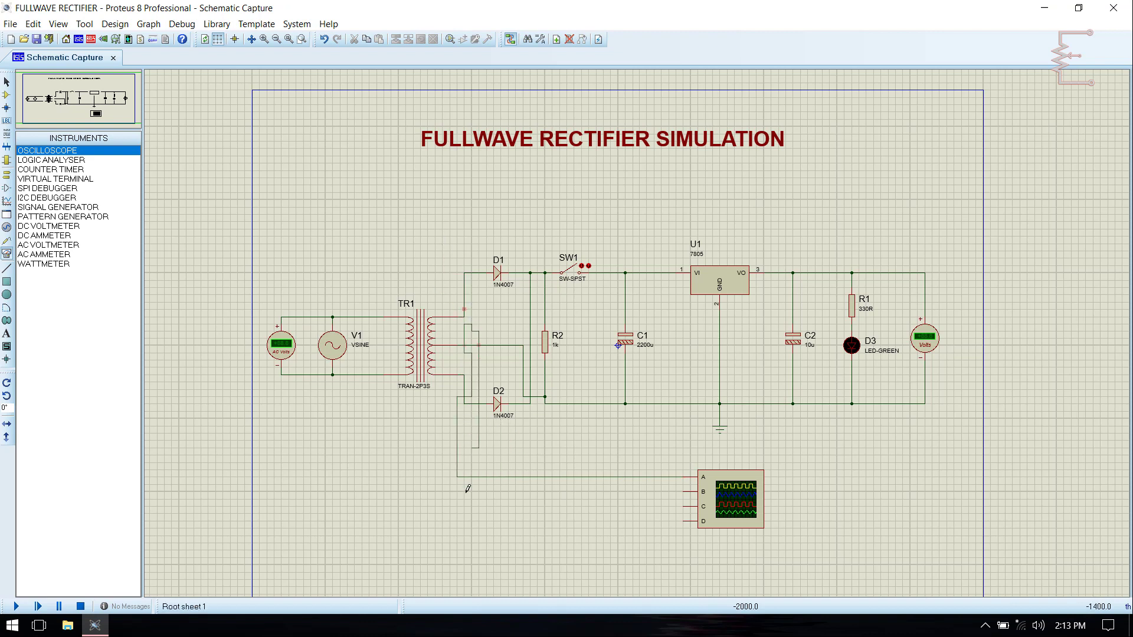
click(464, 280)
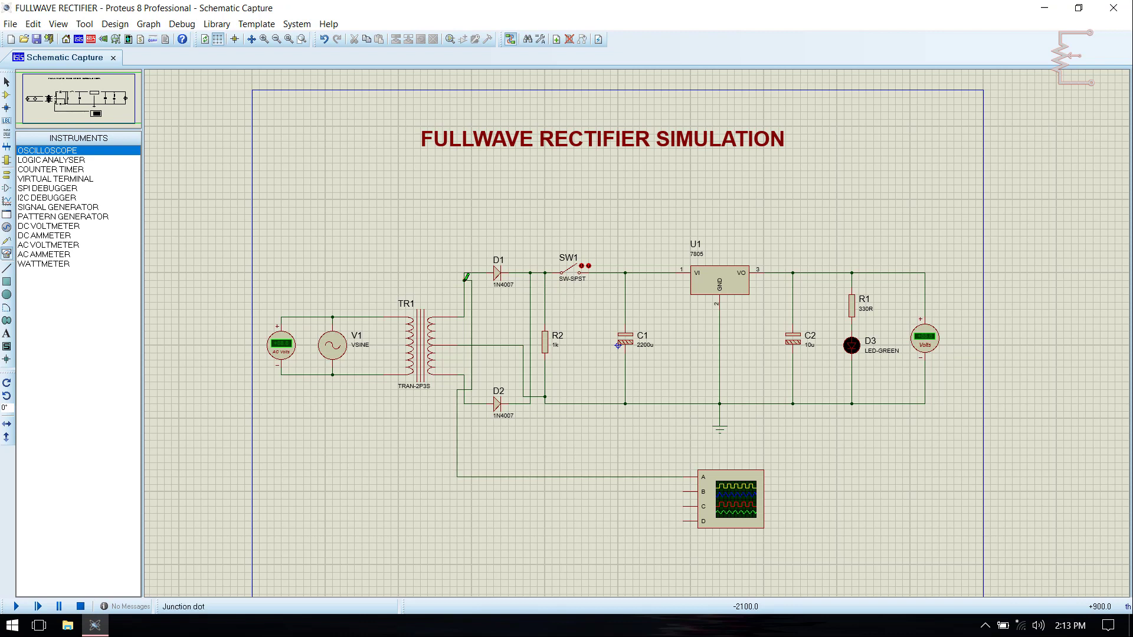
click(685, 491)
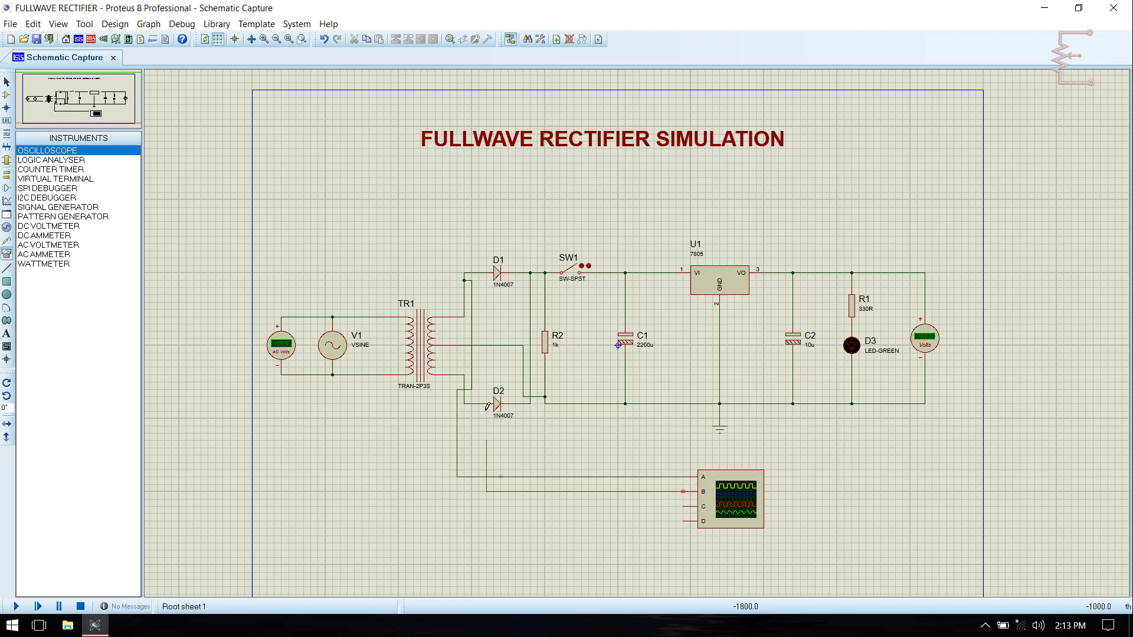
click(530, 271)
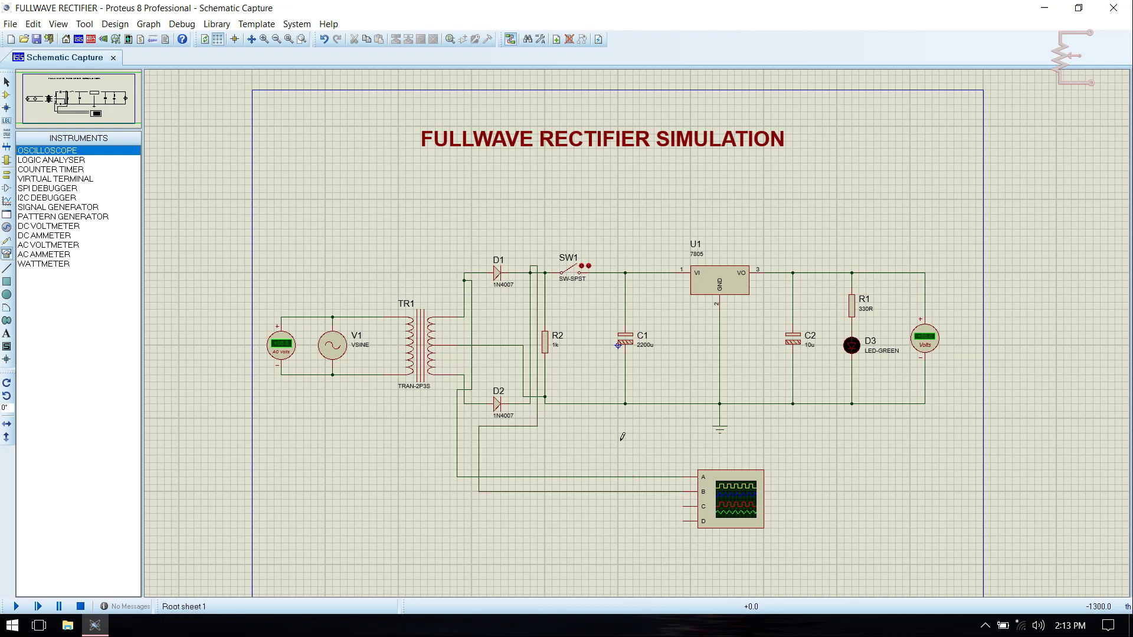
- Save the design, then set V1's amplitude to 325V and frequency to 50Hz
key(ctrl+s)
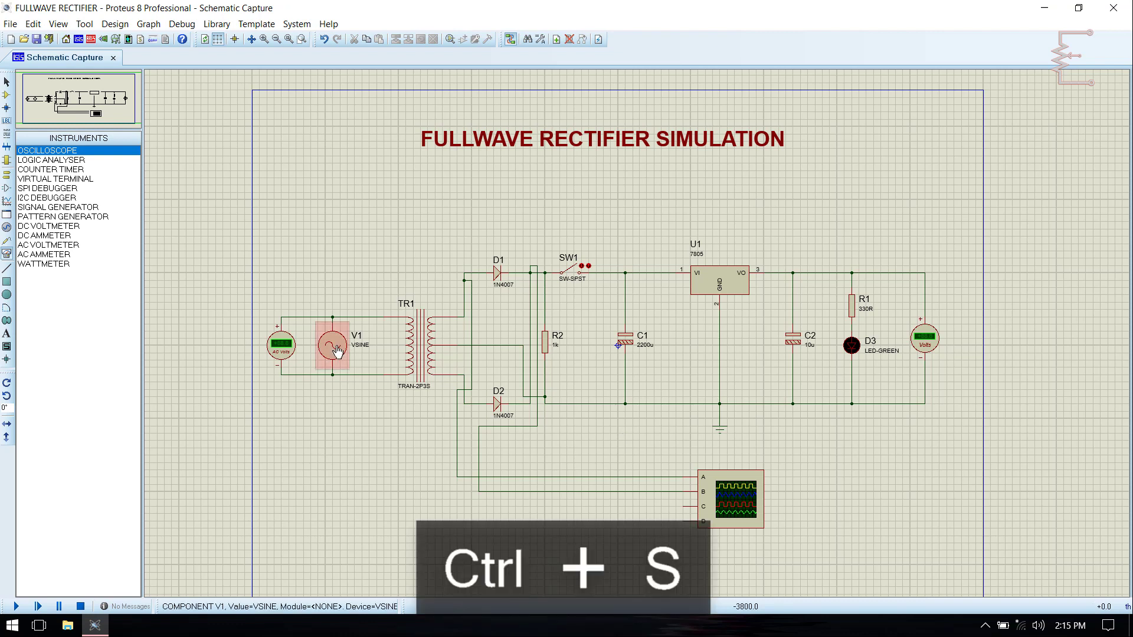
double_click(338, 352)
double_click(514, 264)
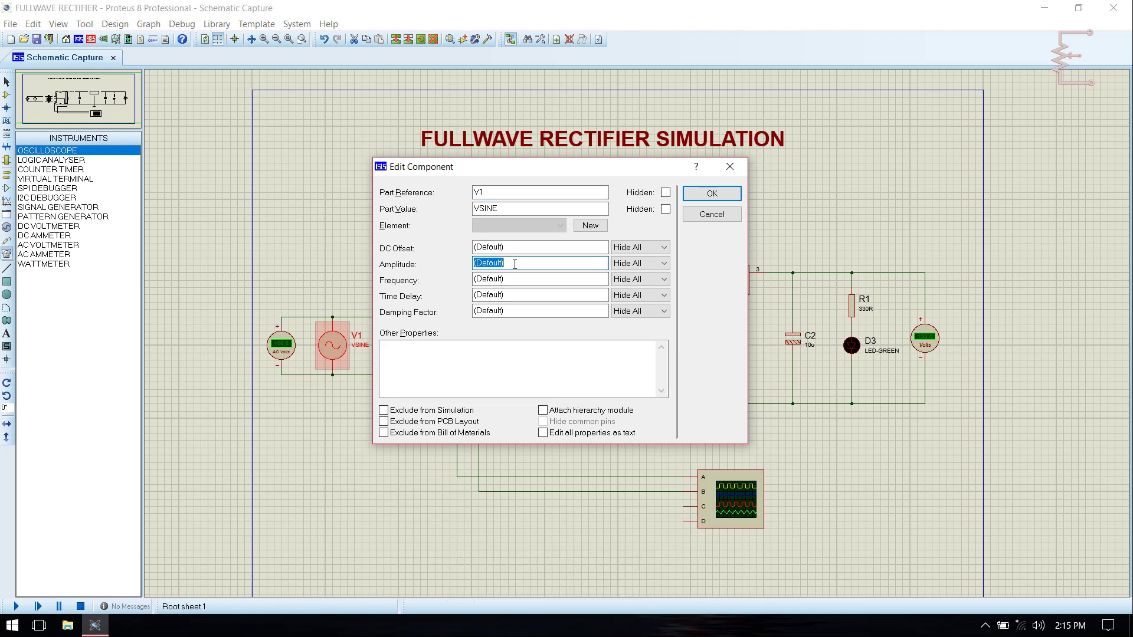
text(325V)
double_click(522, 280)
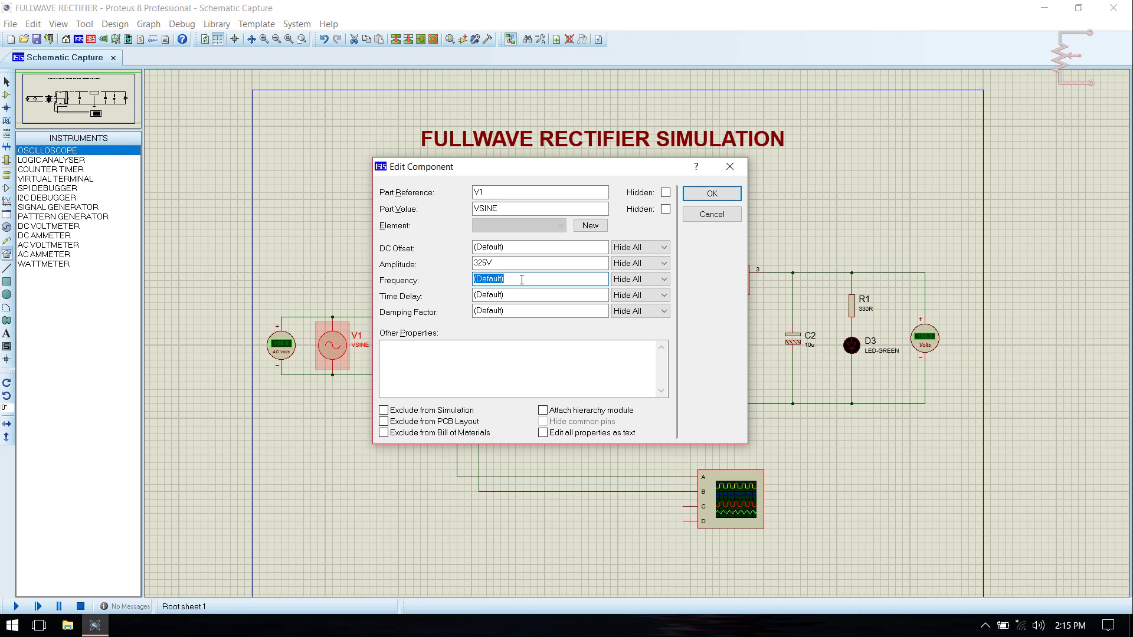
text(50HZ)
- Confirm V1, give TR1 336MH primary and 1MH secondary inductance, and save
click(712, 194)
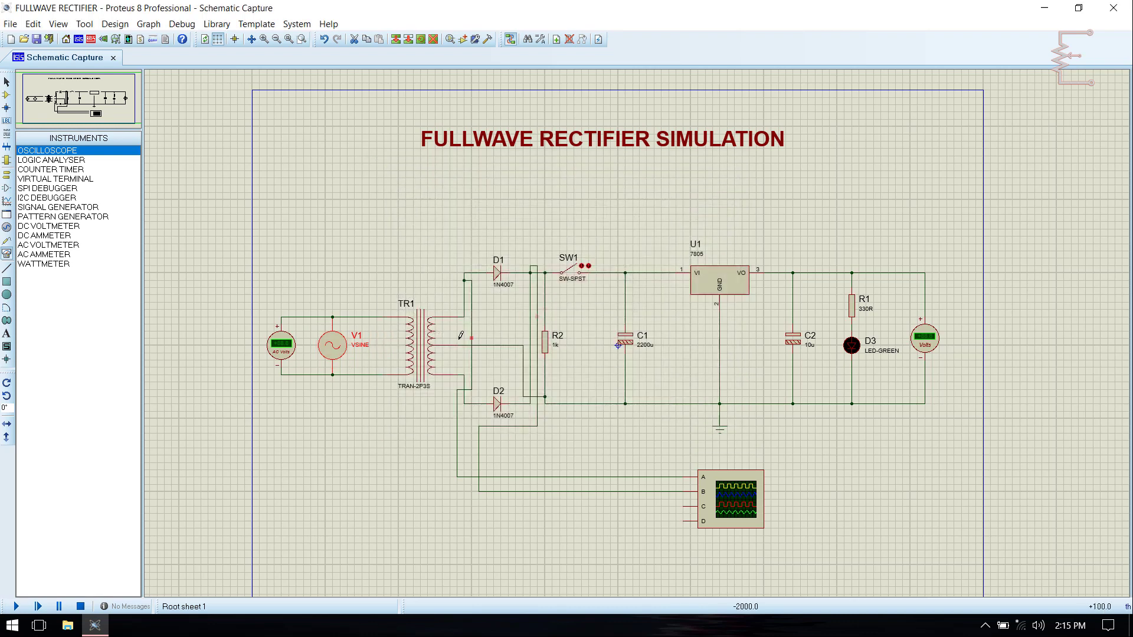
double_click(420, 345)
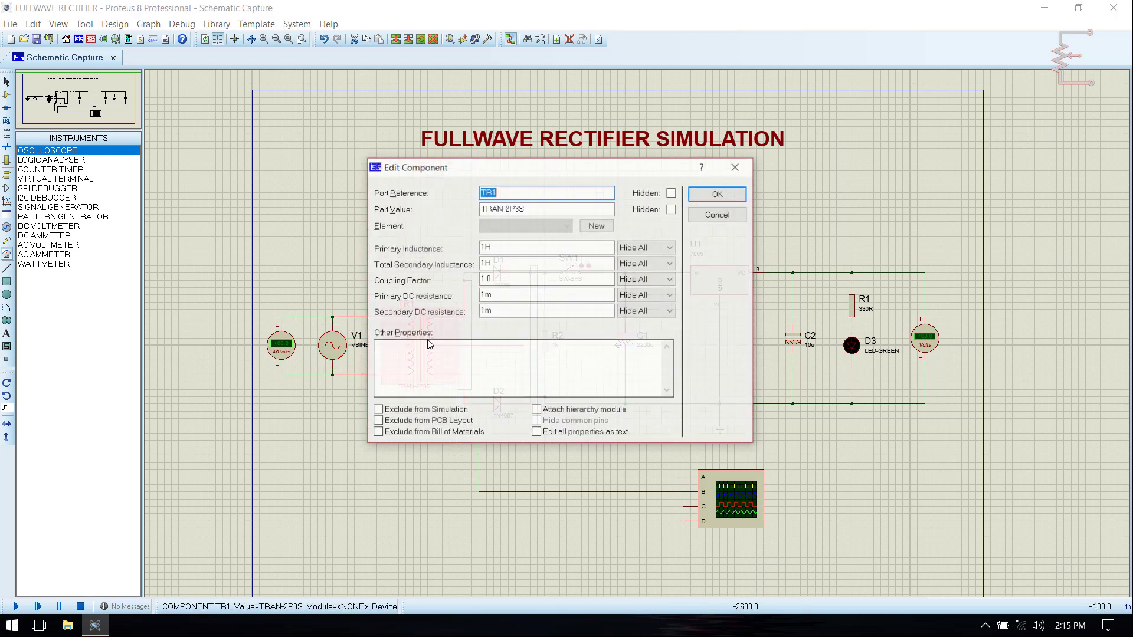
click(485, 249)
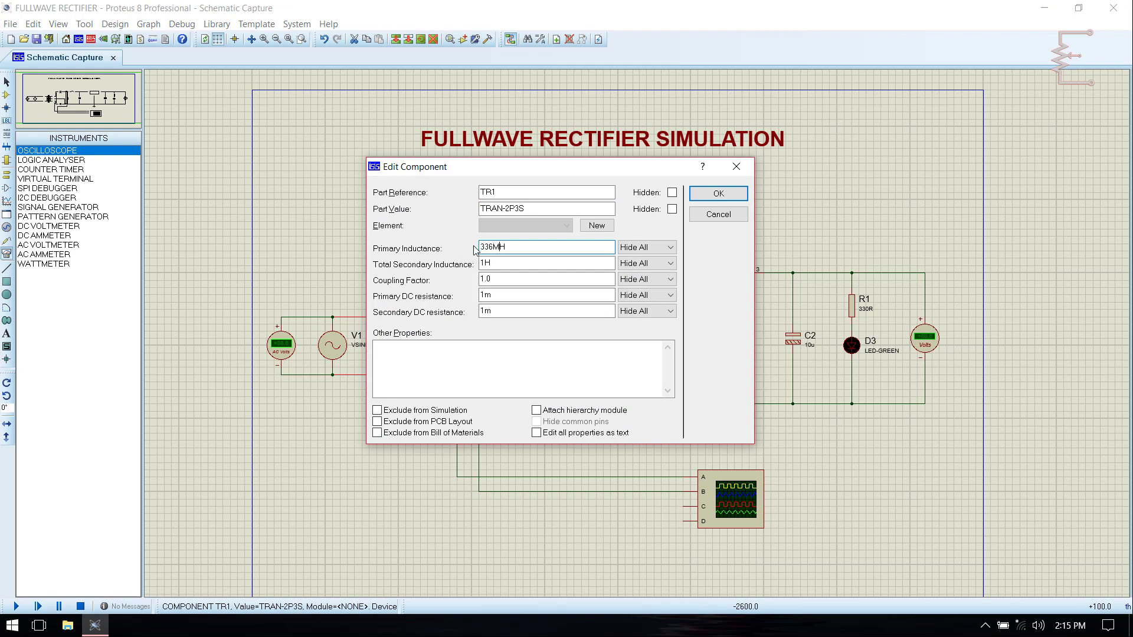
click(482, 263)
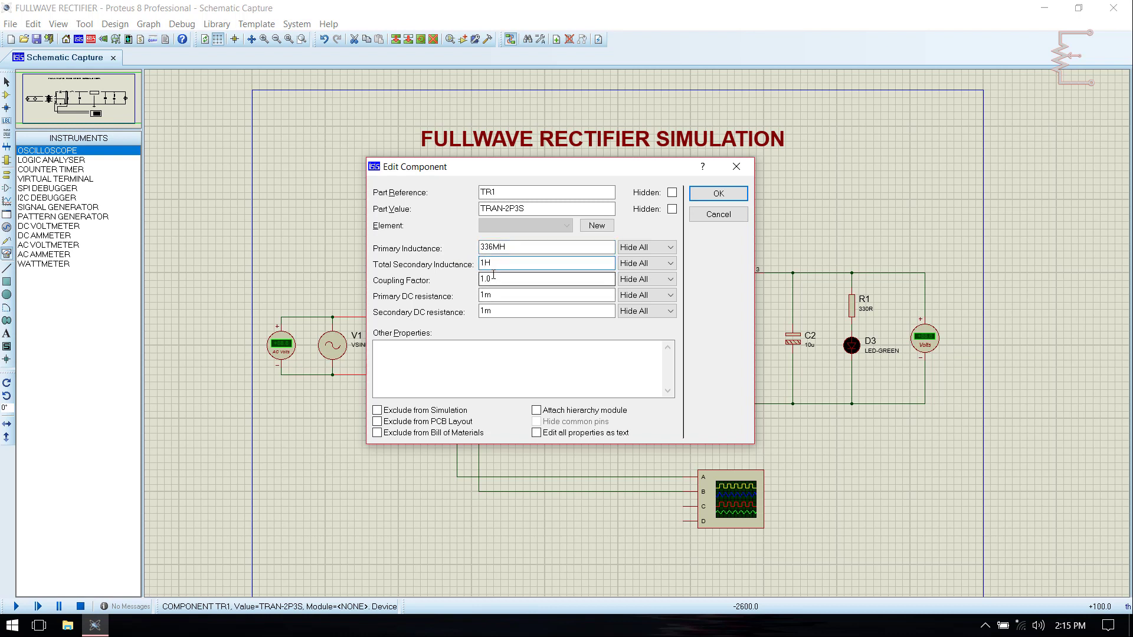
text(M)
click(714, 193)
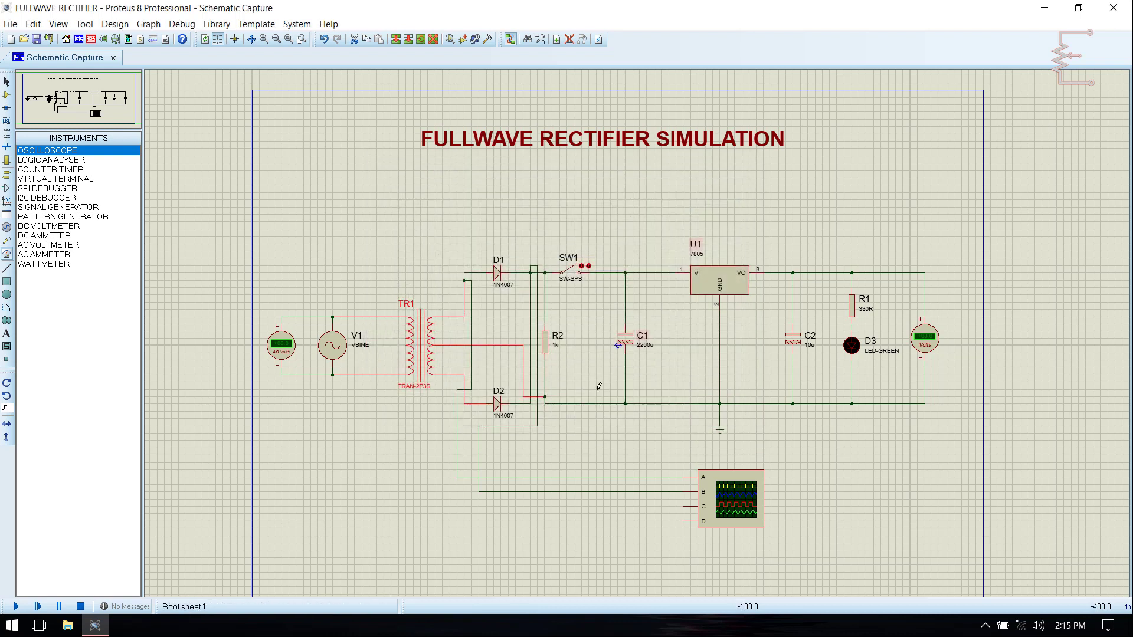
key(ctrl+s)
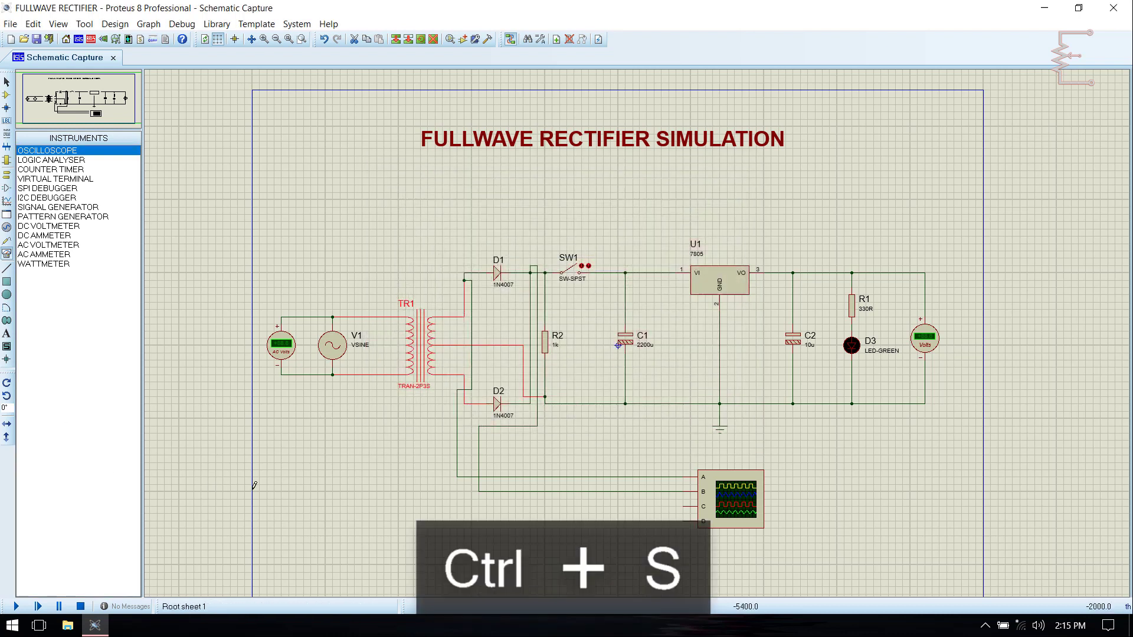
click(296, 471)
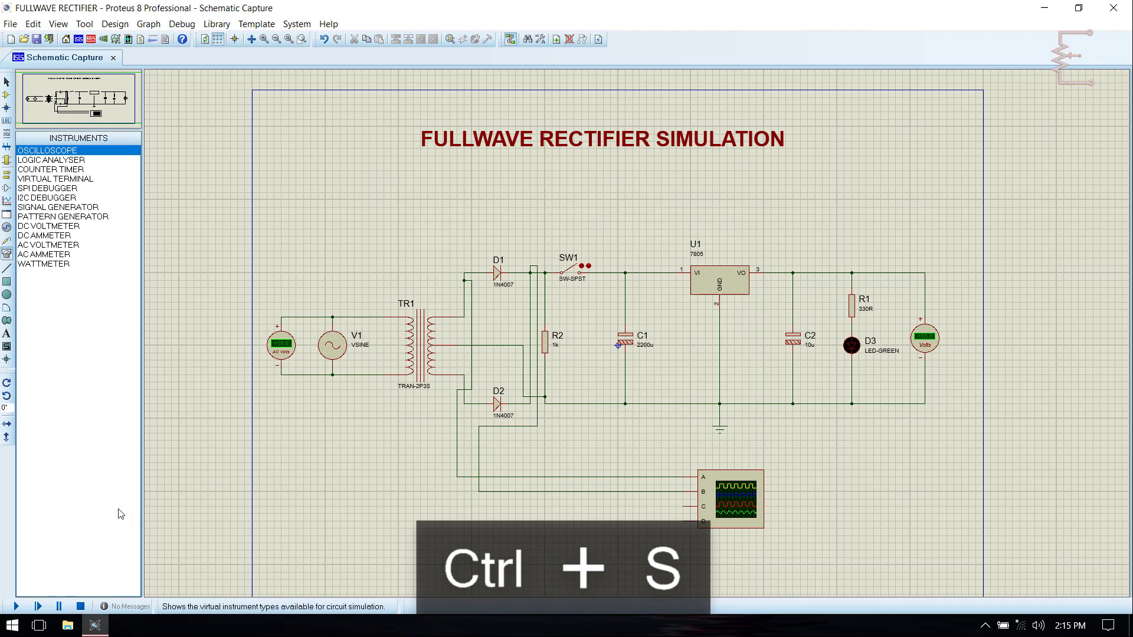
- Run the simulation, set the scope timebase to 2m, and toggle SW1 on and off
click(18, 606)
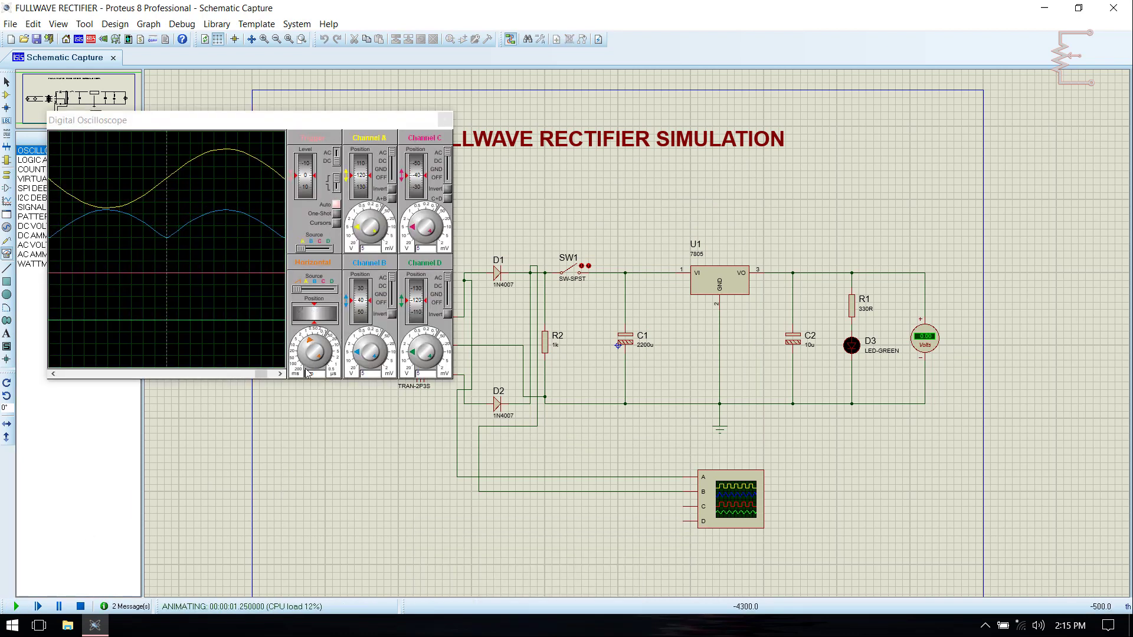
click(312, 344)
click(313, 344)
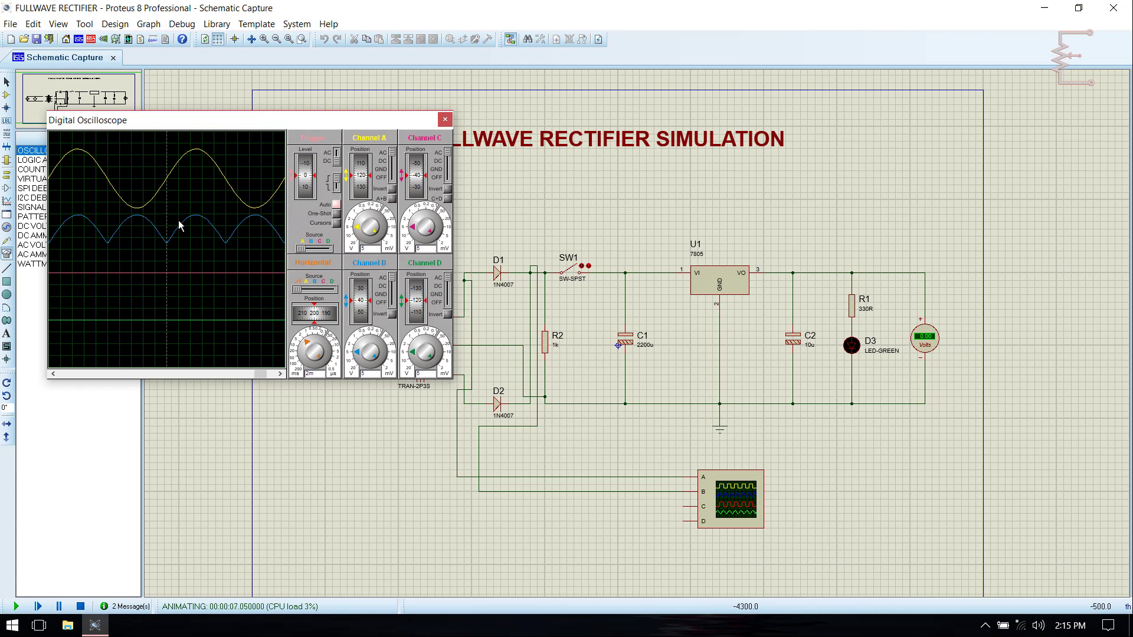
click(574, 271)
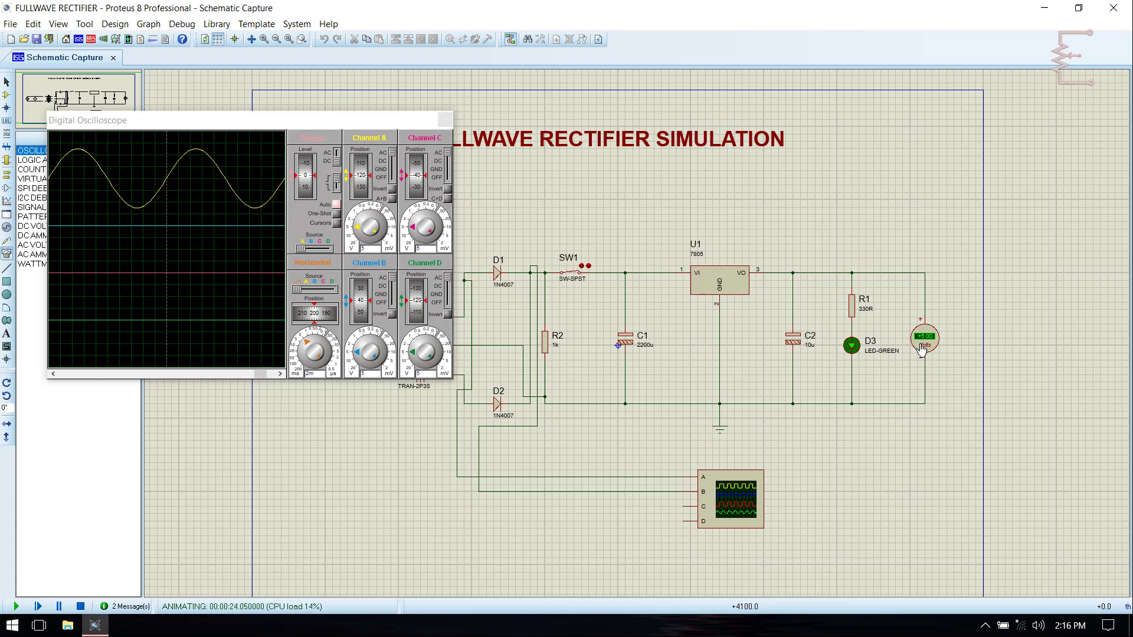
click(570, 273)
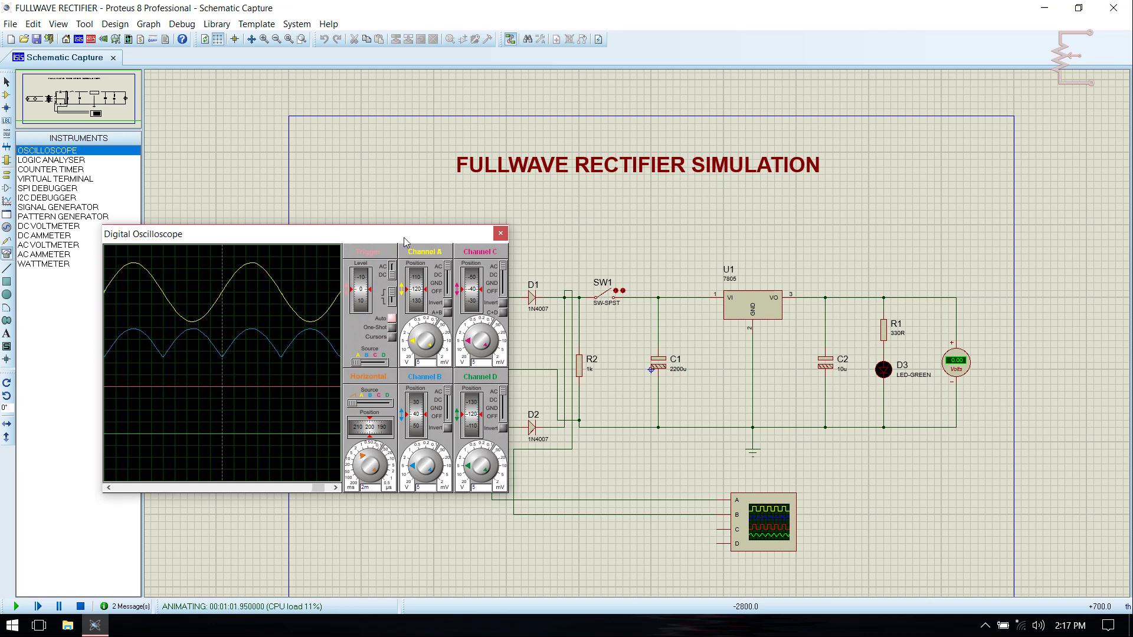
- Close the Digital Oscilloscope, reopen it from the Debug menu, and move it lower
click(501, 235)
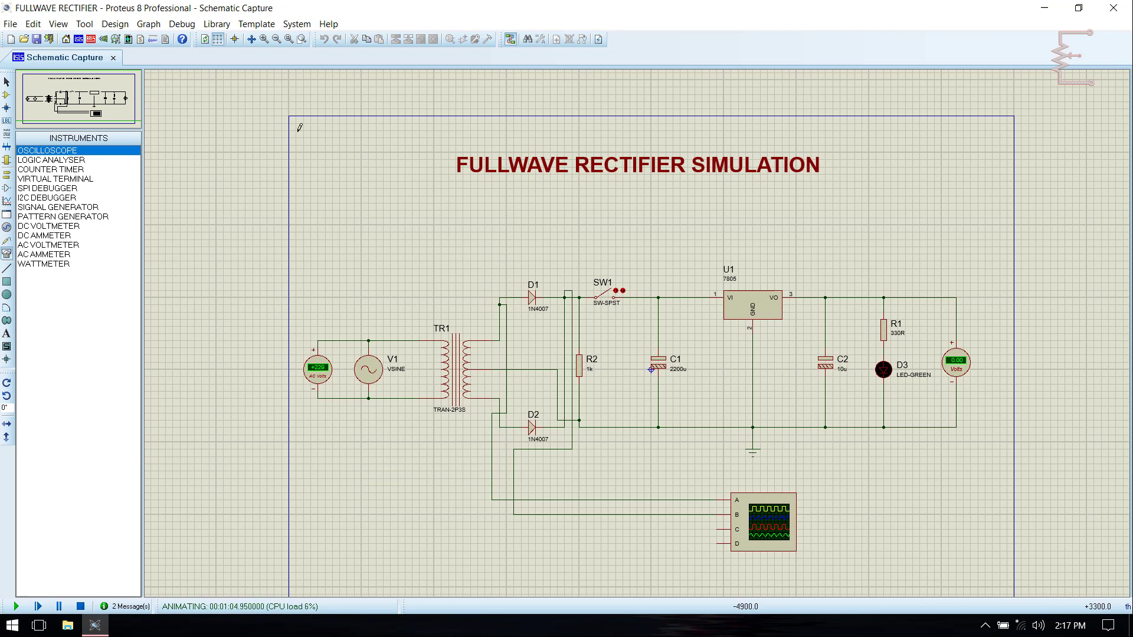
click(182, 24)
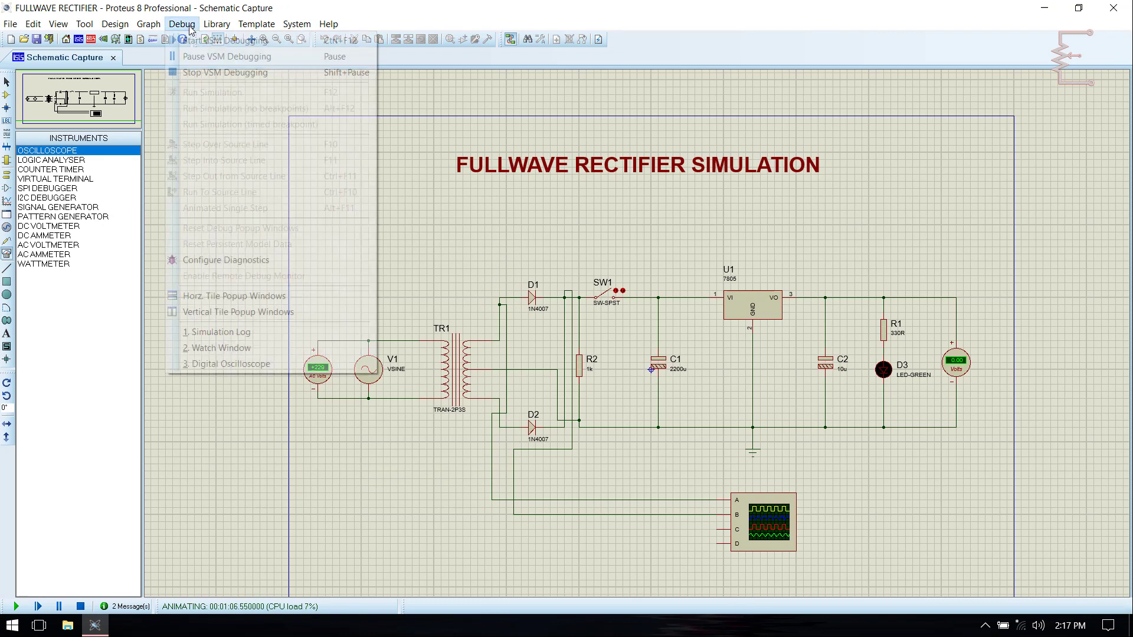
click(227, 364)
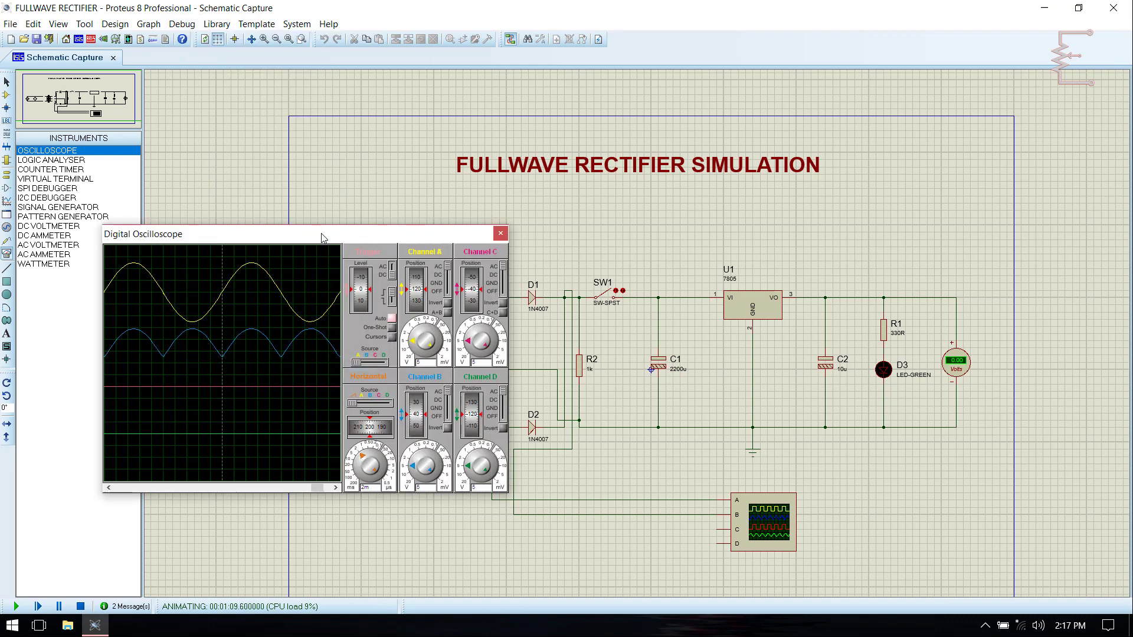
drag(322, 238, 298, 296)
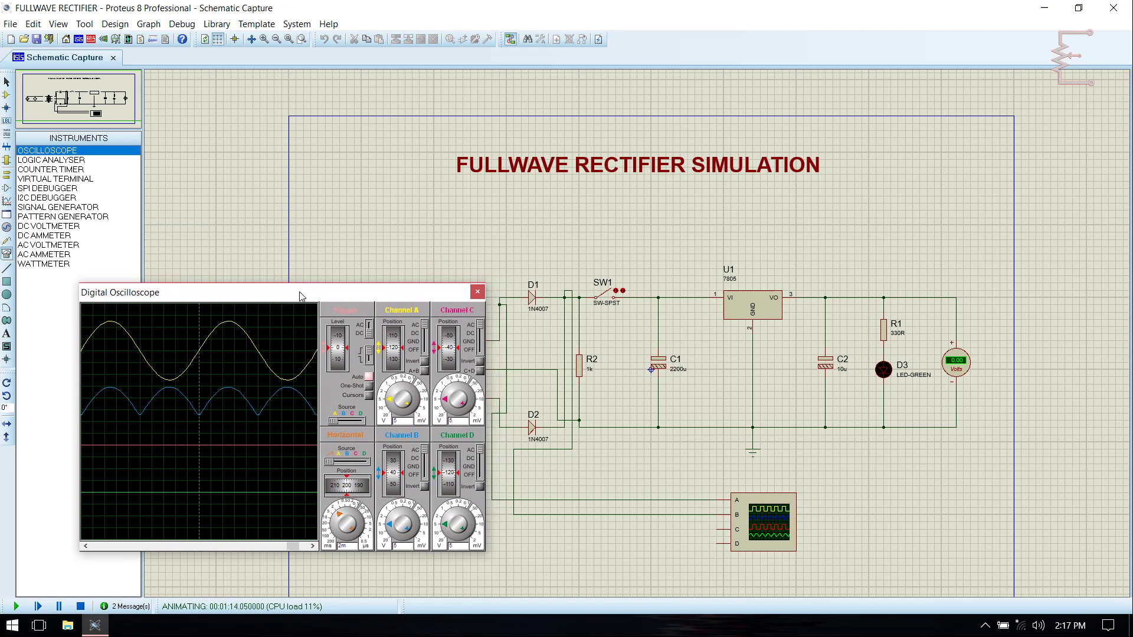
- Shift channel A to position 30, raise the scope window, and leave SW1 closed at +5.00 V
click(605, 299)
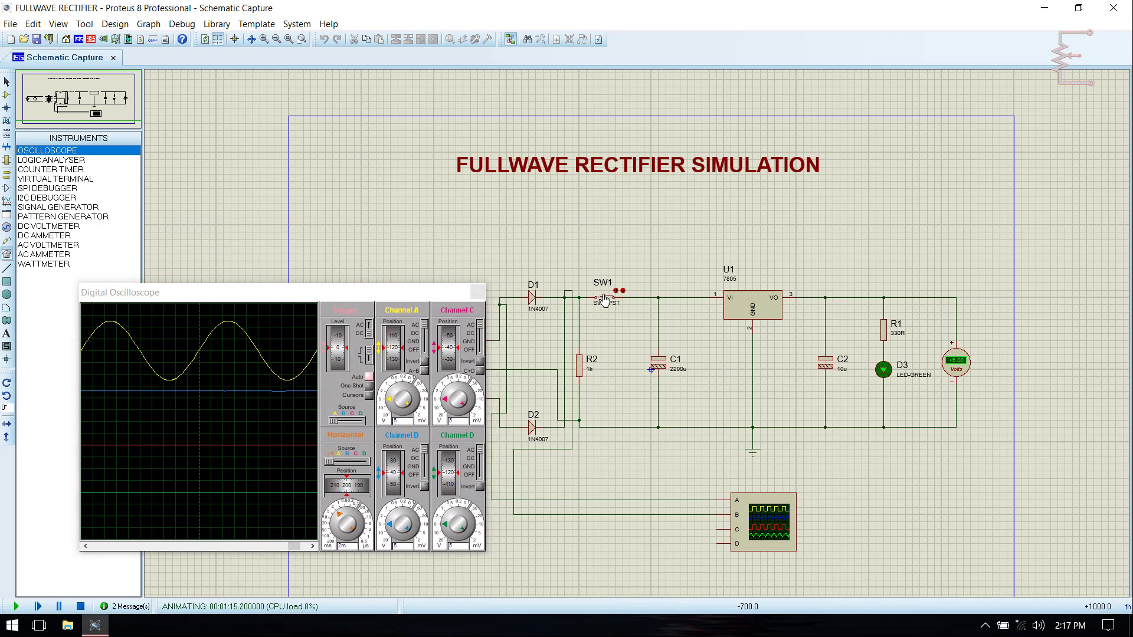
click(605, 298)
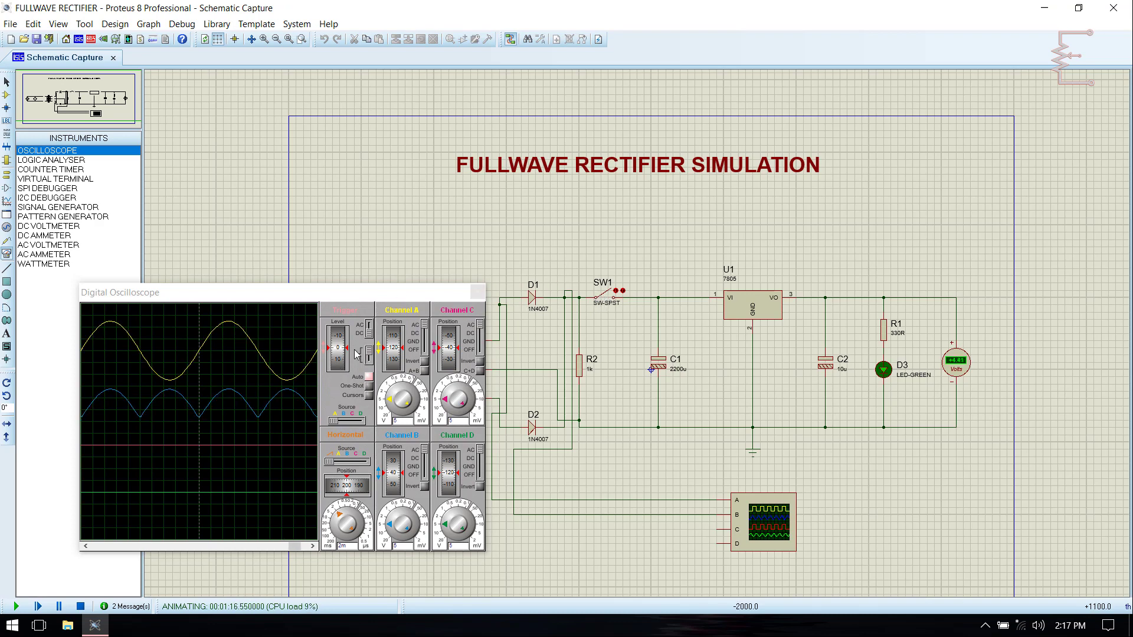
drag(399, 345, 399, 376)
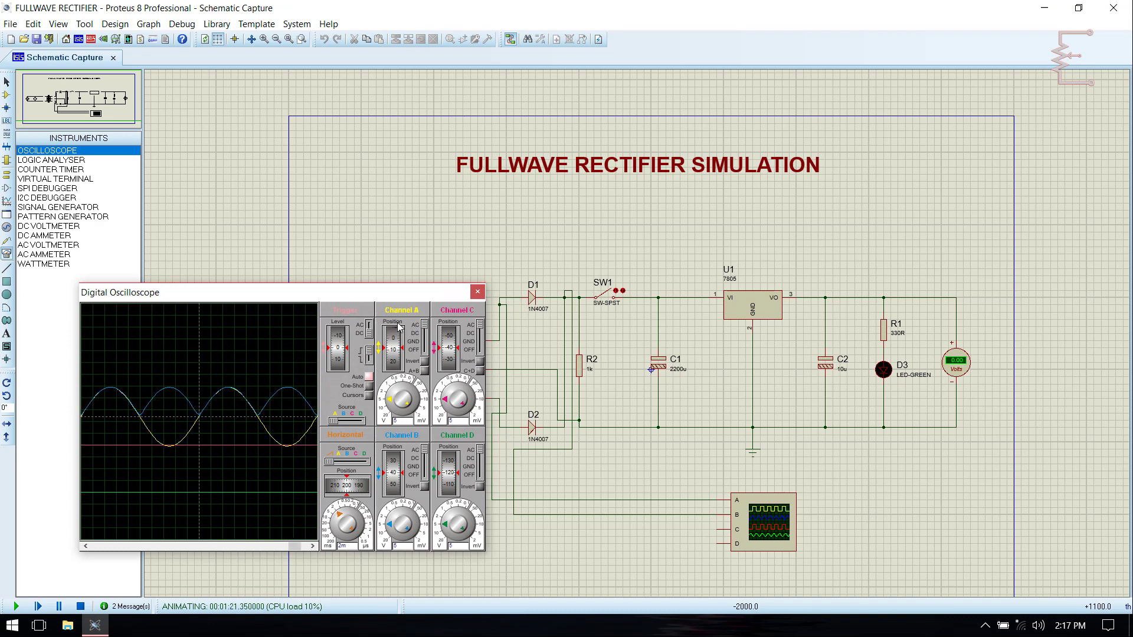
drag(394, 298, 411, 229)
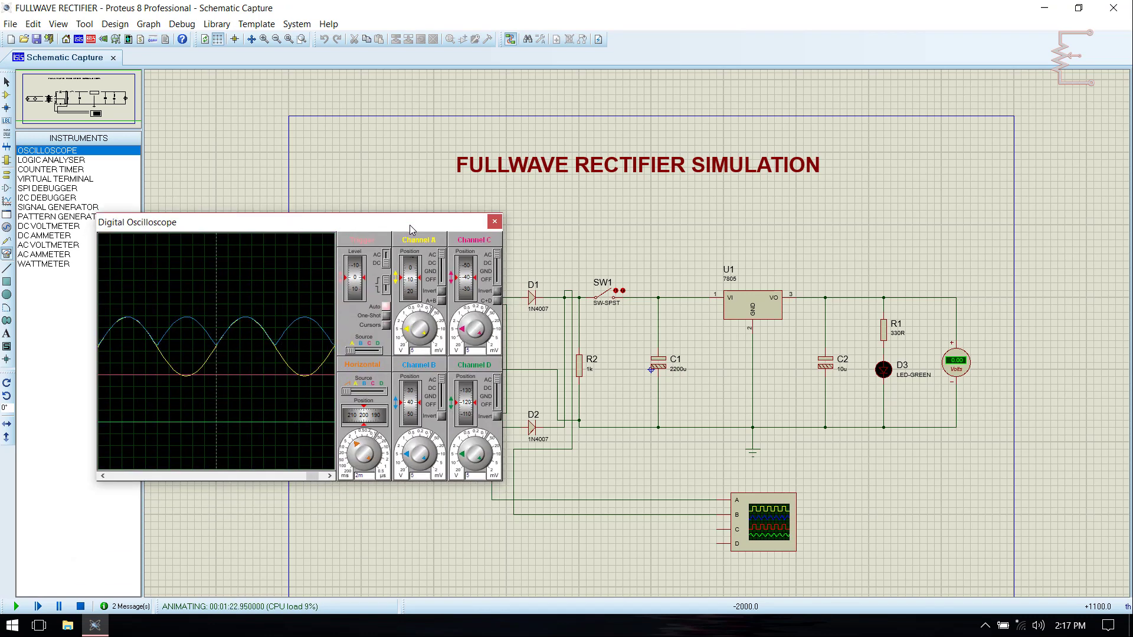
click(608, 298)
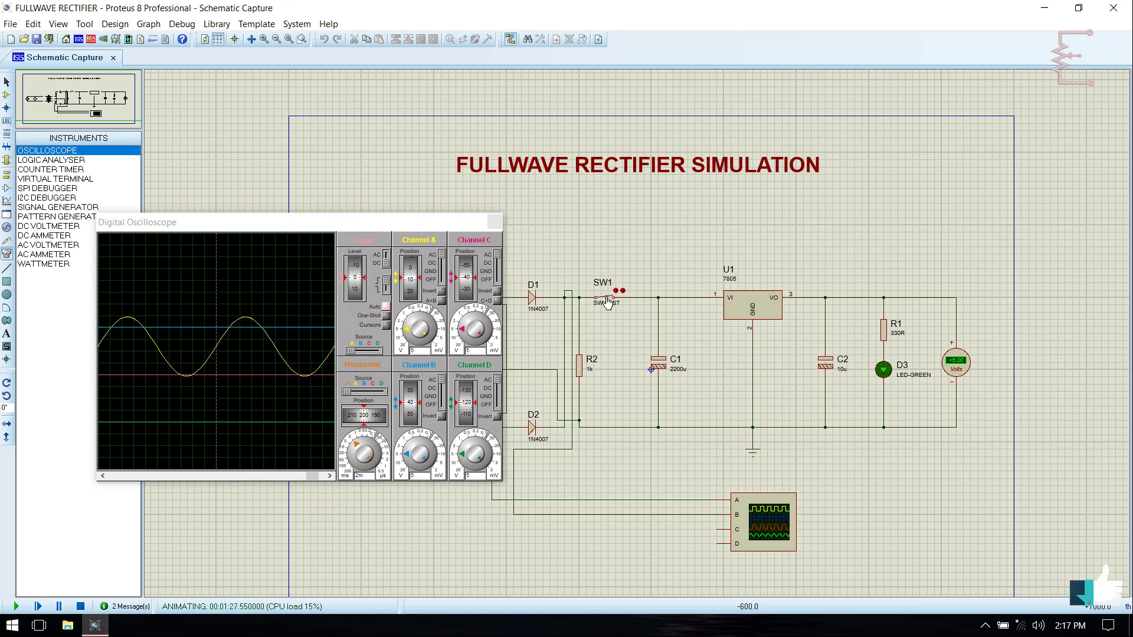
click(608, 298)
click(608, 298)
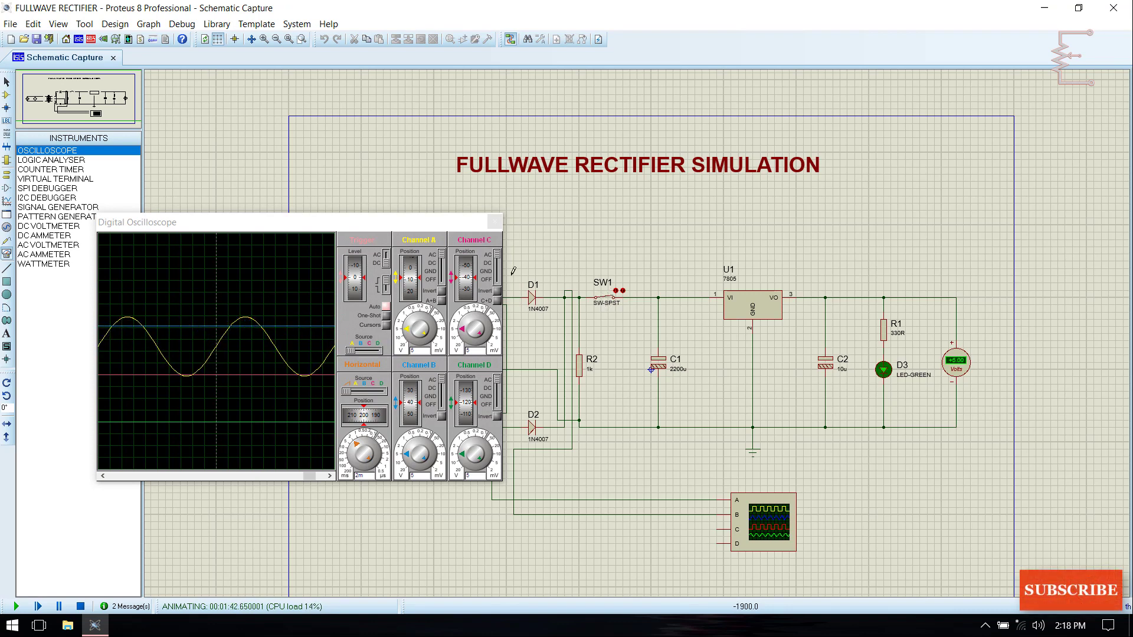